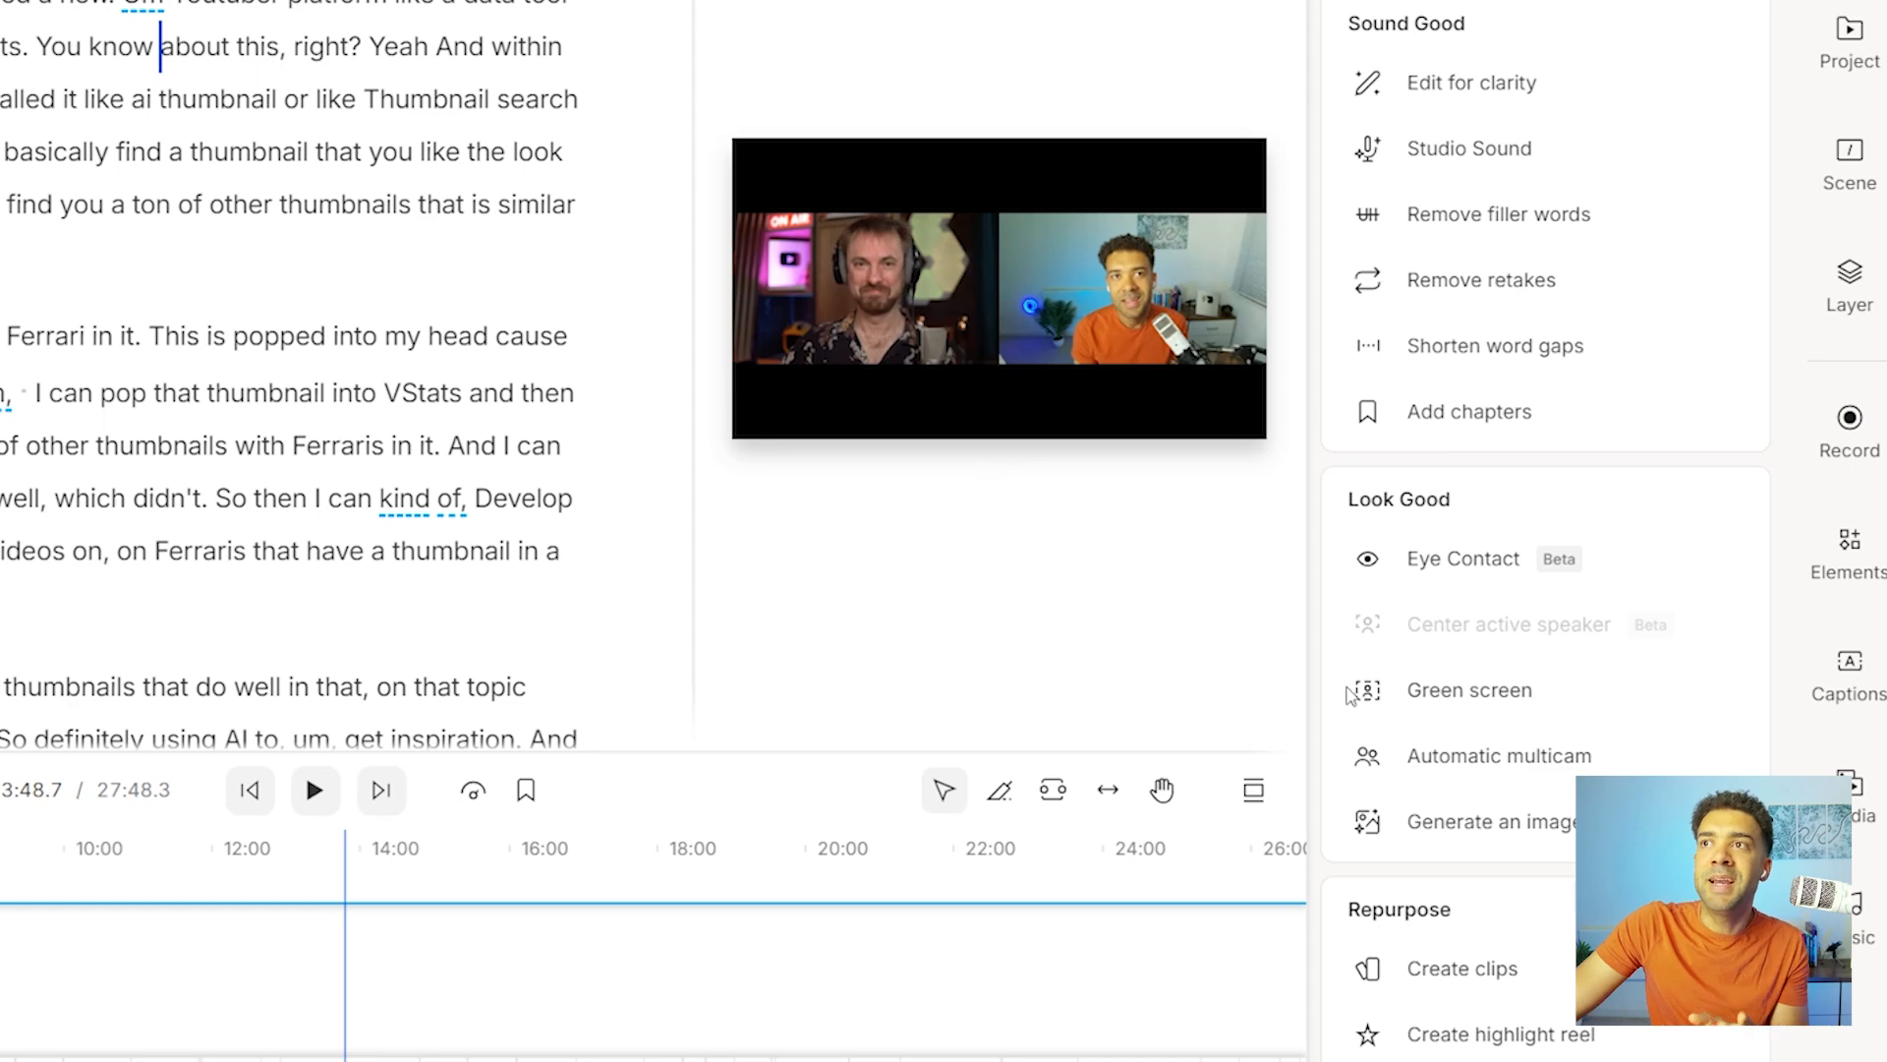
Apply Automatic multicam to the two-speaker podcast recording and scrub through the result.
mouse_move(1632, 762)
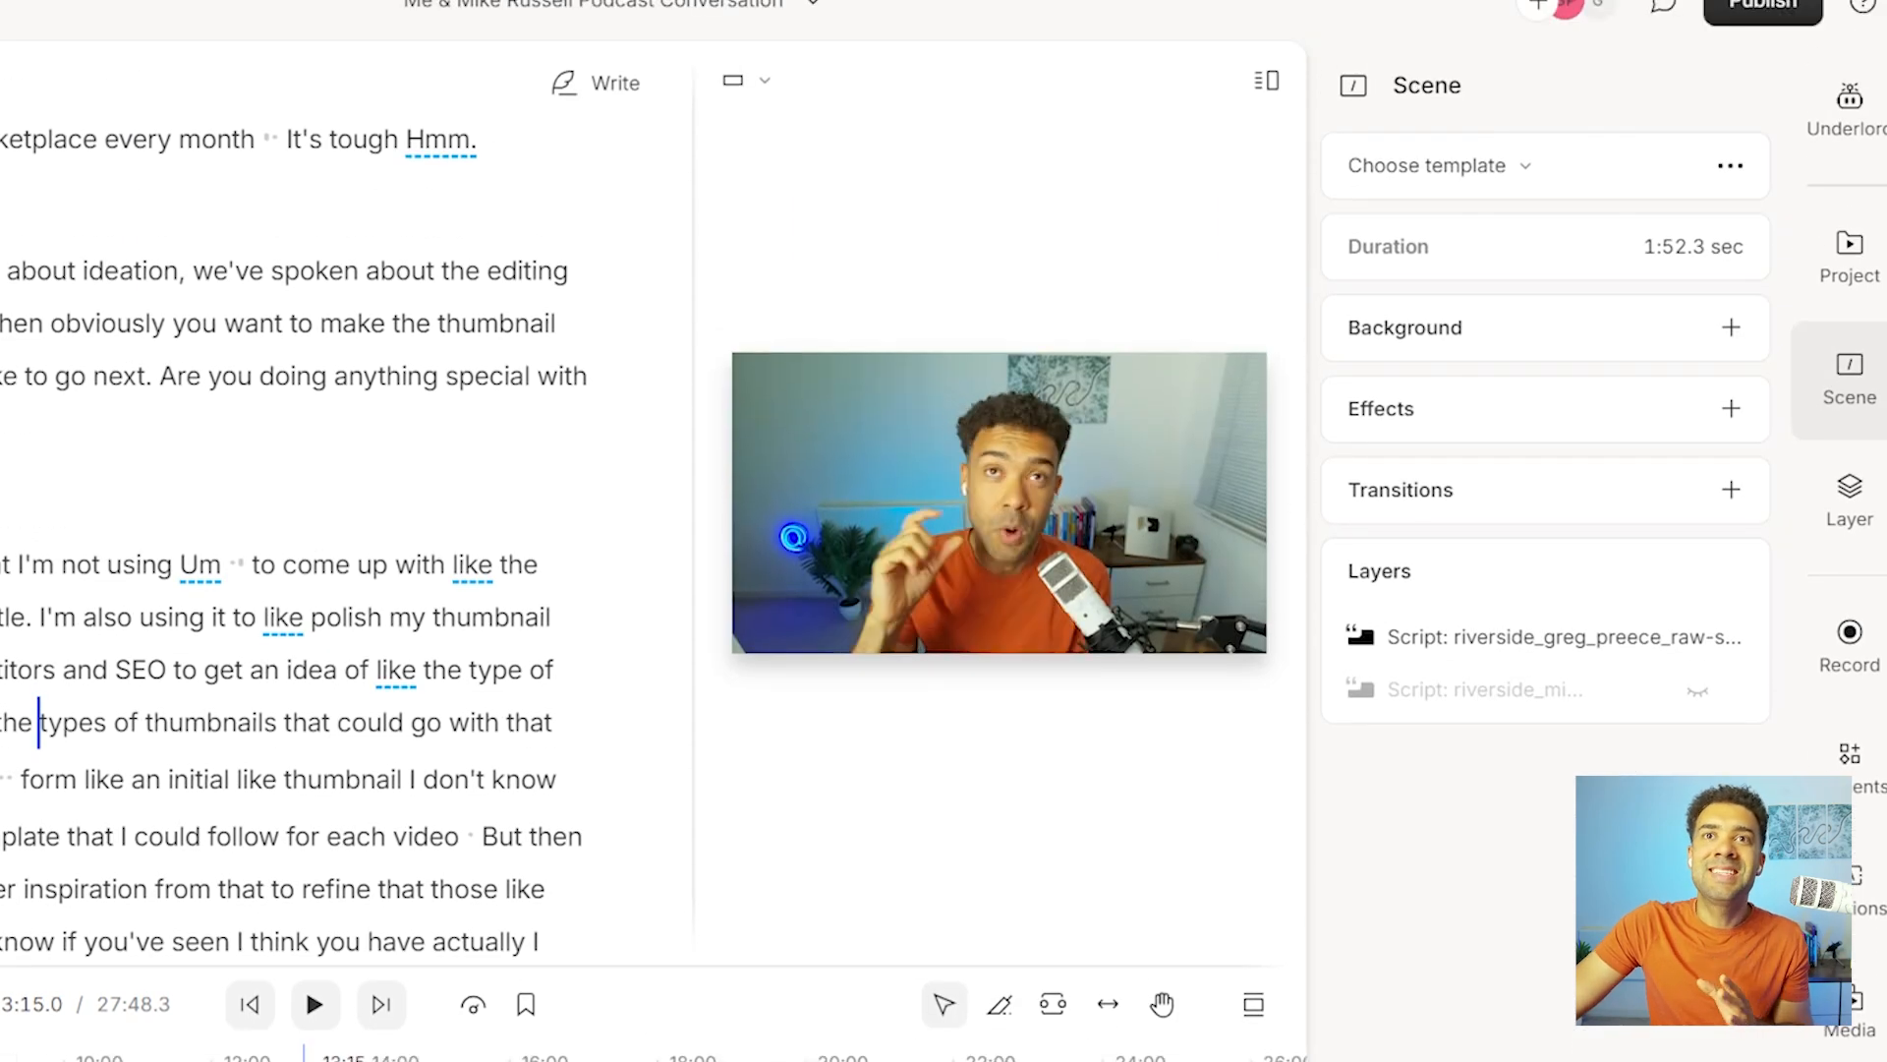
left_click_drag(271, 1056, 0, 1055)
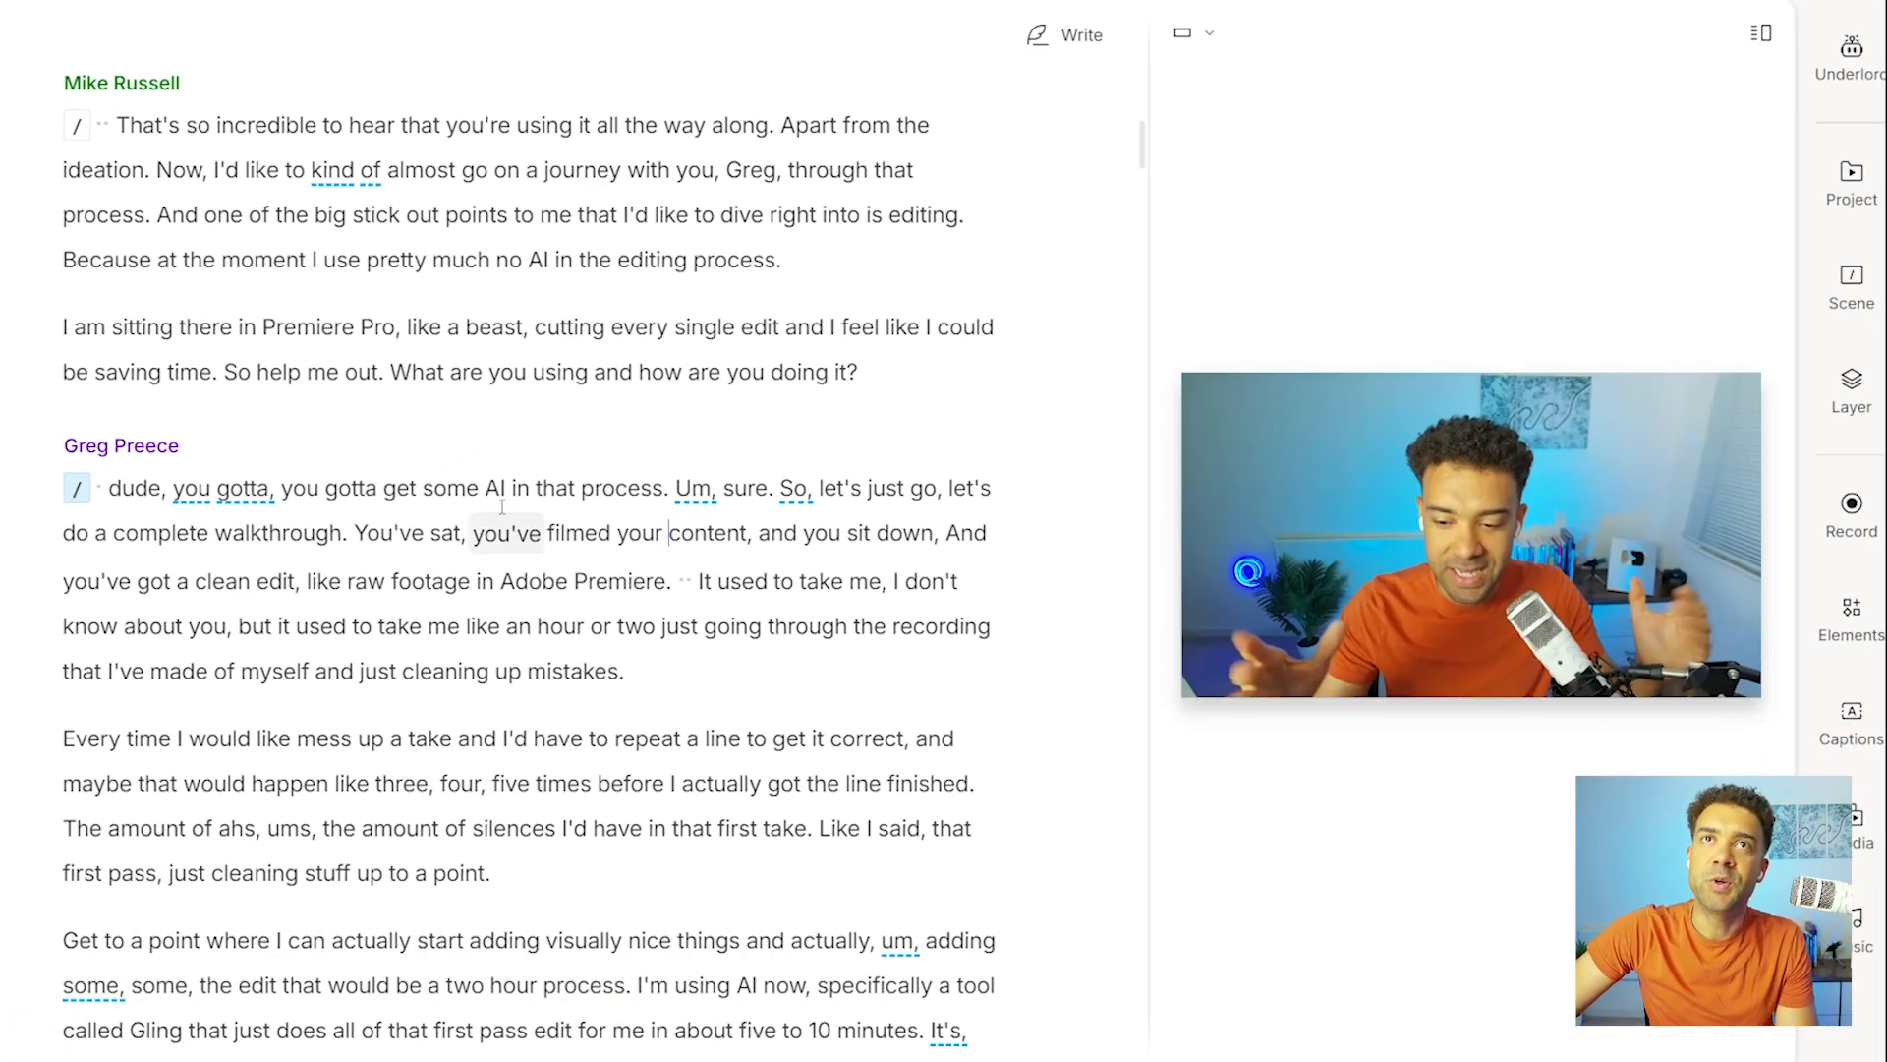
Play transcript passages from both speakers to check the automatic camera switching.
left_click(396, 532)
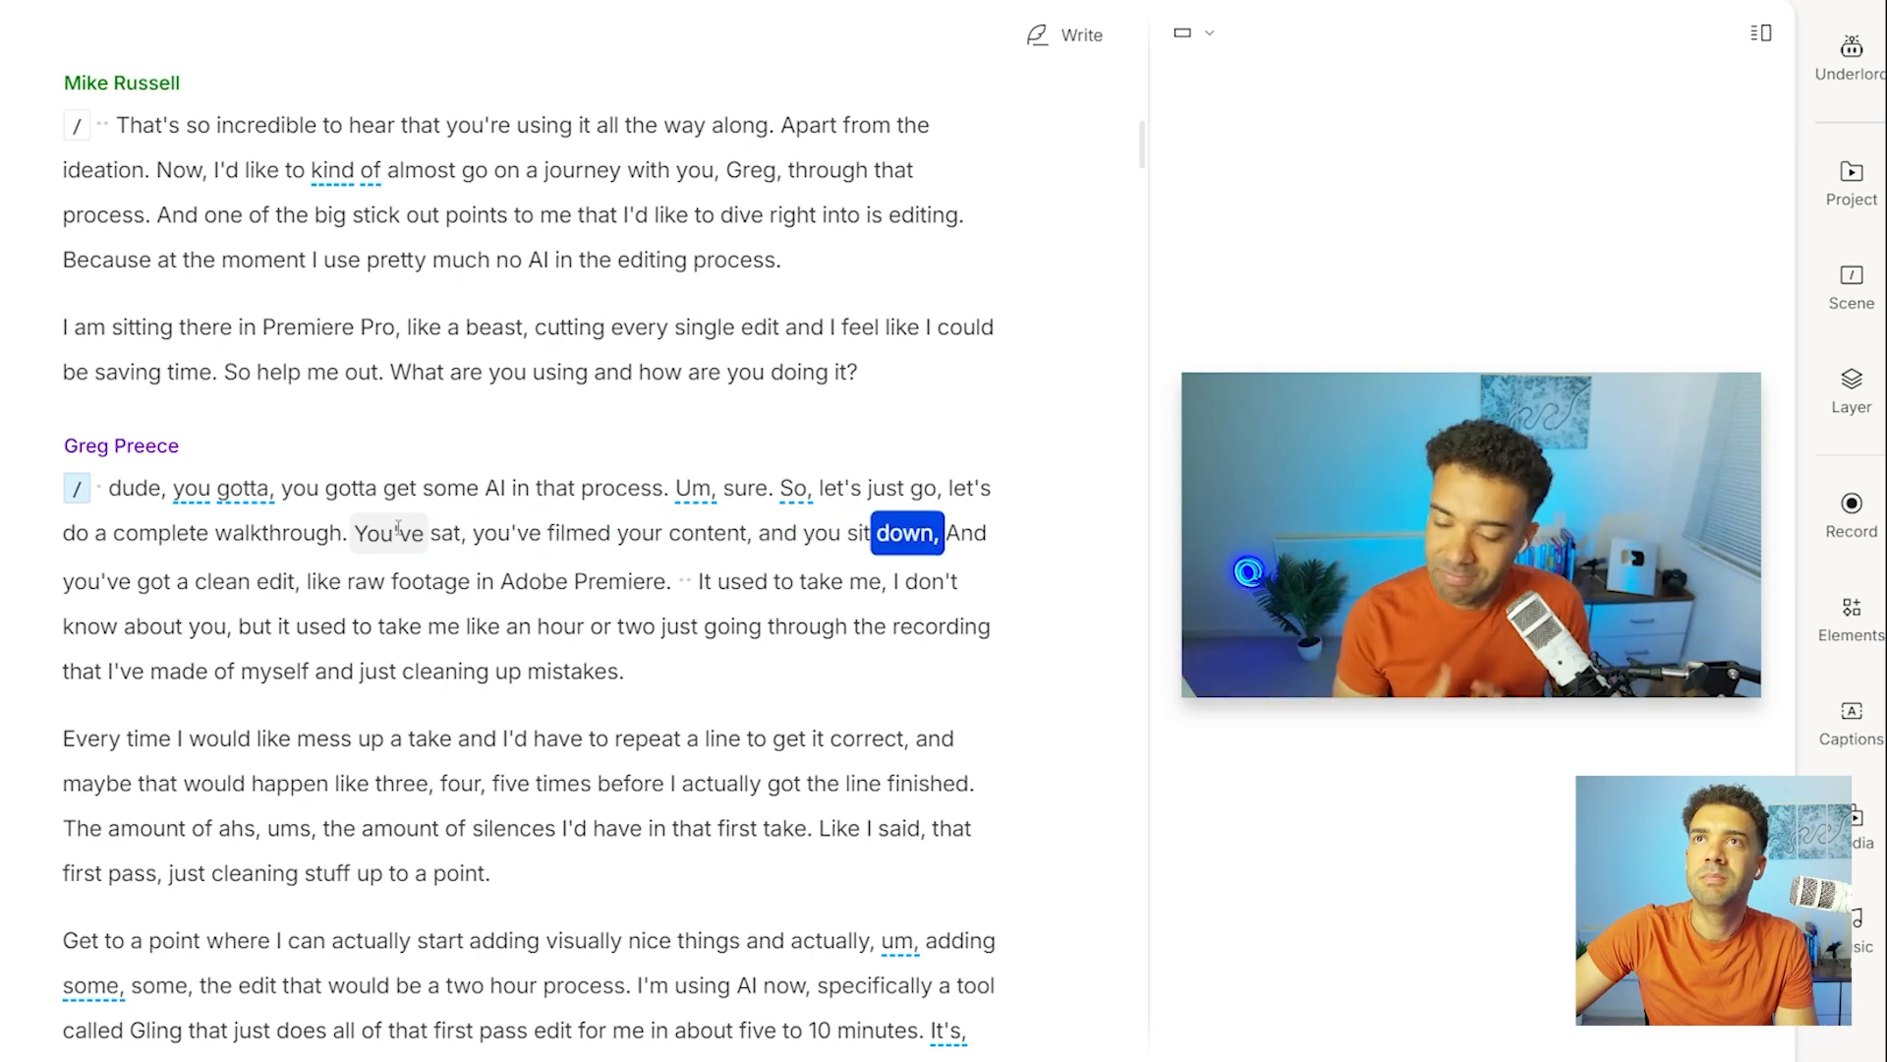
left_click(326, 210)
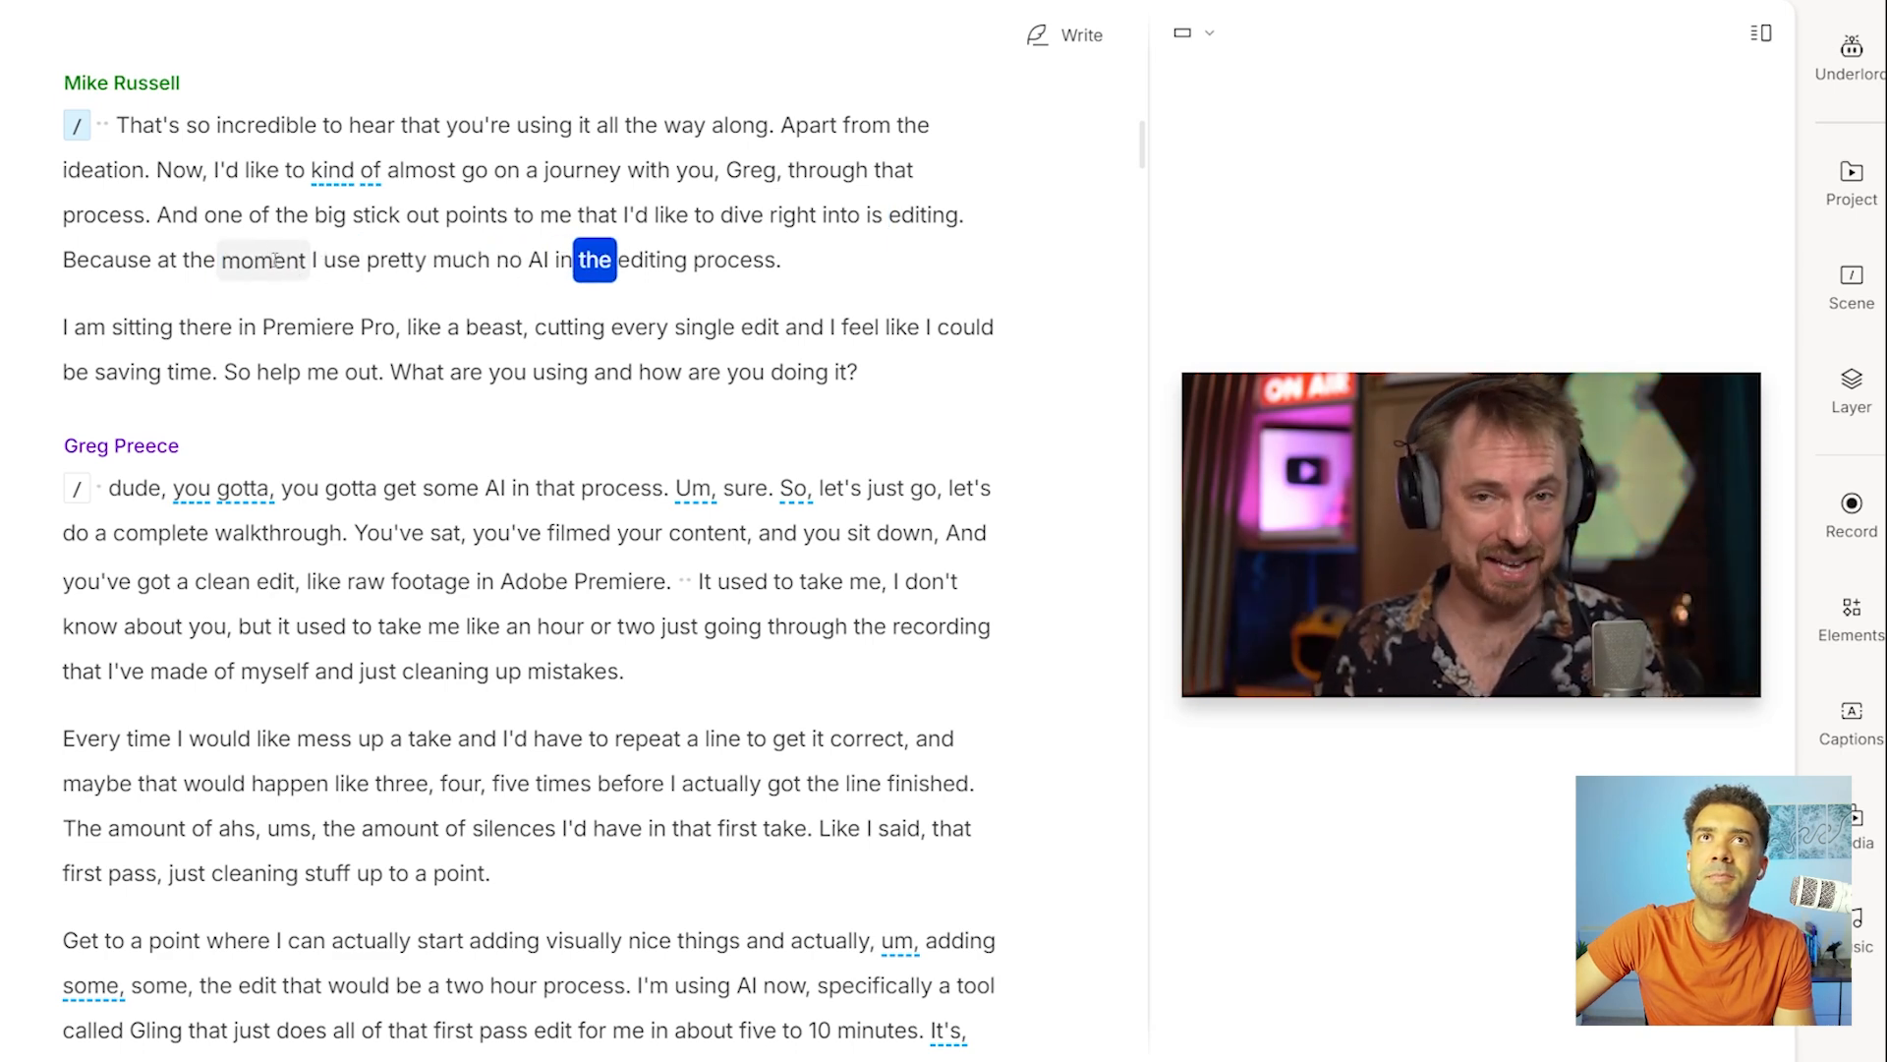
left_click(313, 261)
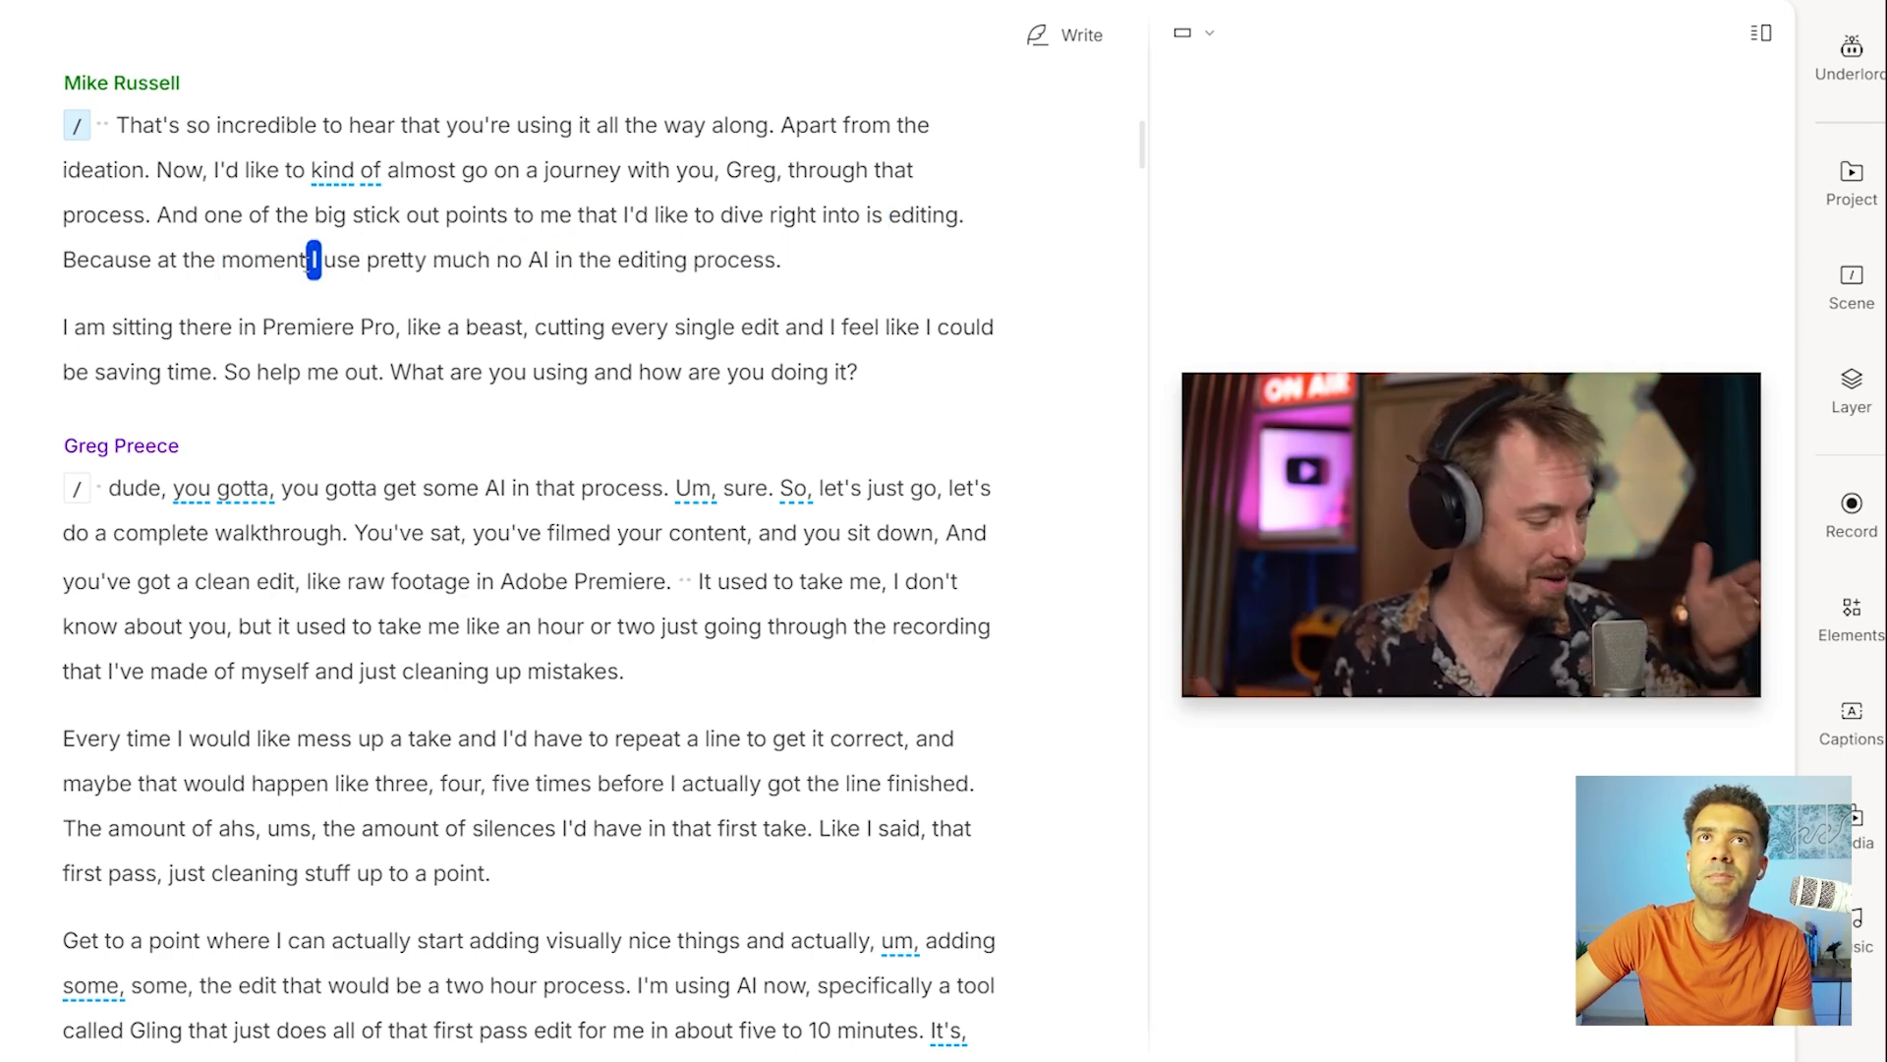
left_click(410, 584)
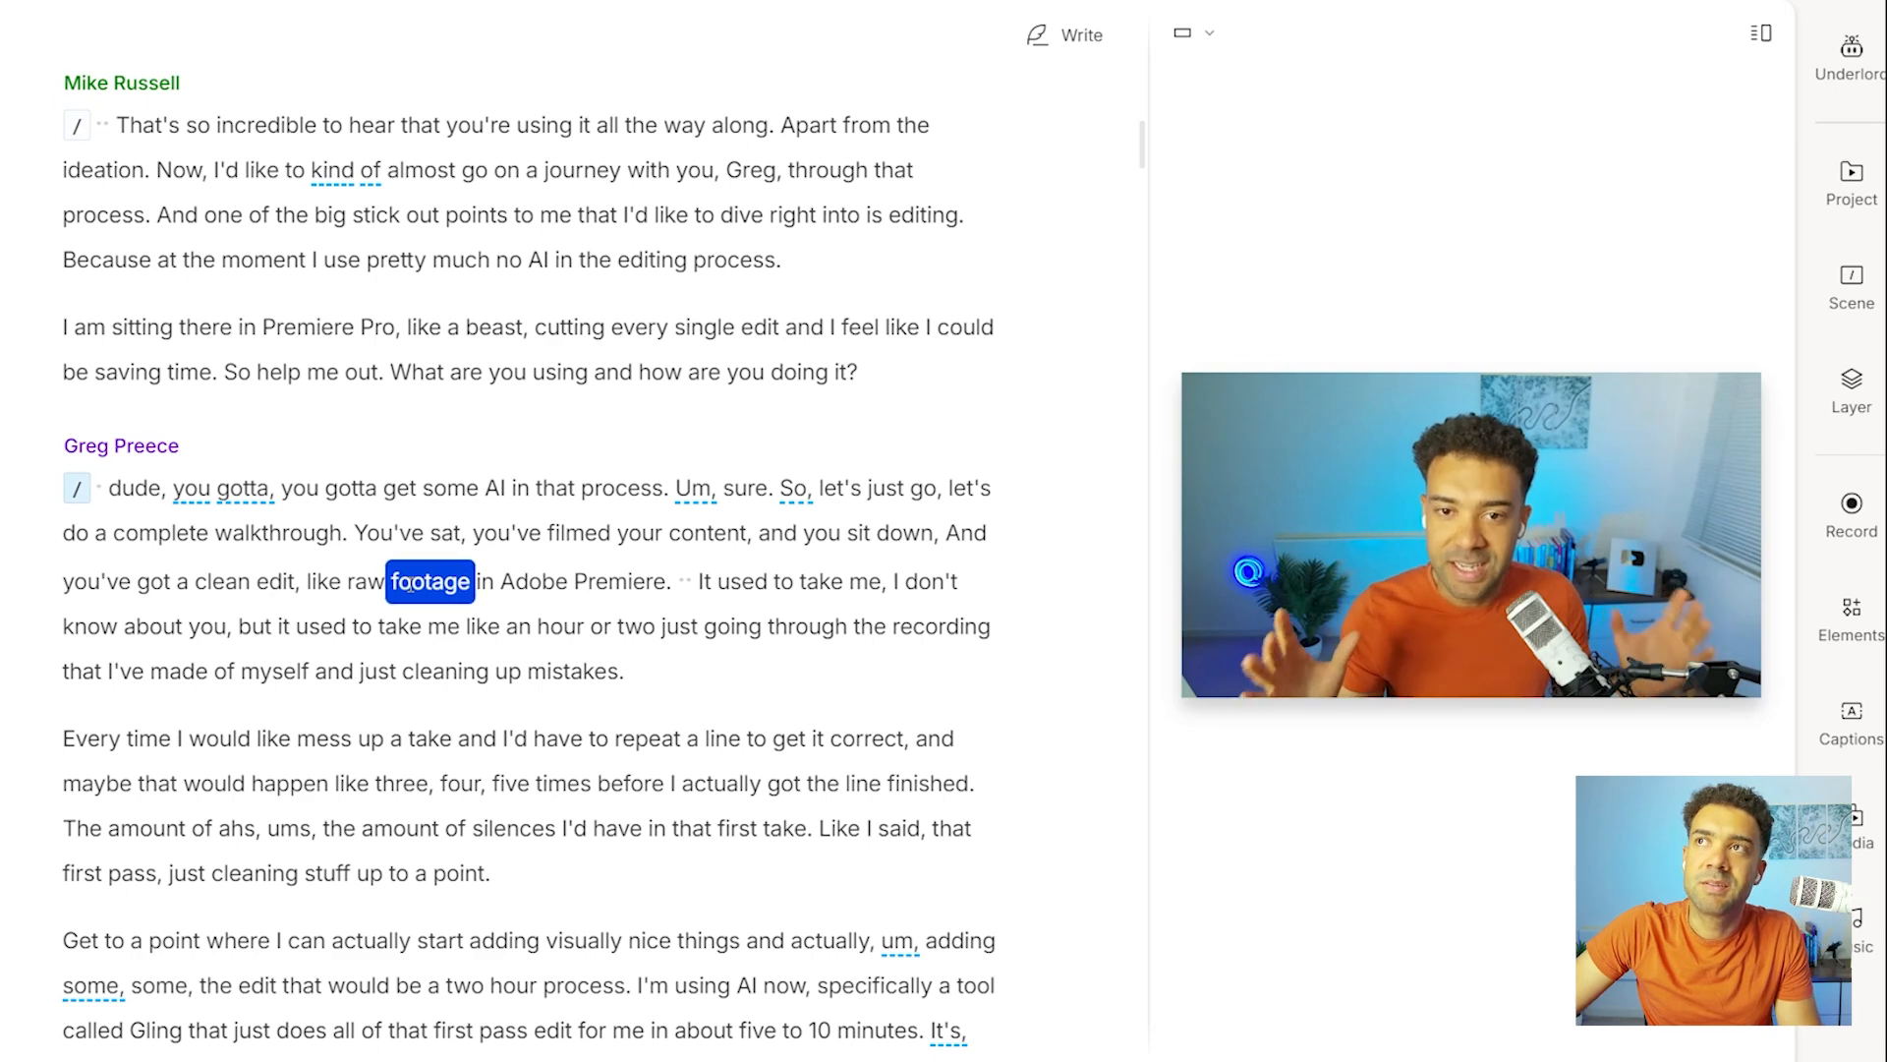
key("space")
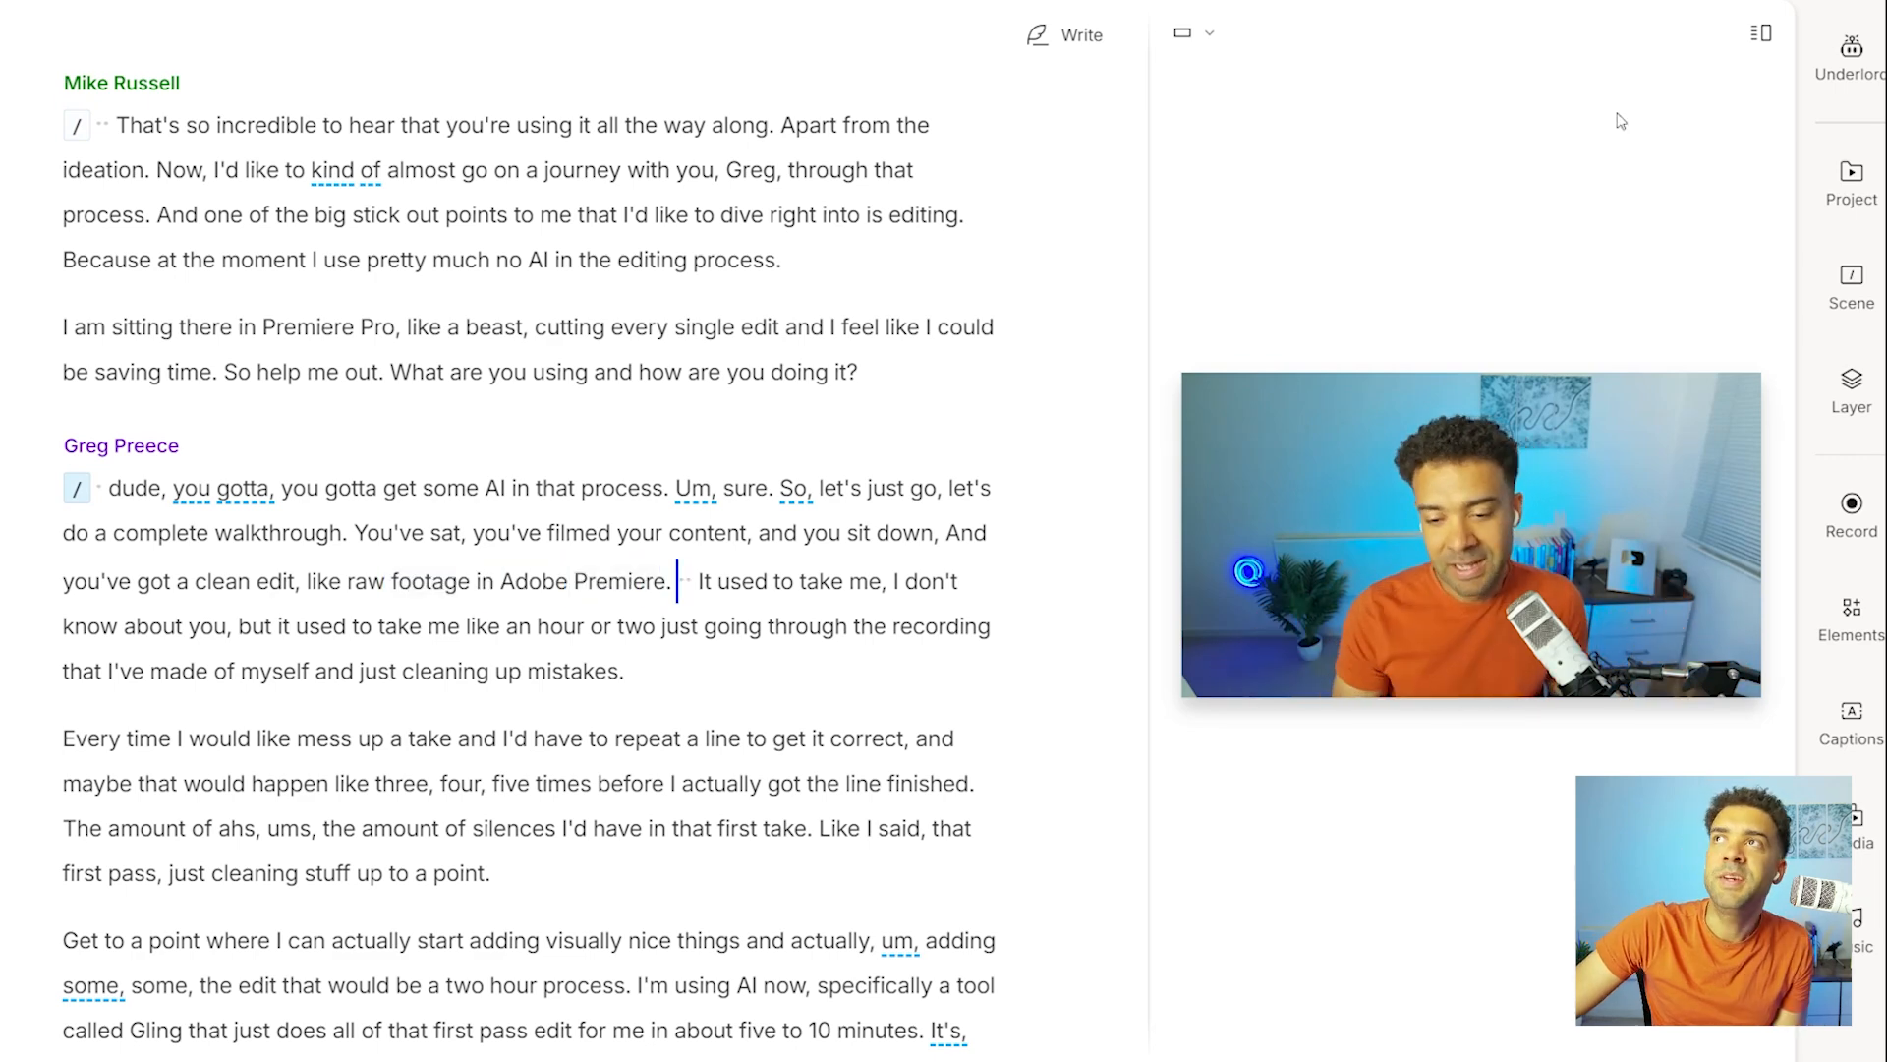
Apply Studio Sound to the recording and play a passage with the effect enabled.
left_click(1828, 91)
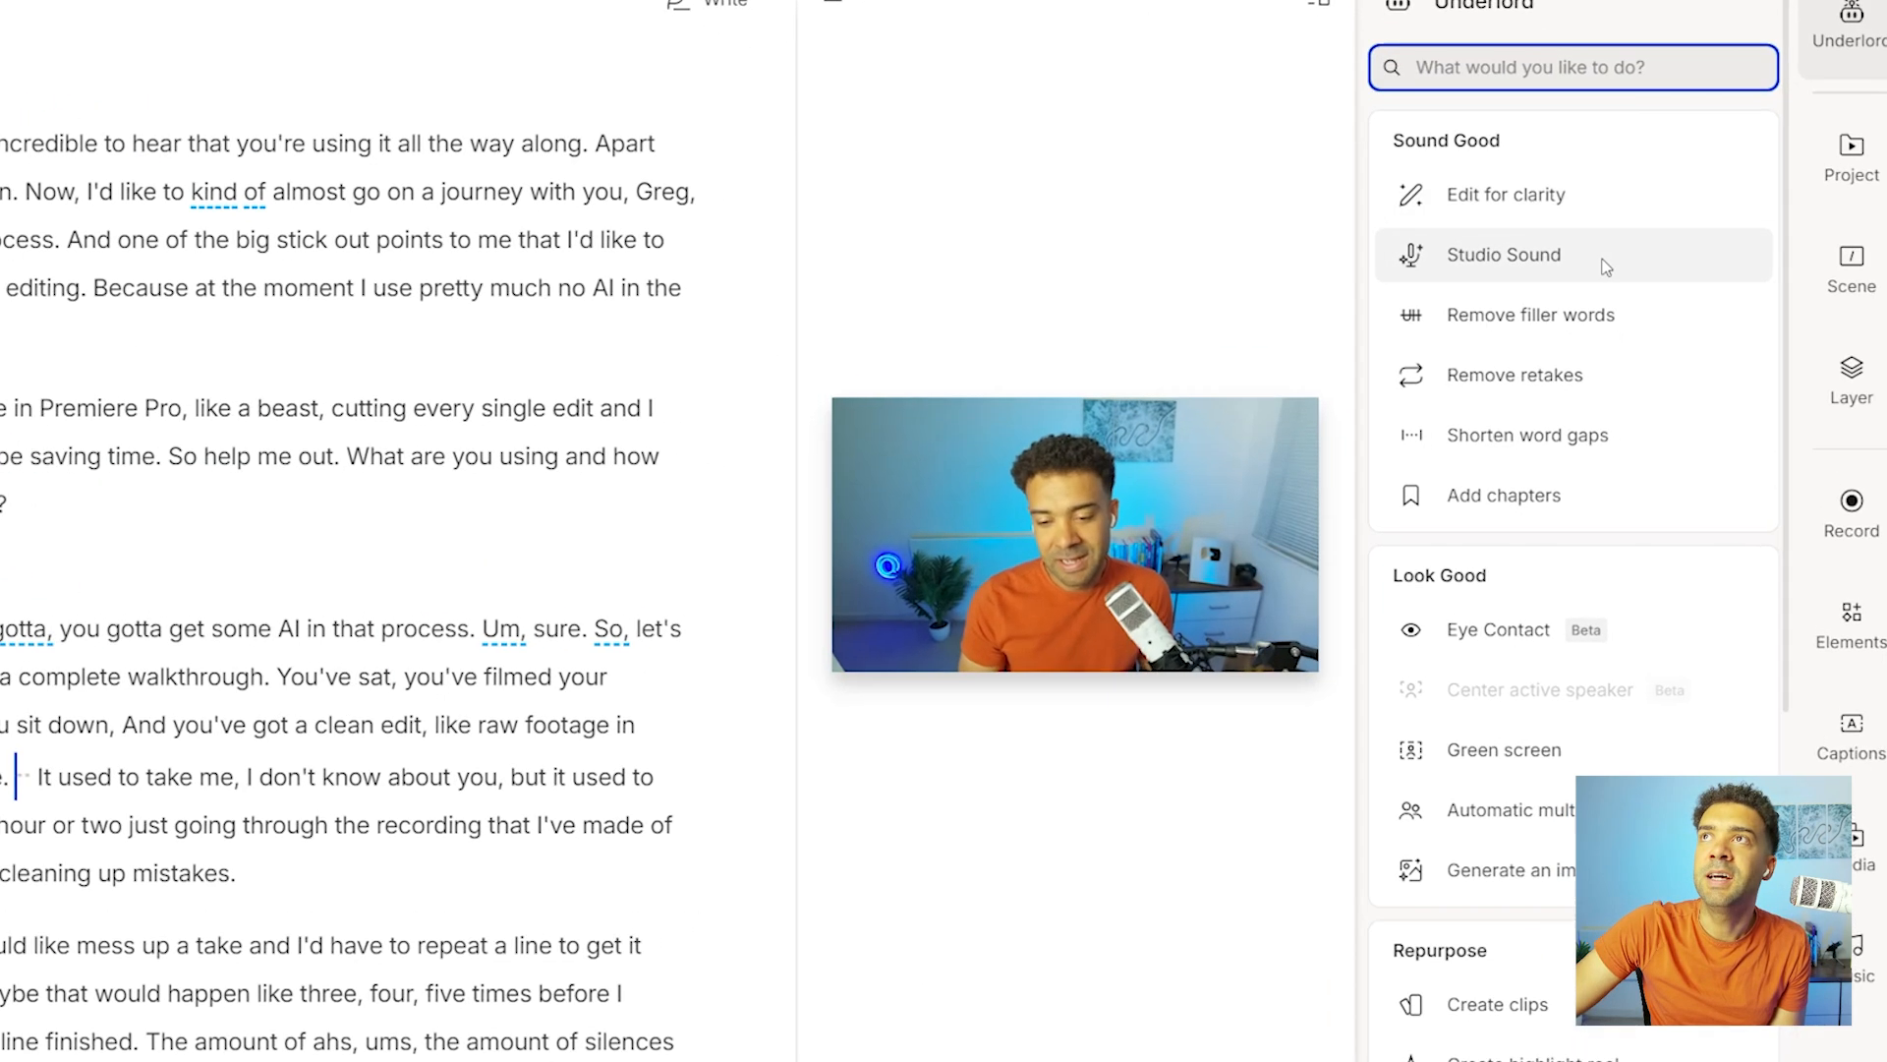
left_click(1581, 243)
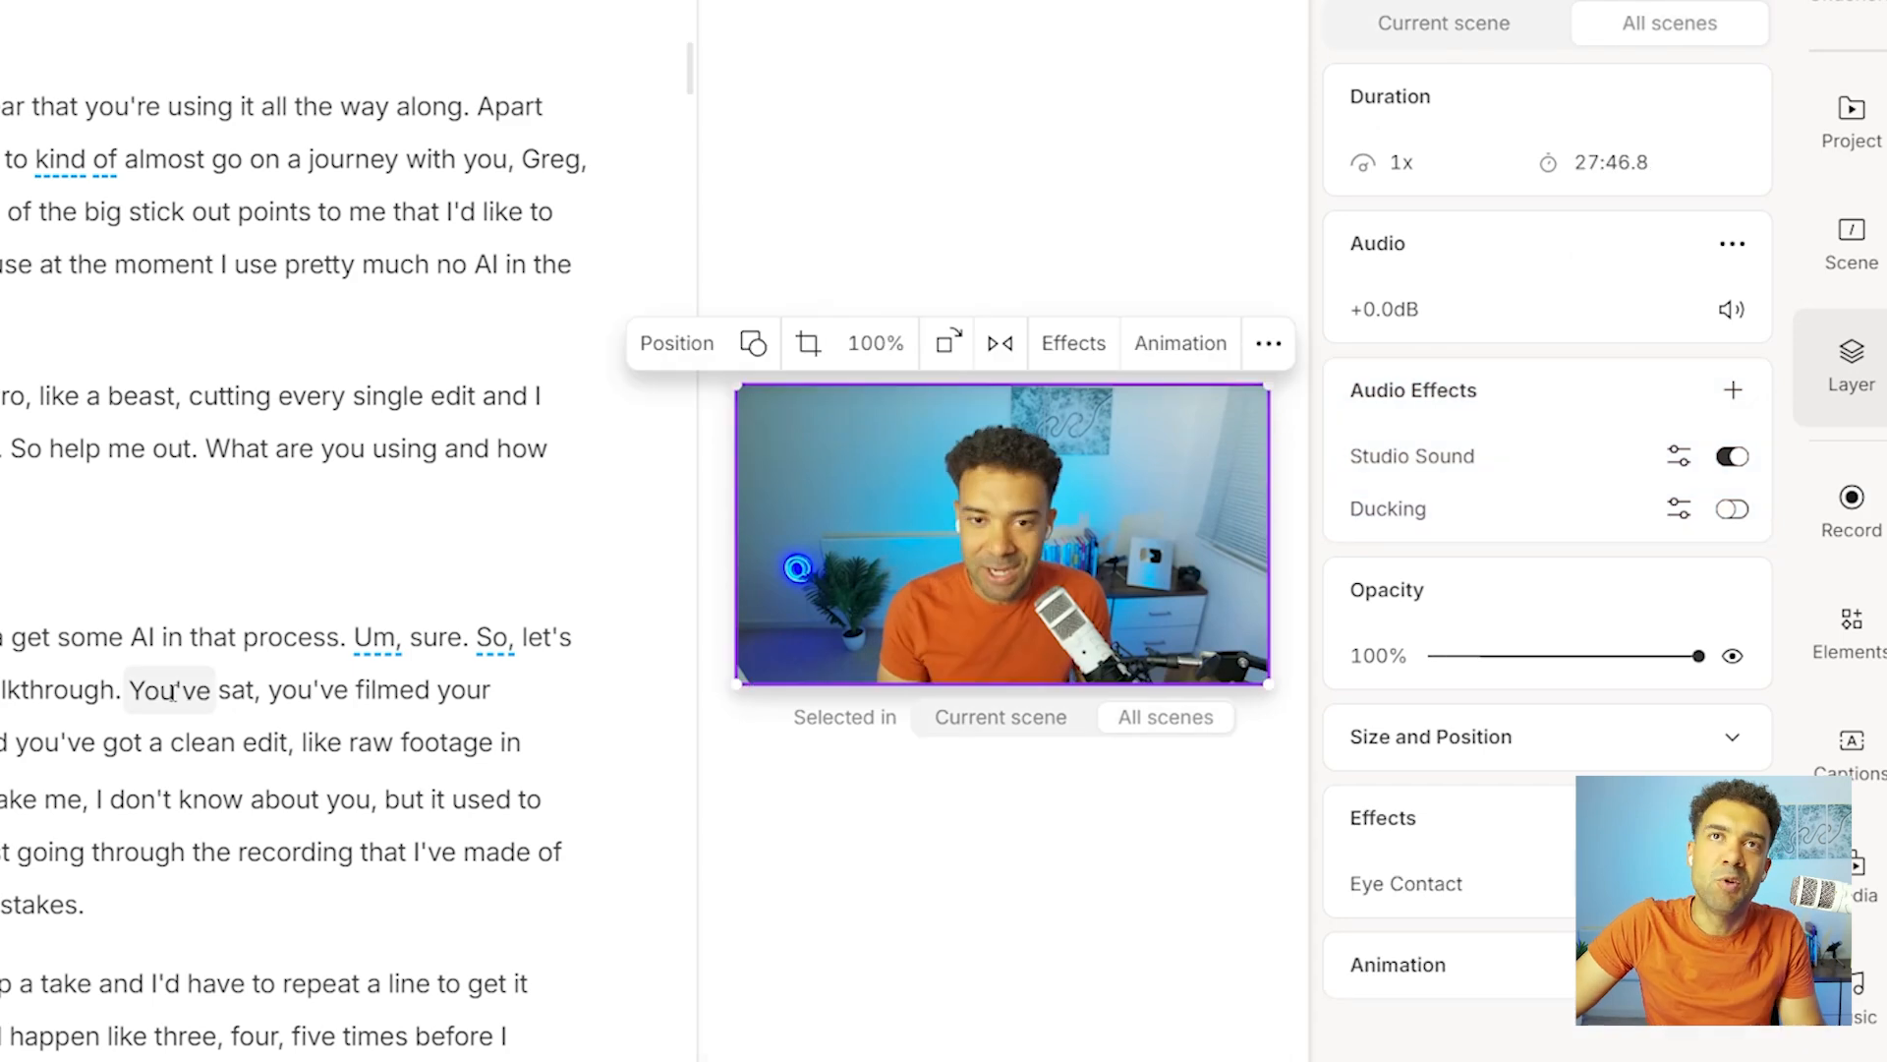
key("space")
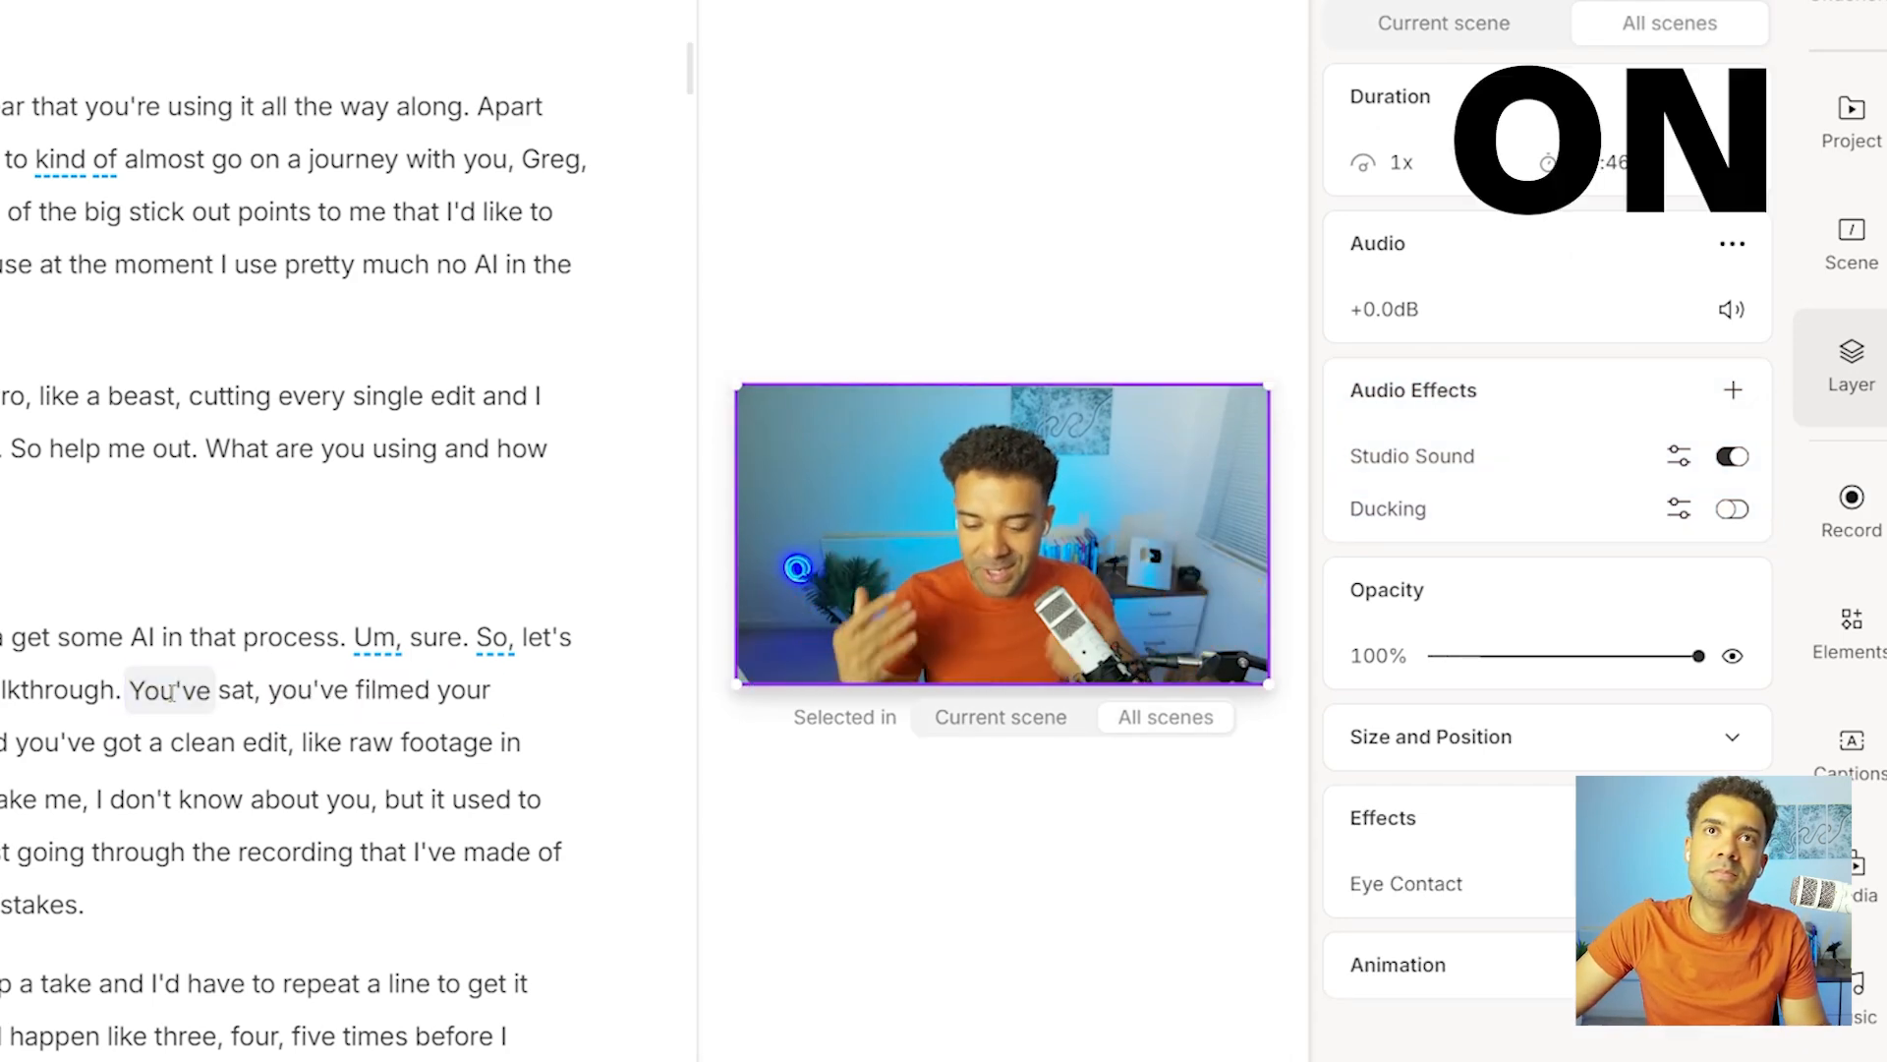
key("space")
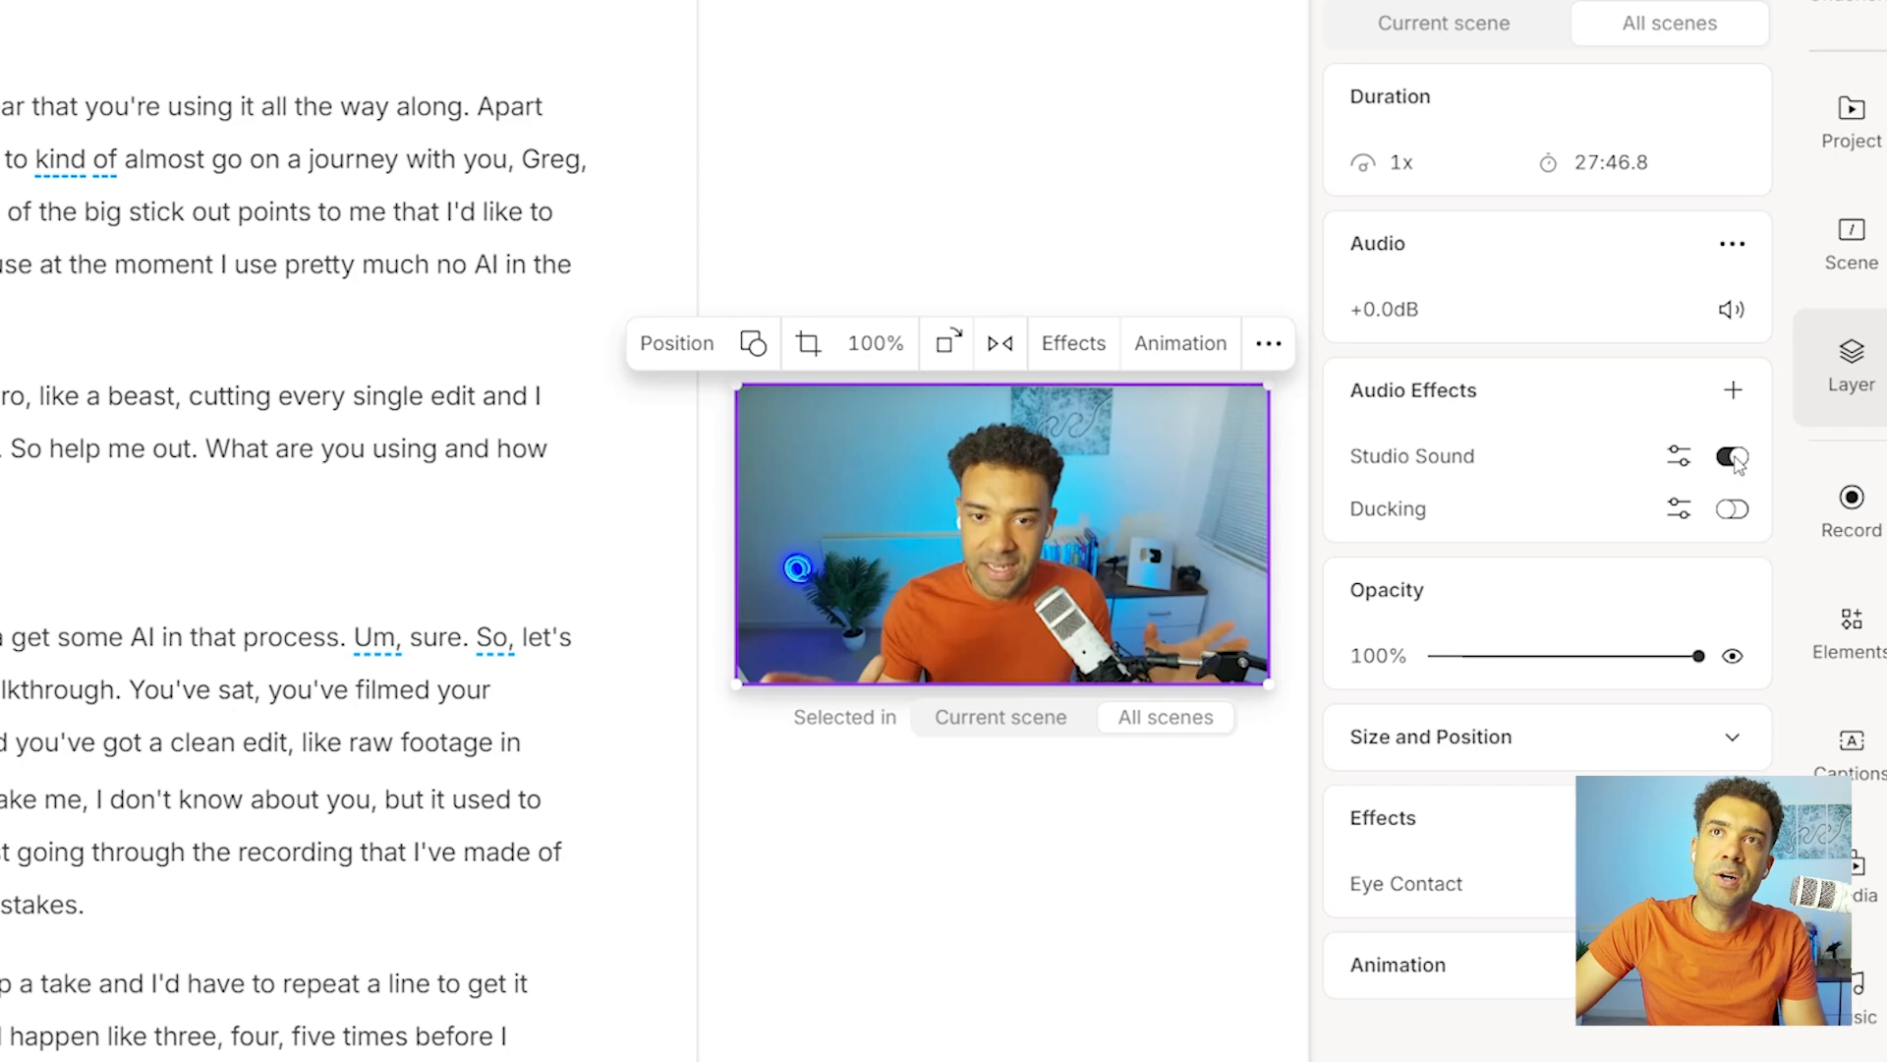
Compare the same passage with Studio Sound switched off and back on.
left_click(1734, 458)
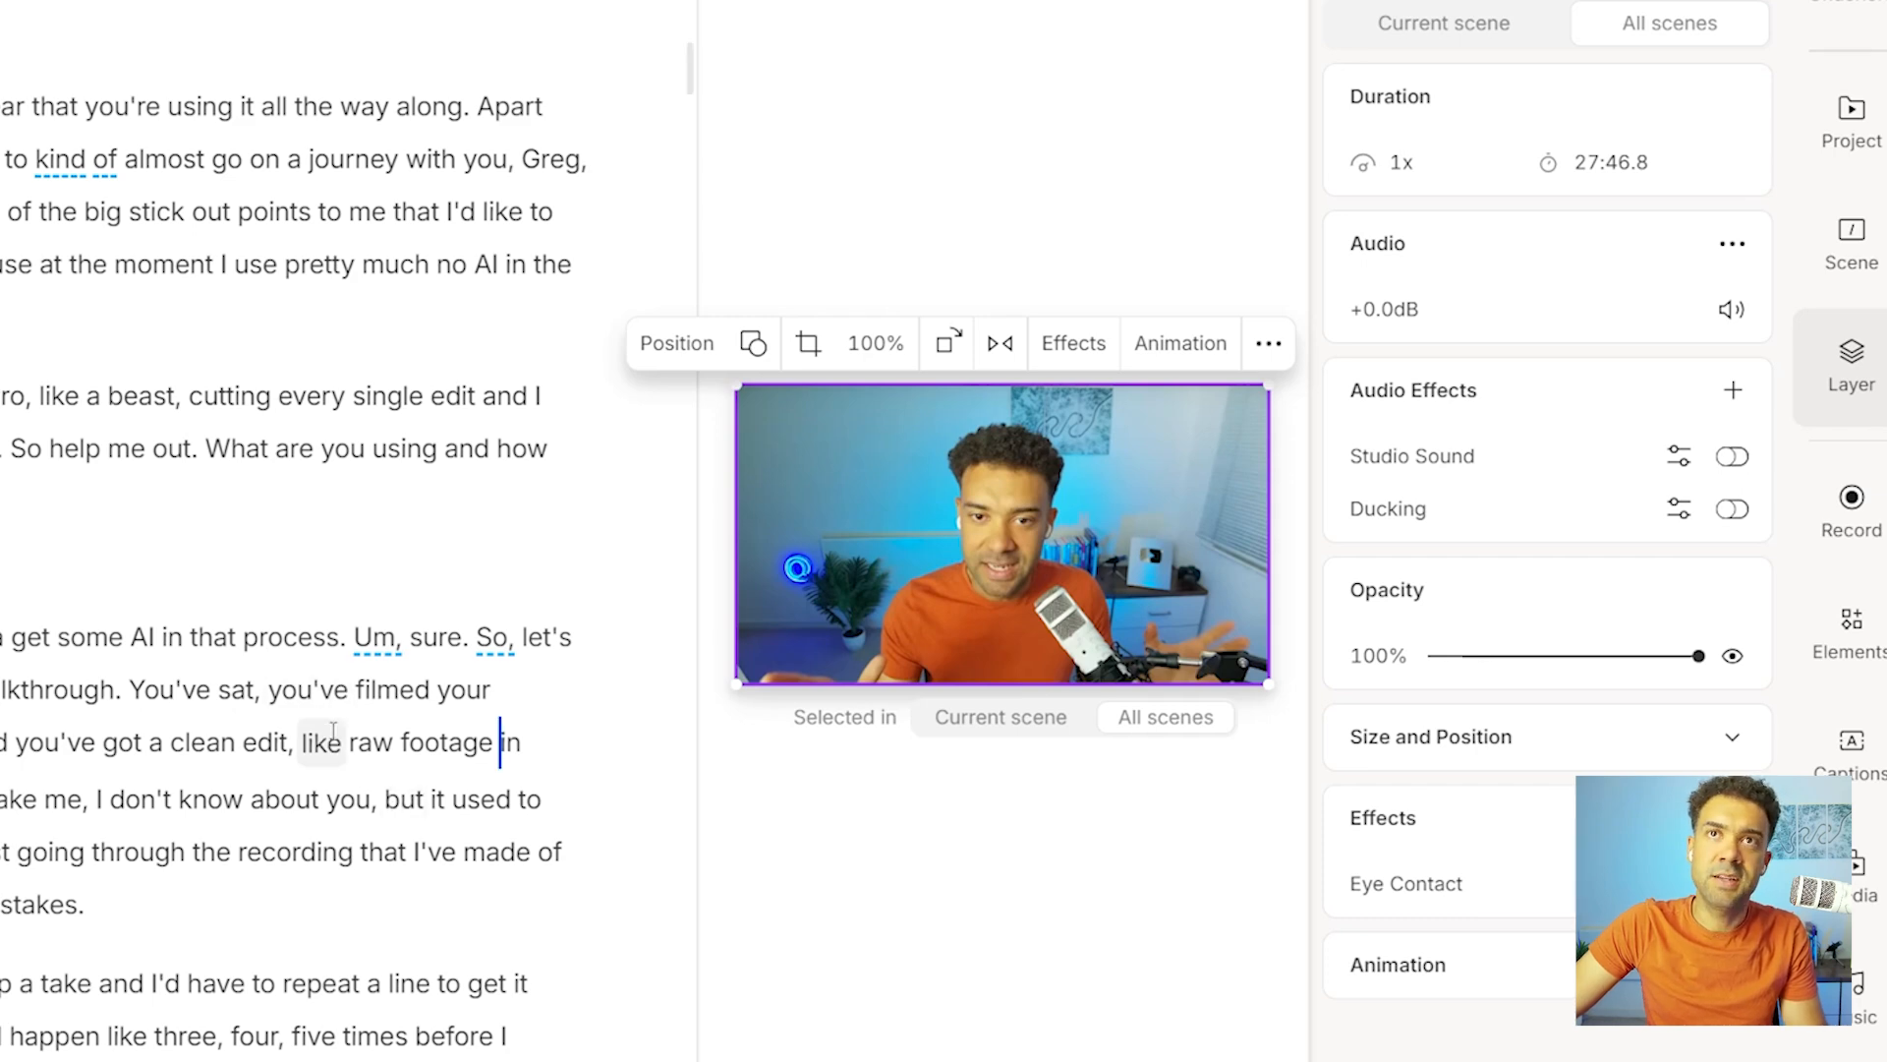
left_click(309, 690)
key("space")
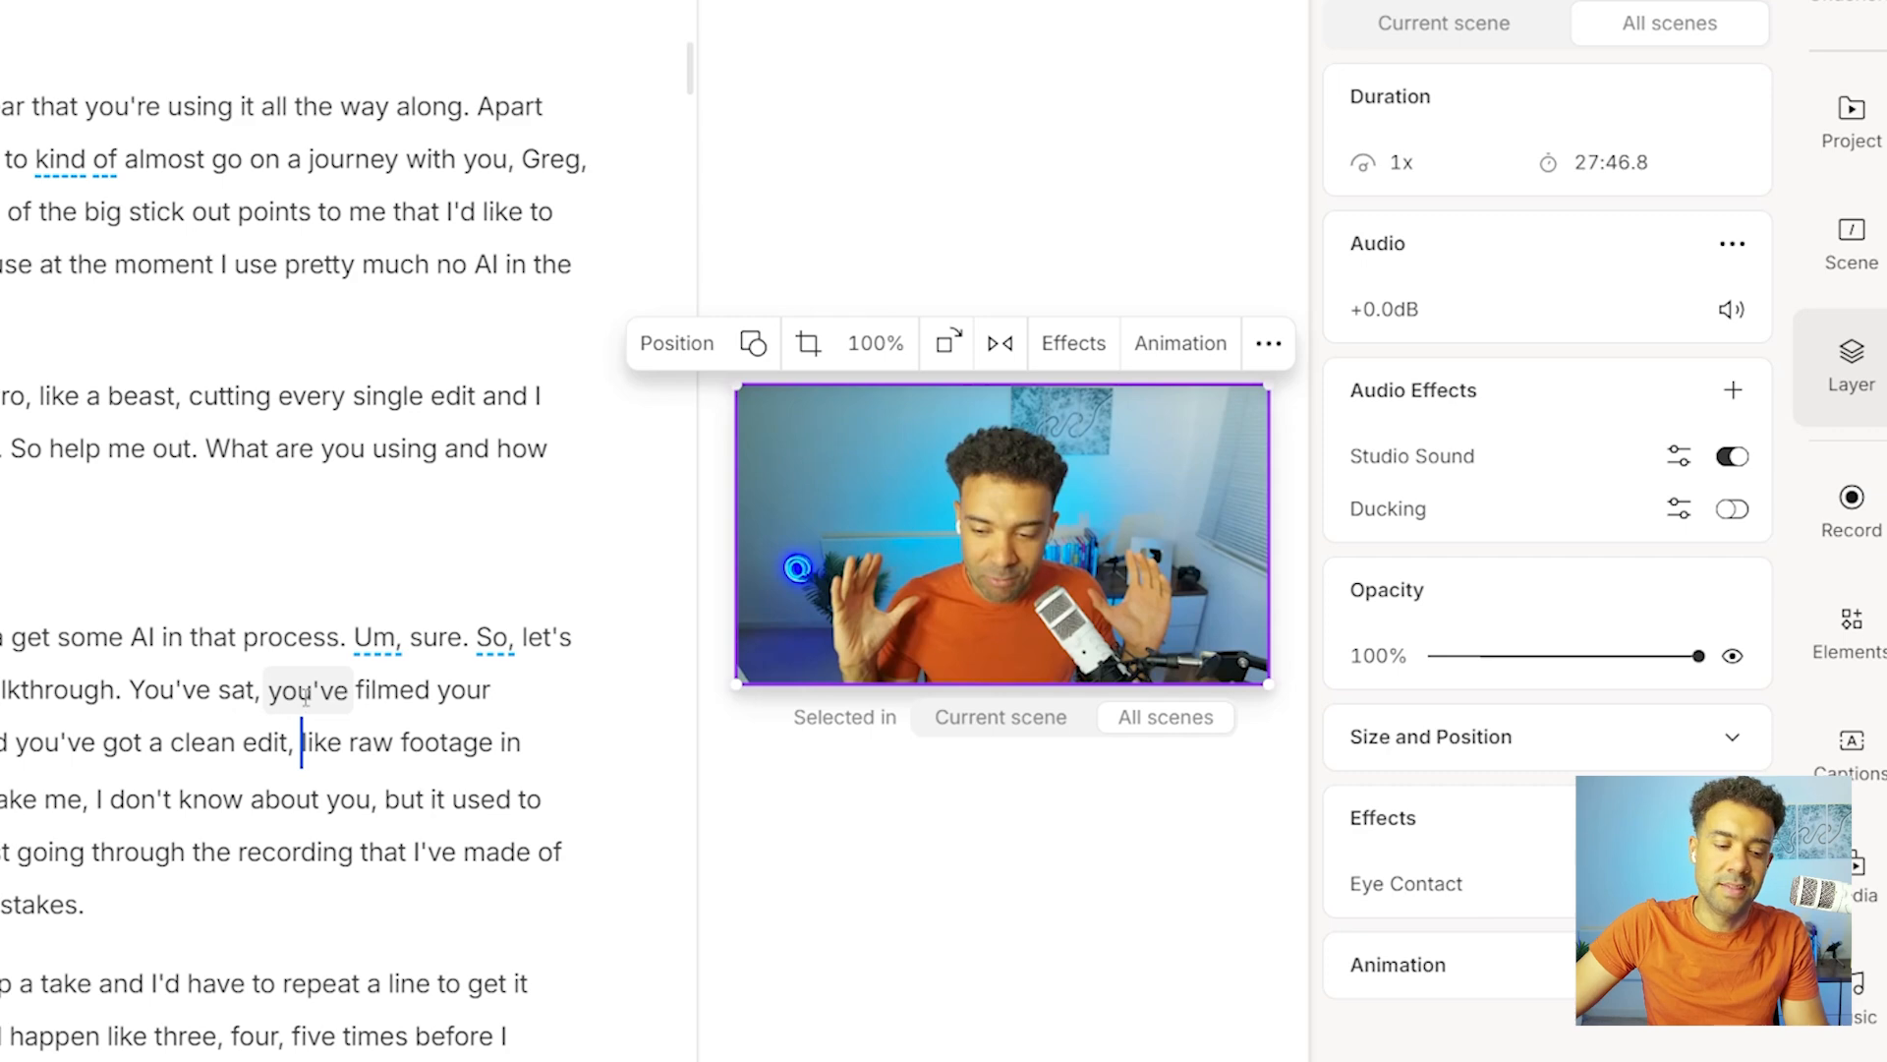
left_click(306, 692)
key("space")
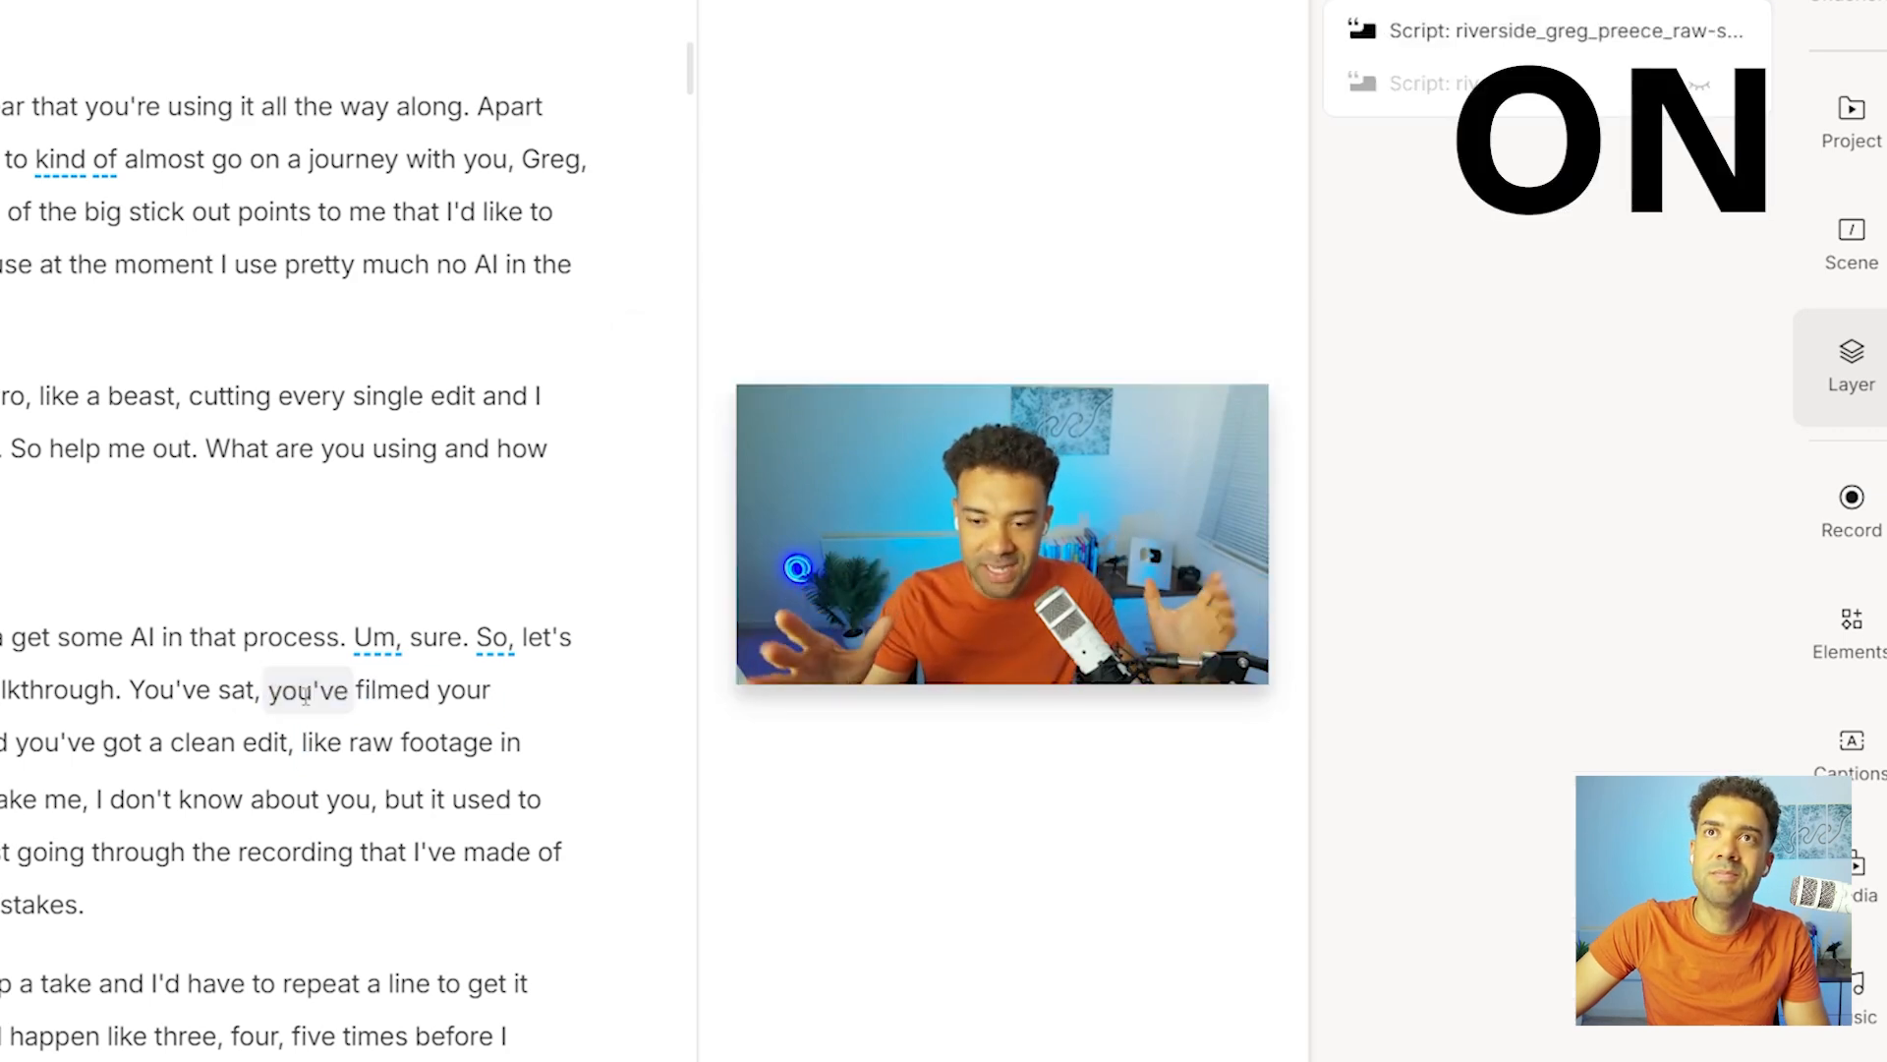
key("space")
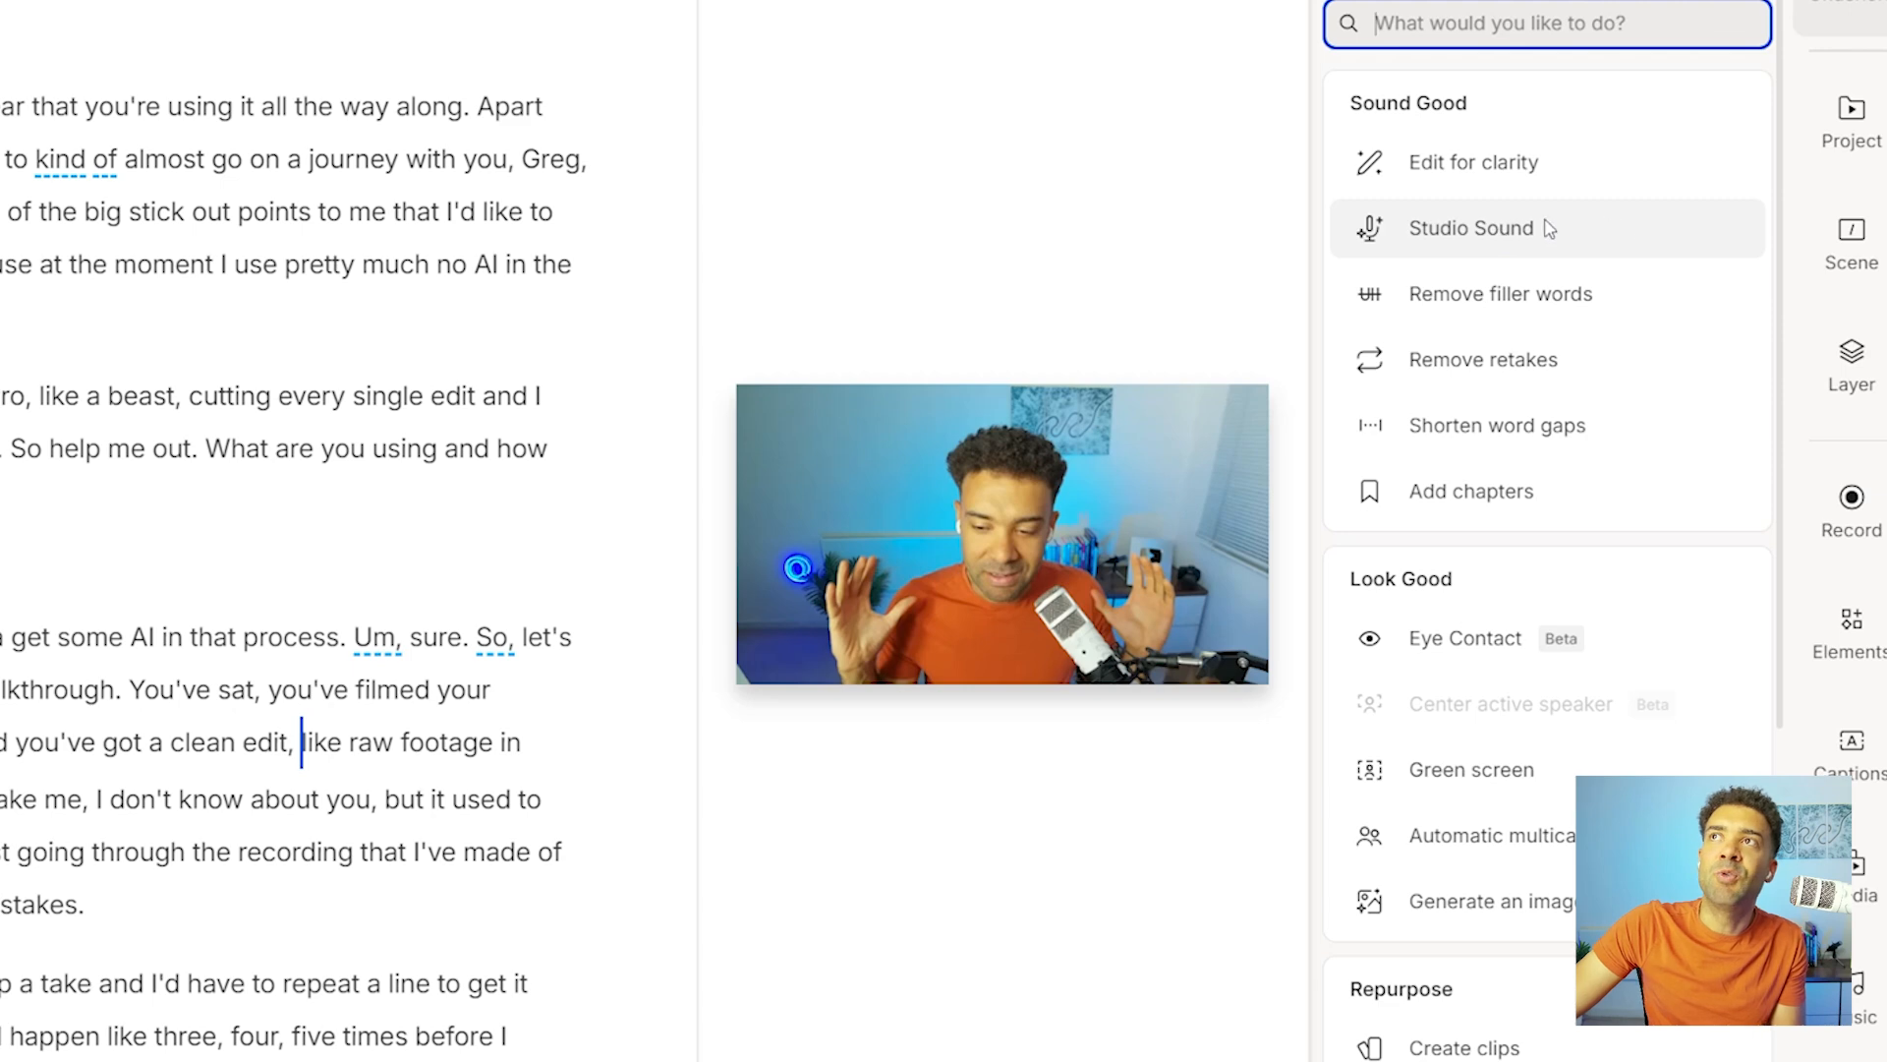
Run Edit for clarity on the podcast transcript.
mouse_move(1579, 247)
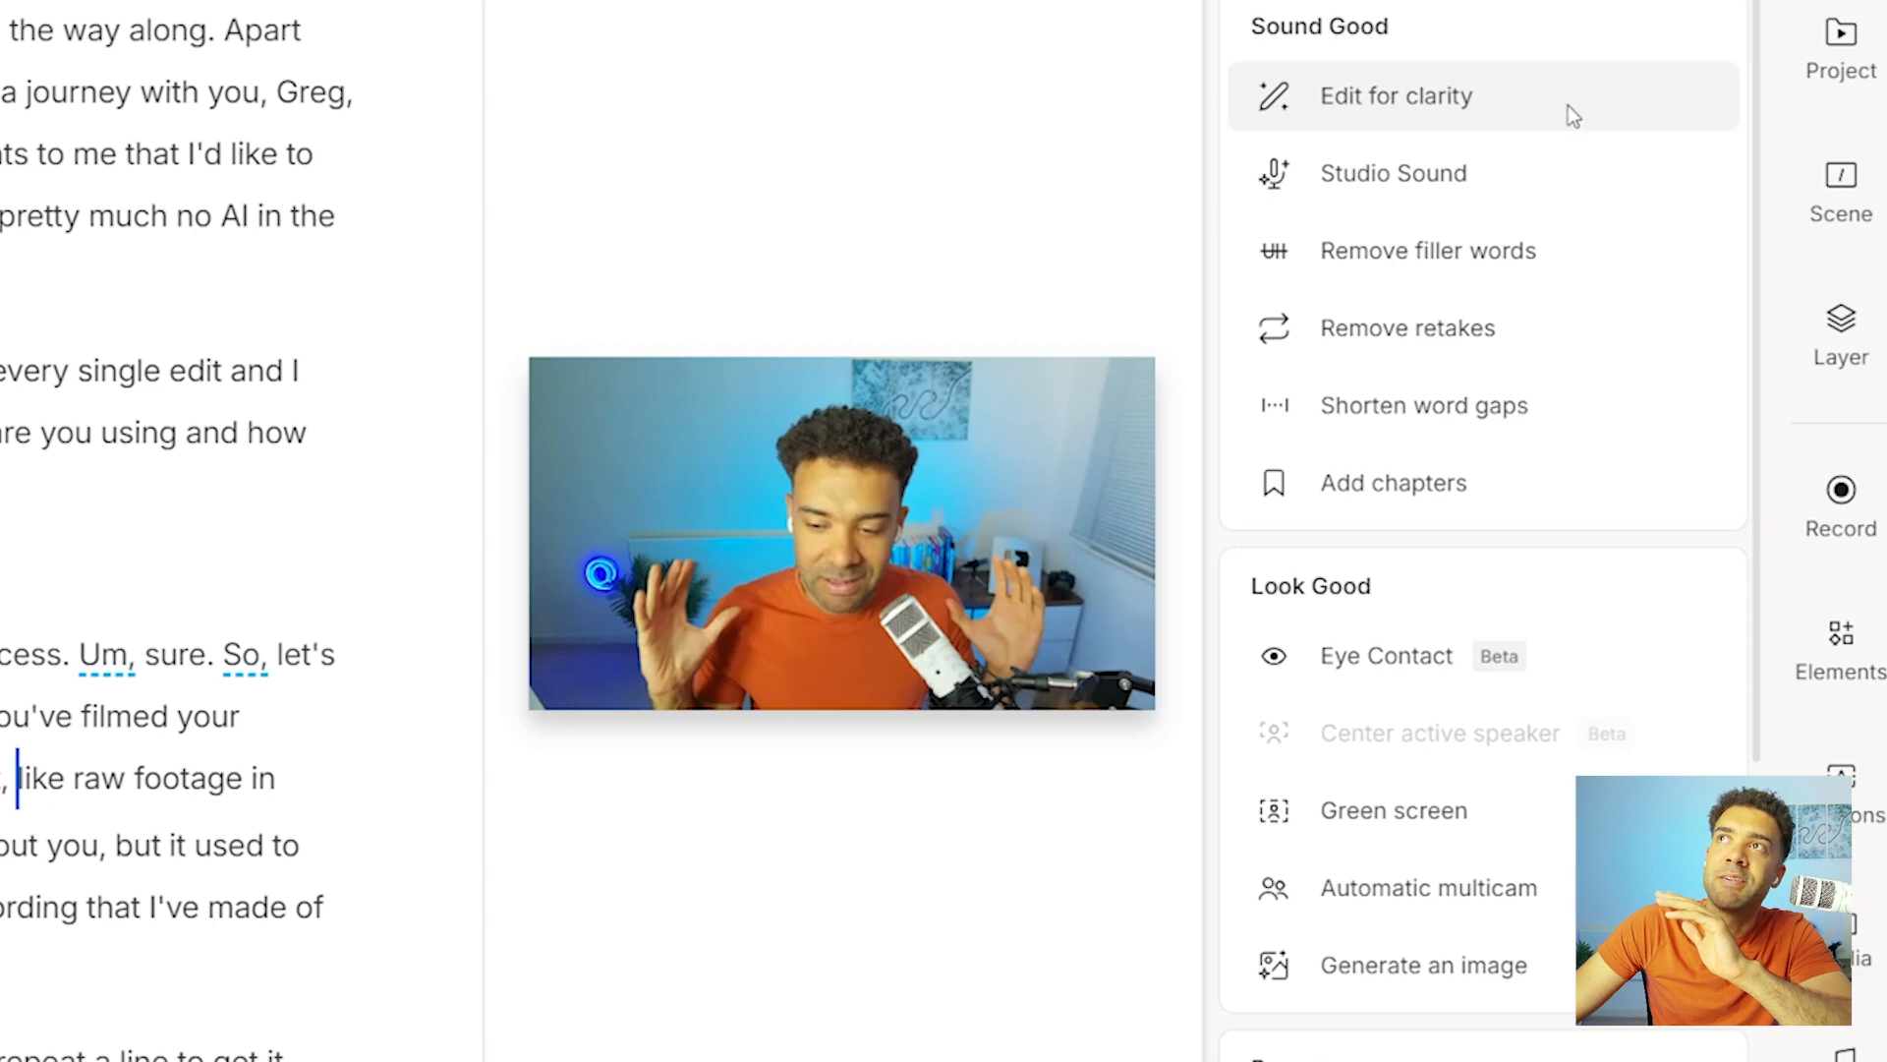
mouse_move(1539, 100)
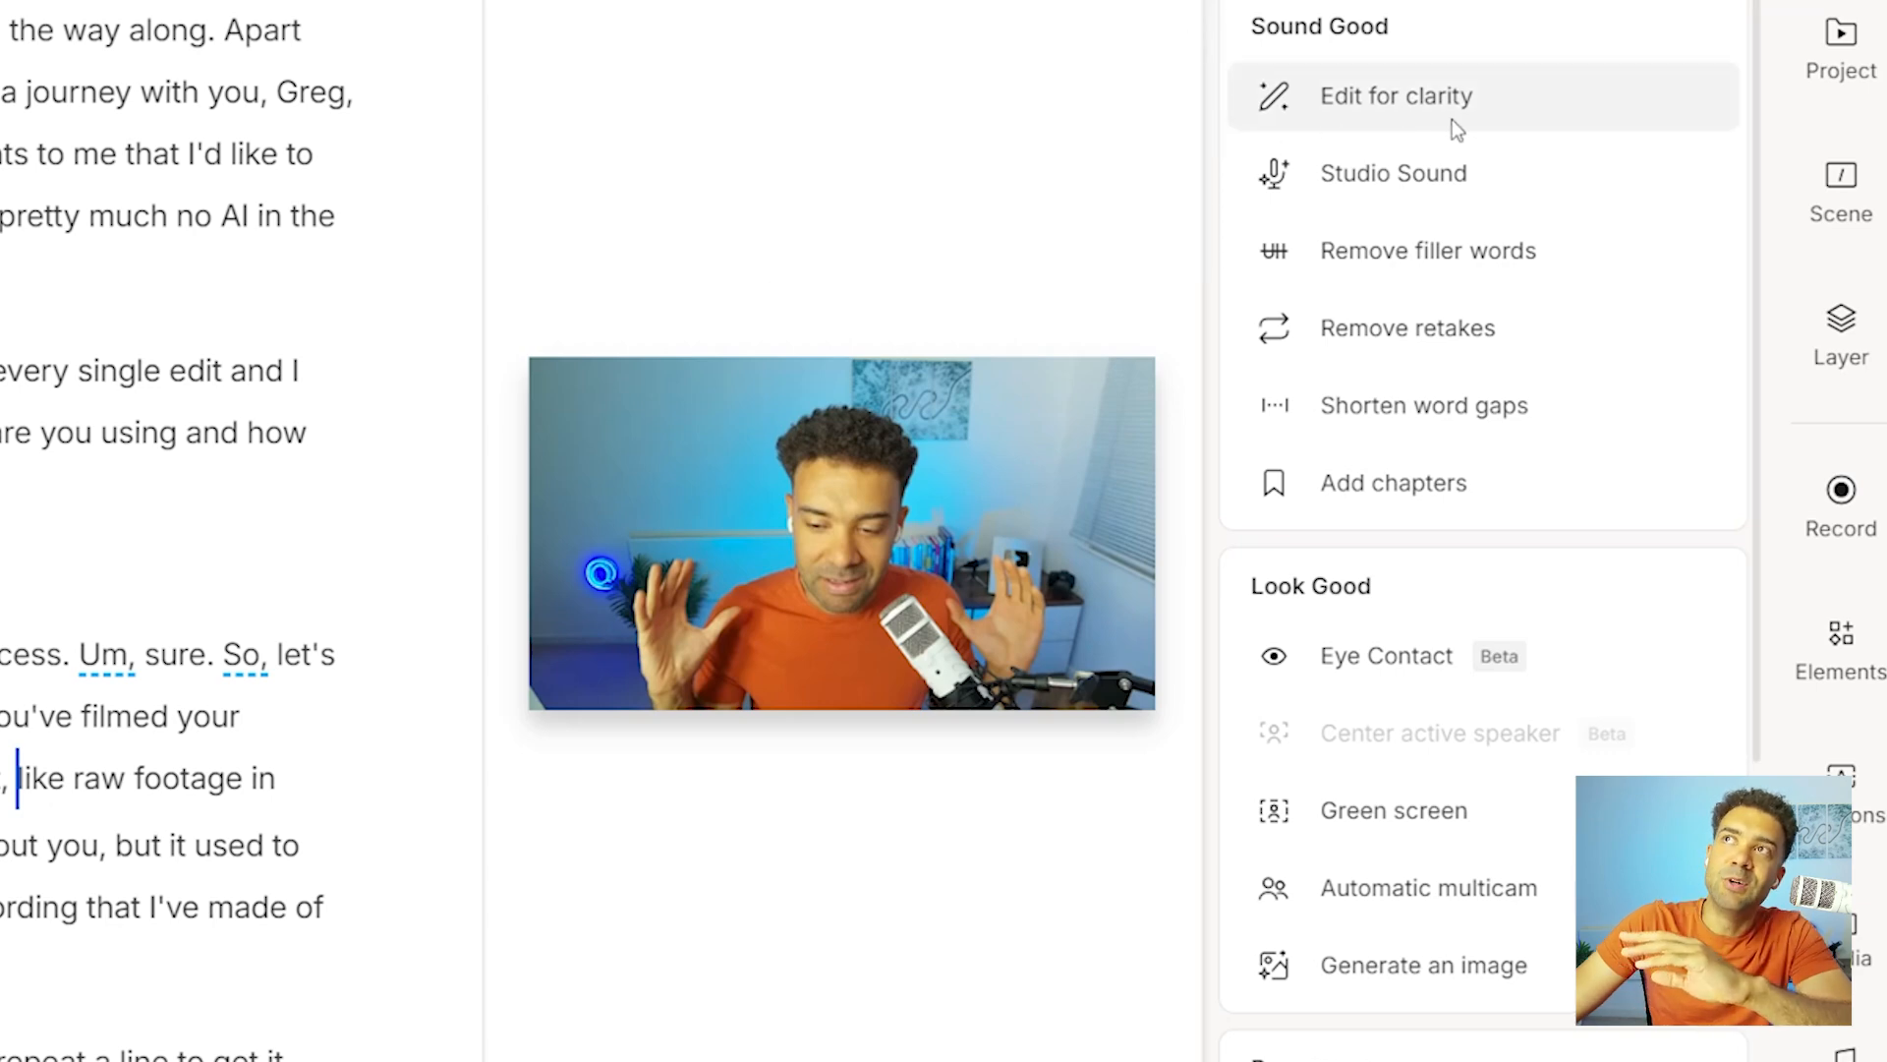
left_click(1546, 123)
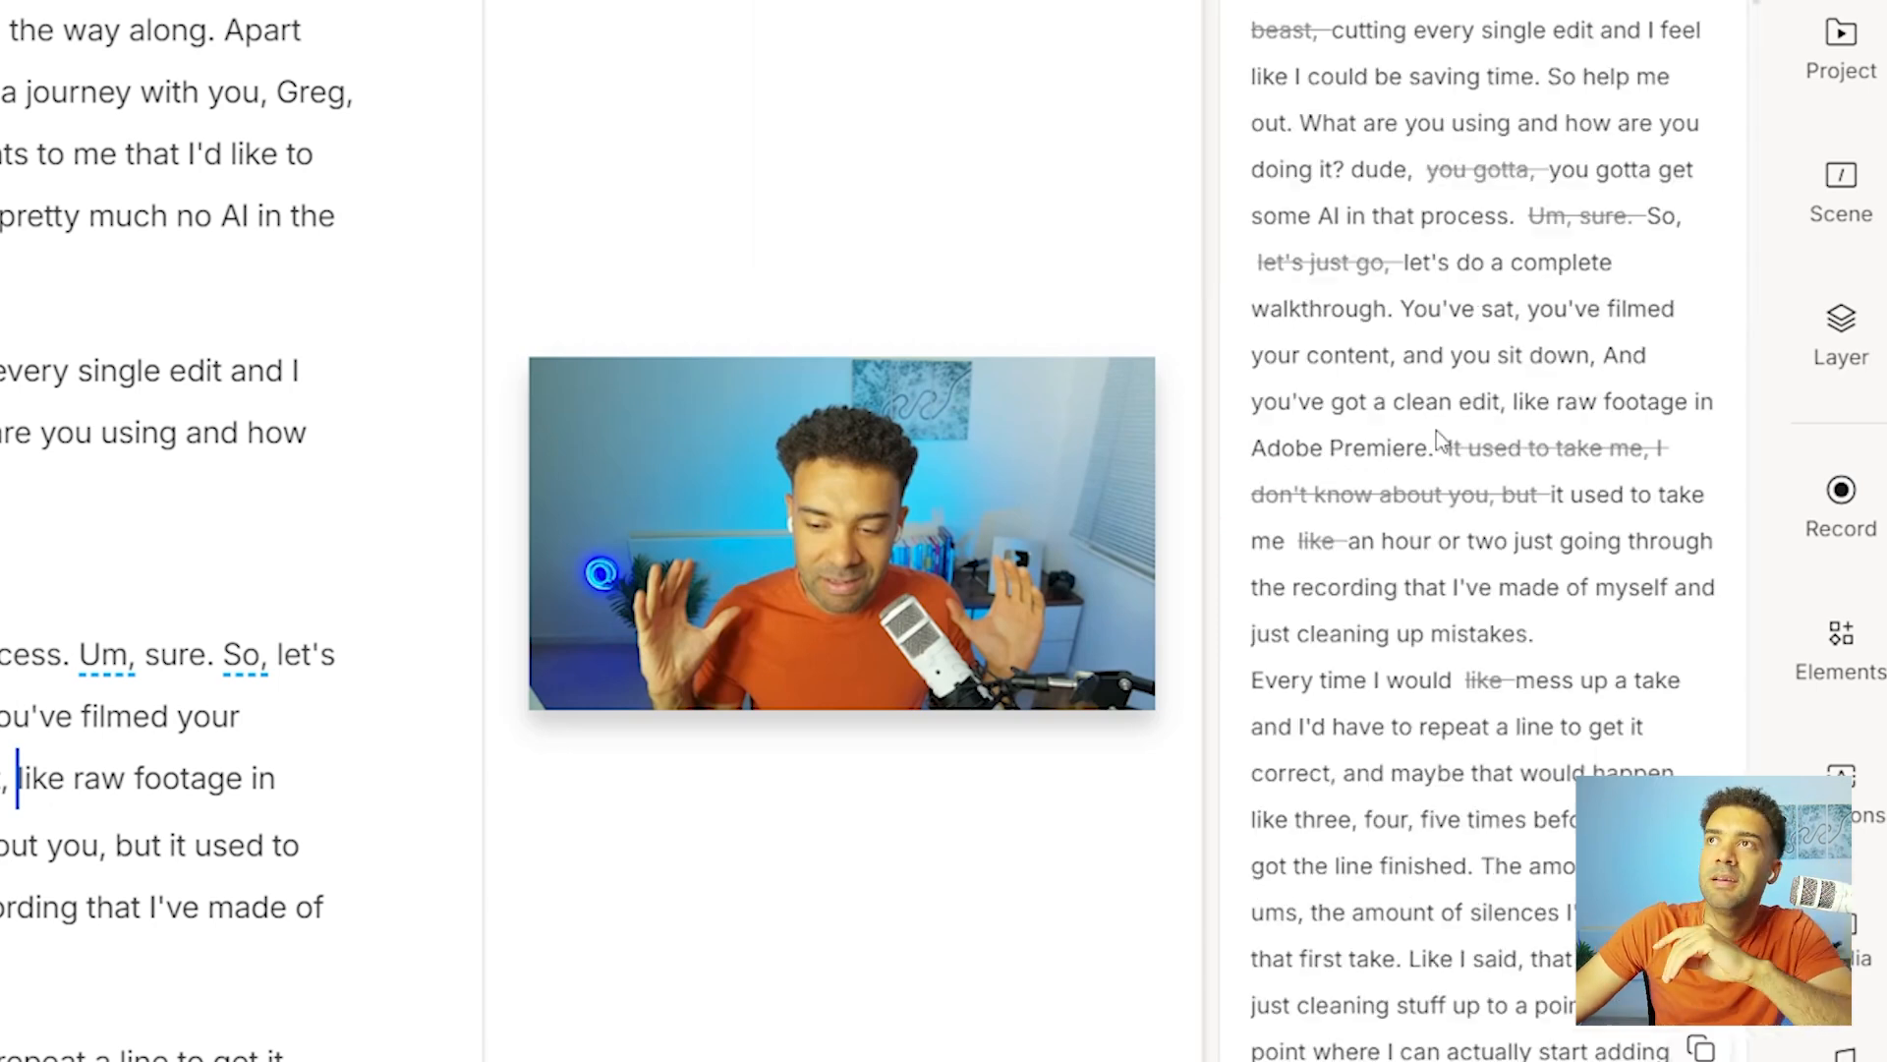
Review the suggested clarity cuts, examining the struck-out filler words, repeated phrases and digressions.
left_click_drag(1268, 354, 1593, 867)
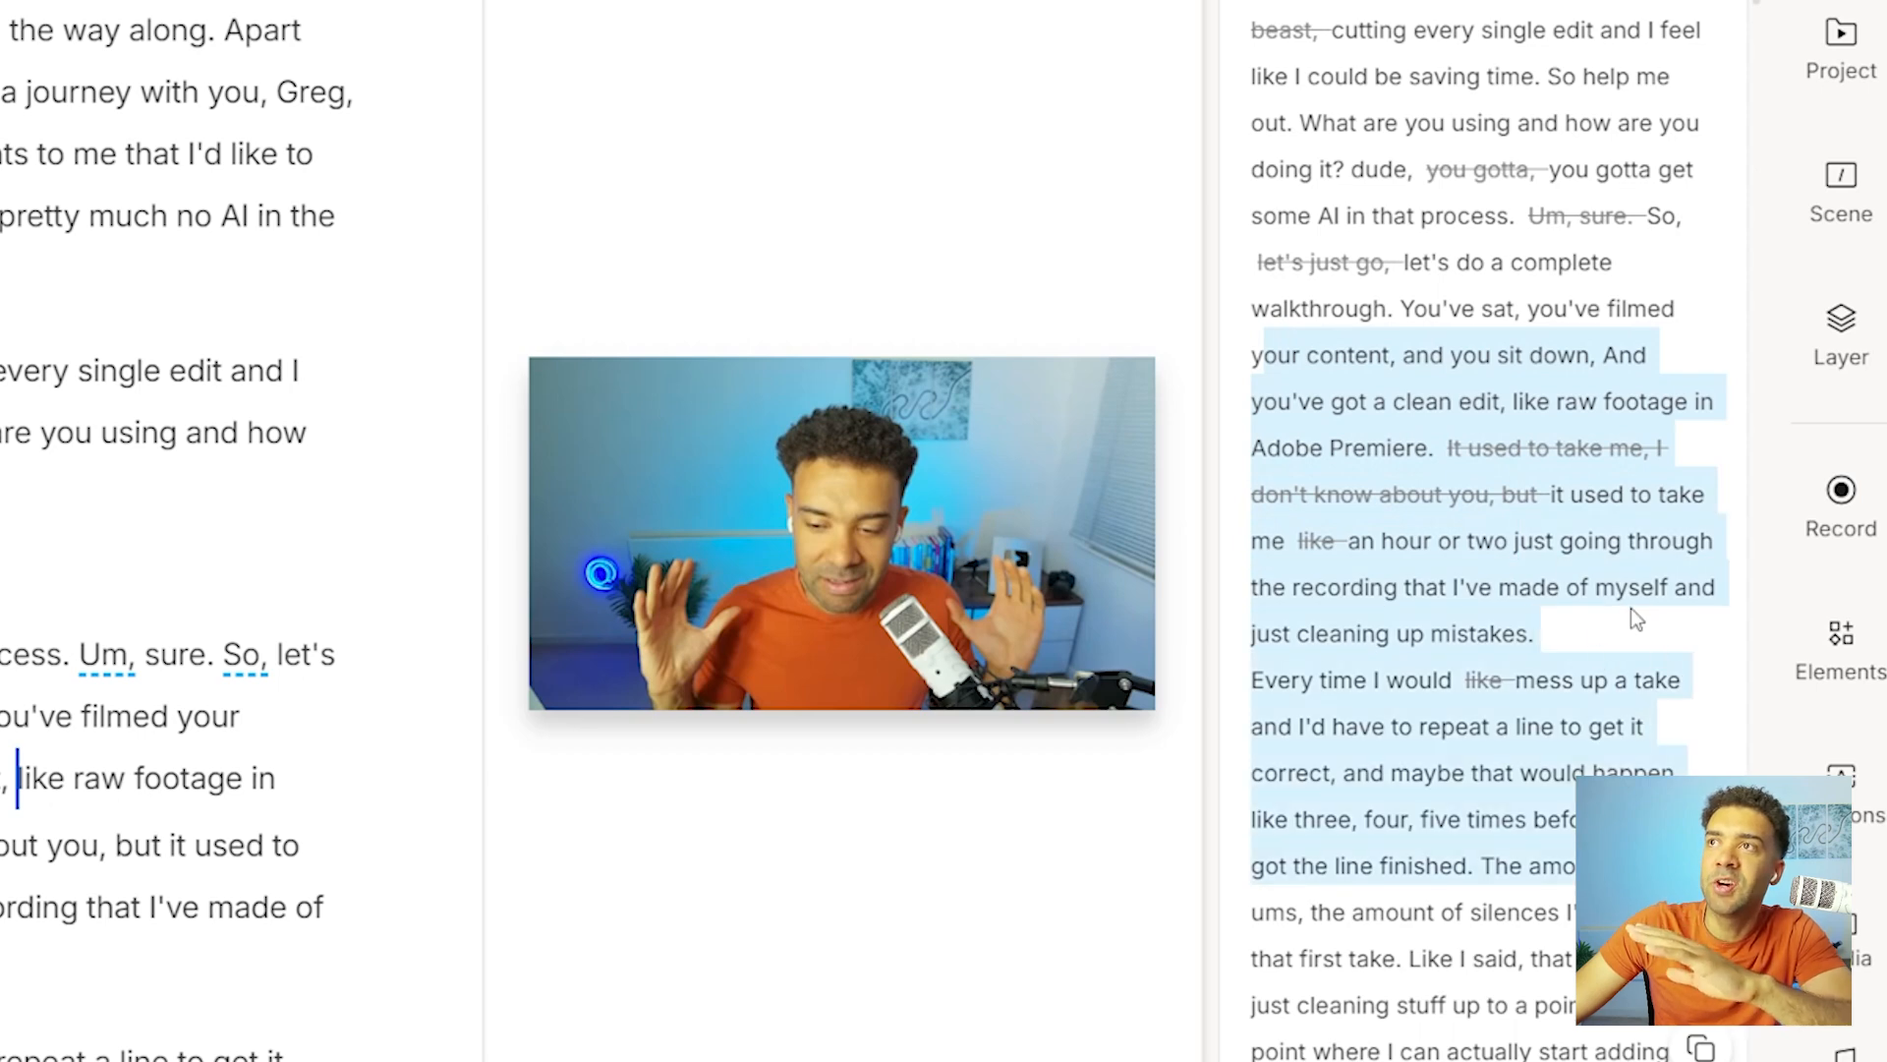
left_click(1576, 672)
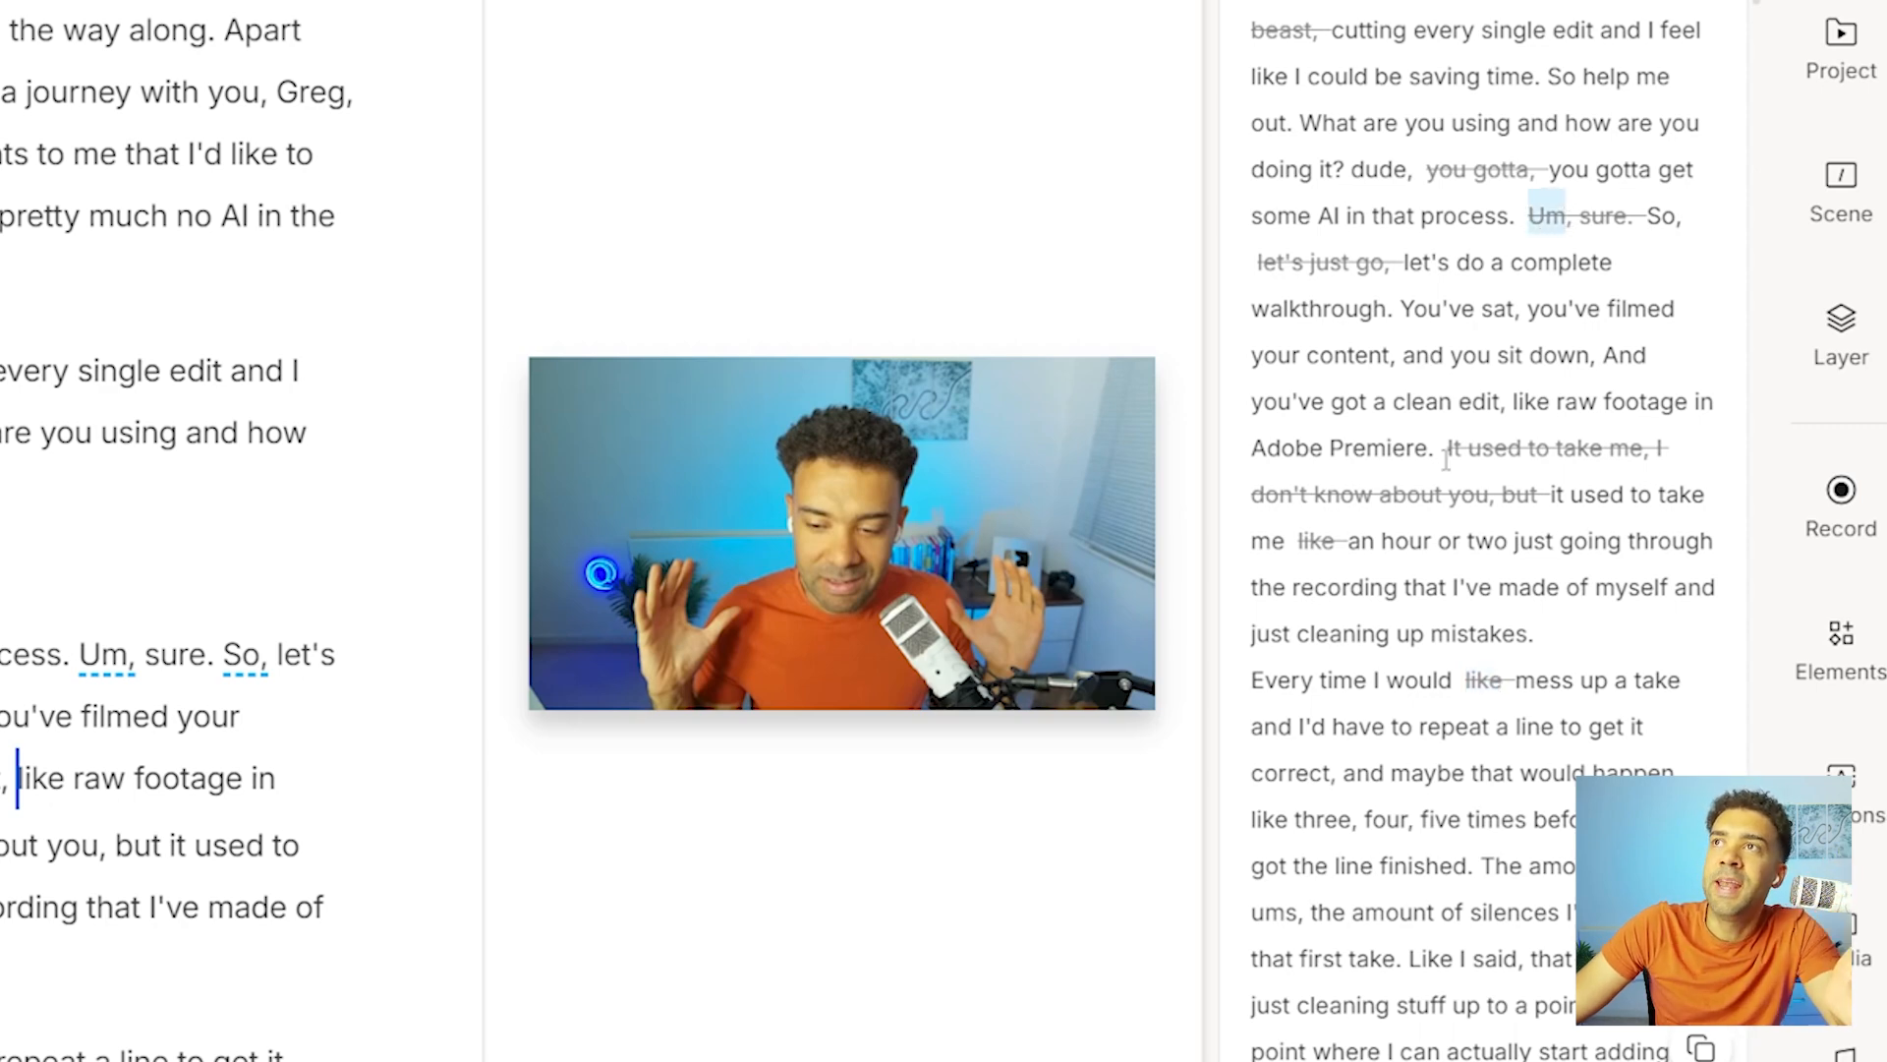
left_click_drag(1449, 454, 1660, 460)
left_click_drag(1550, 494, 1710, 495)
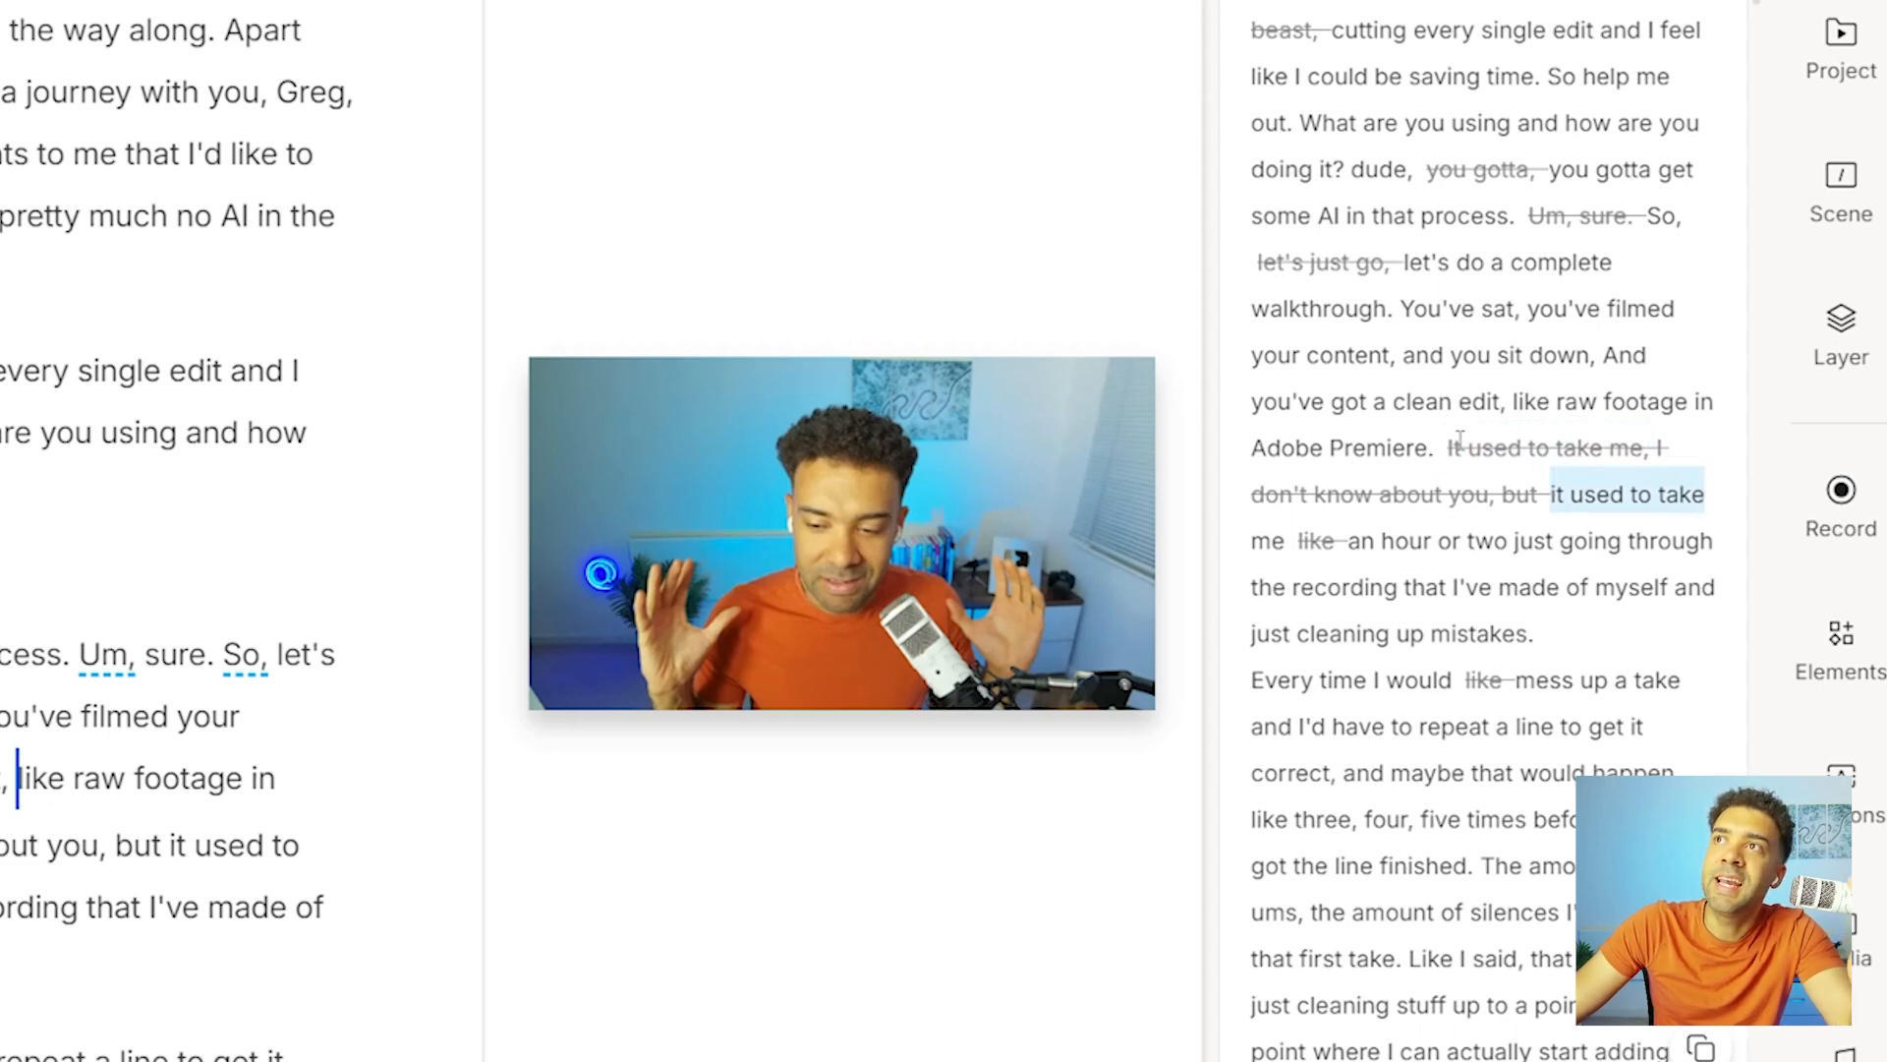
left_click_drag(1447, 448, 1643, 454)
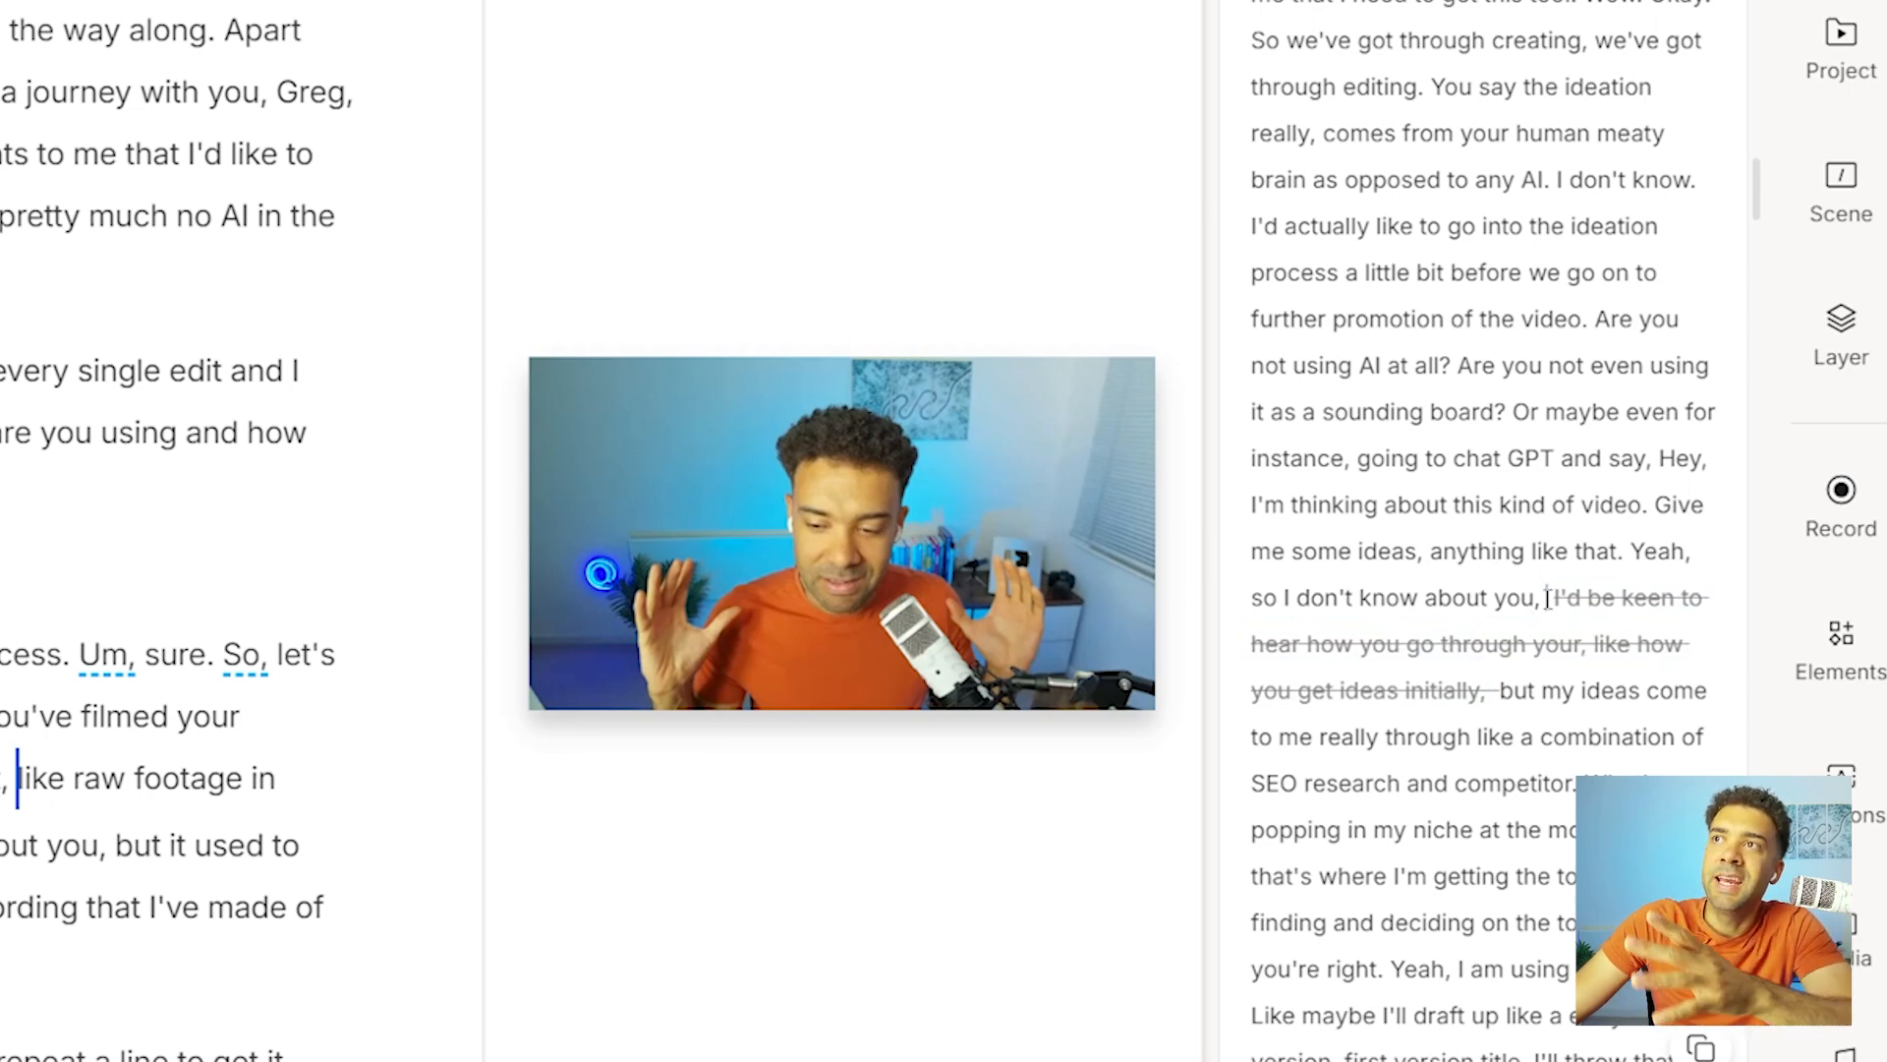
left_click_drag(1548, 599, 1496, 682)
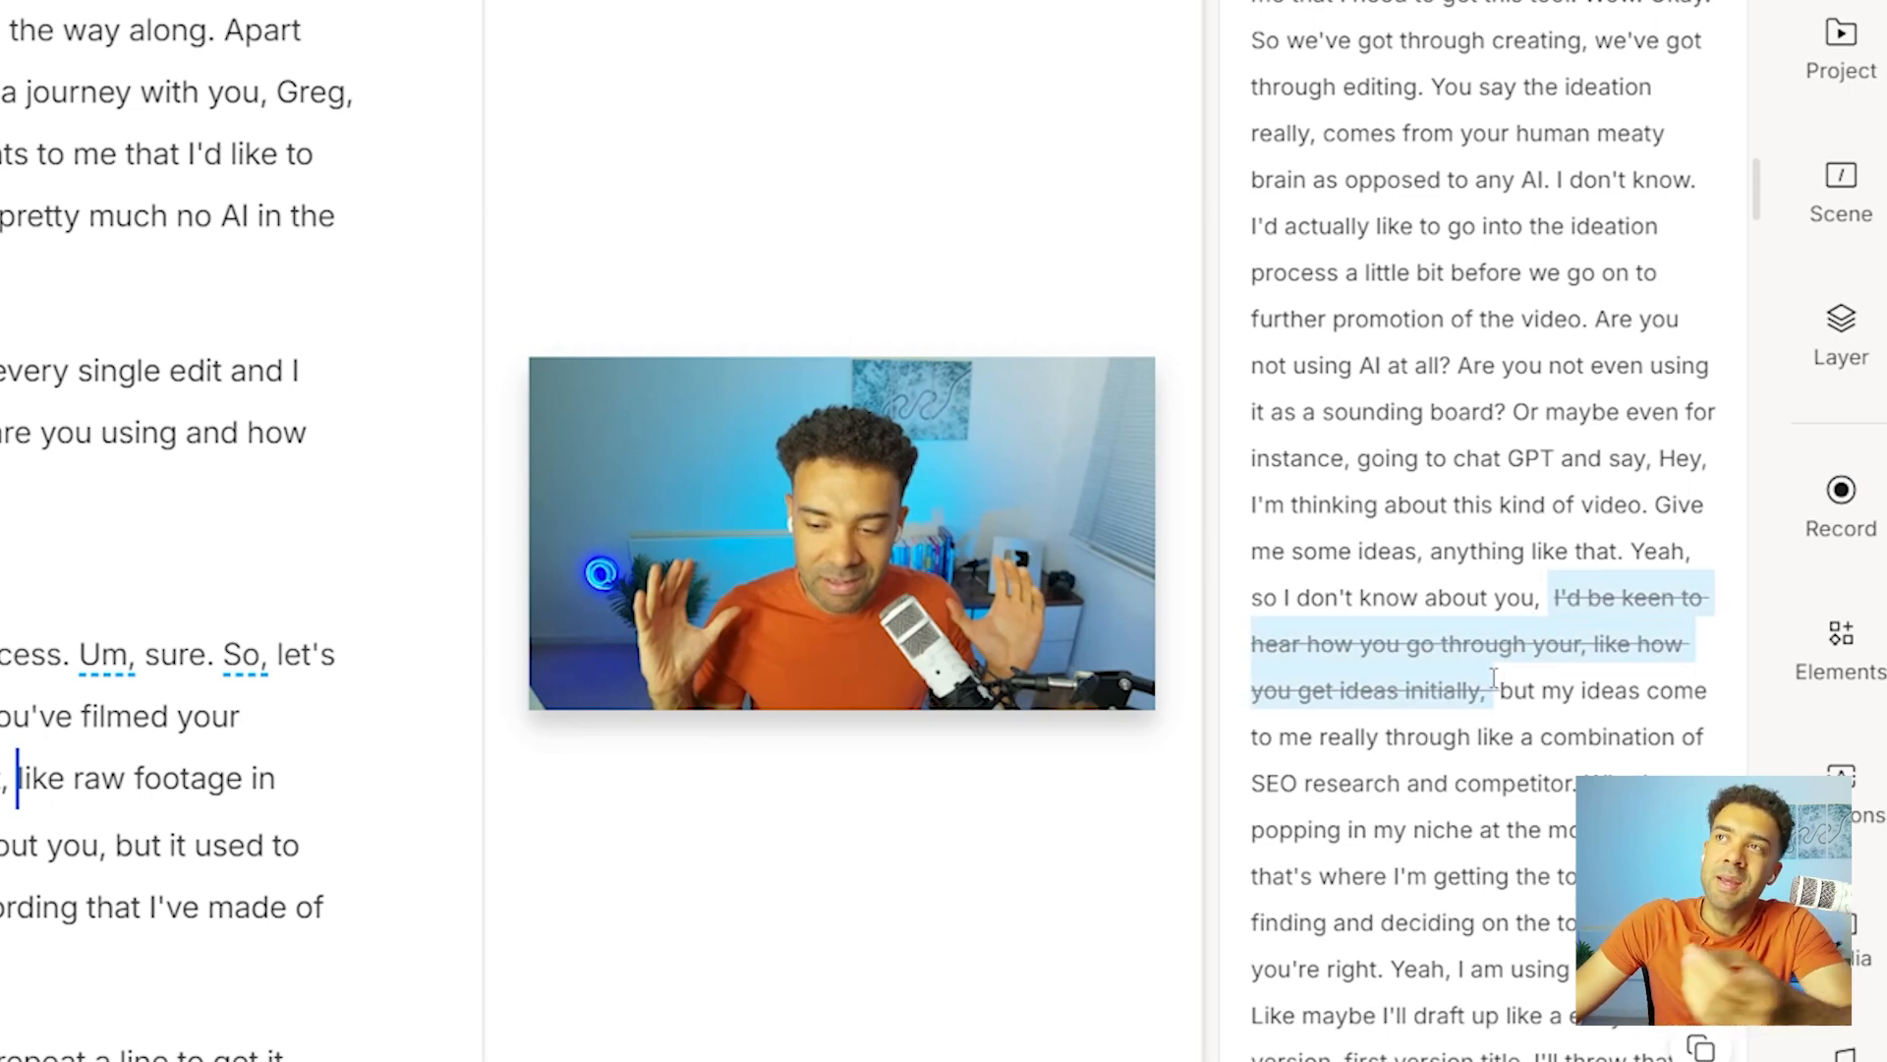
left_click(1499, 693)
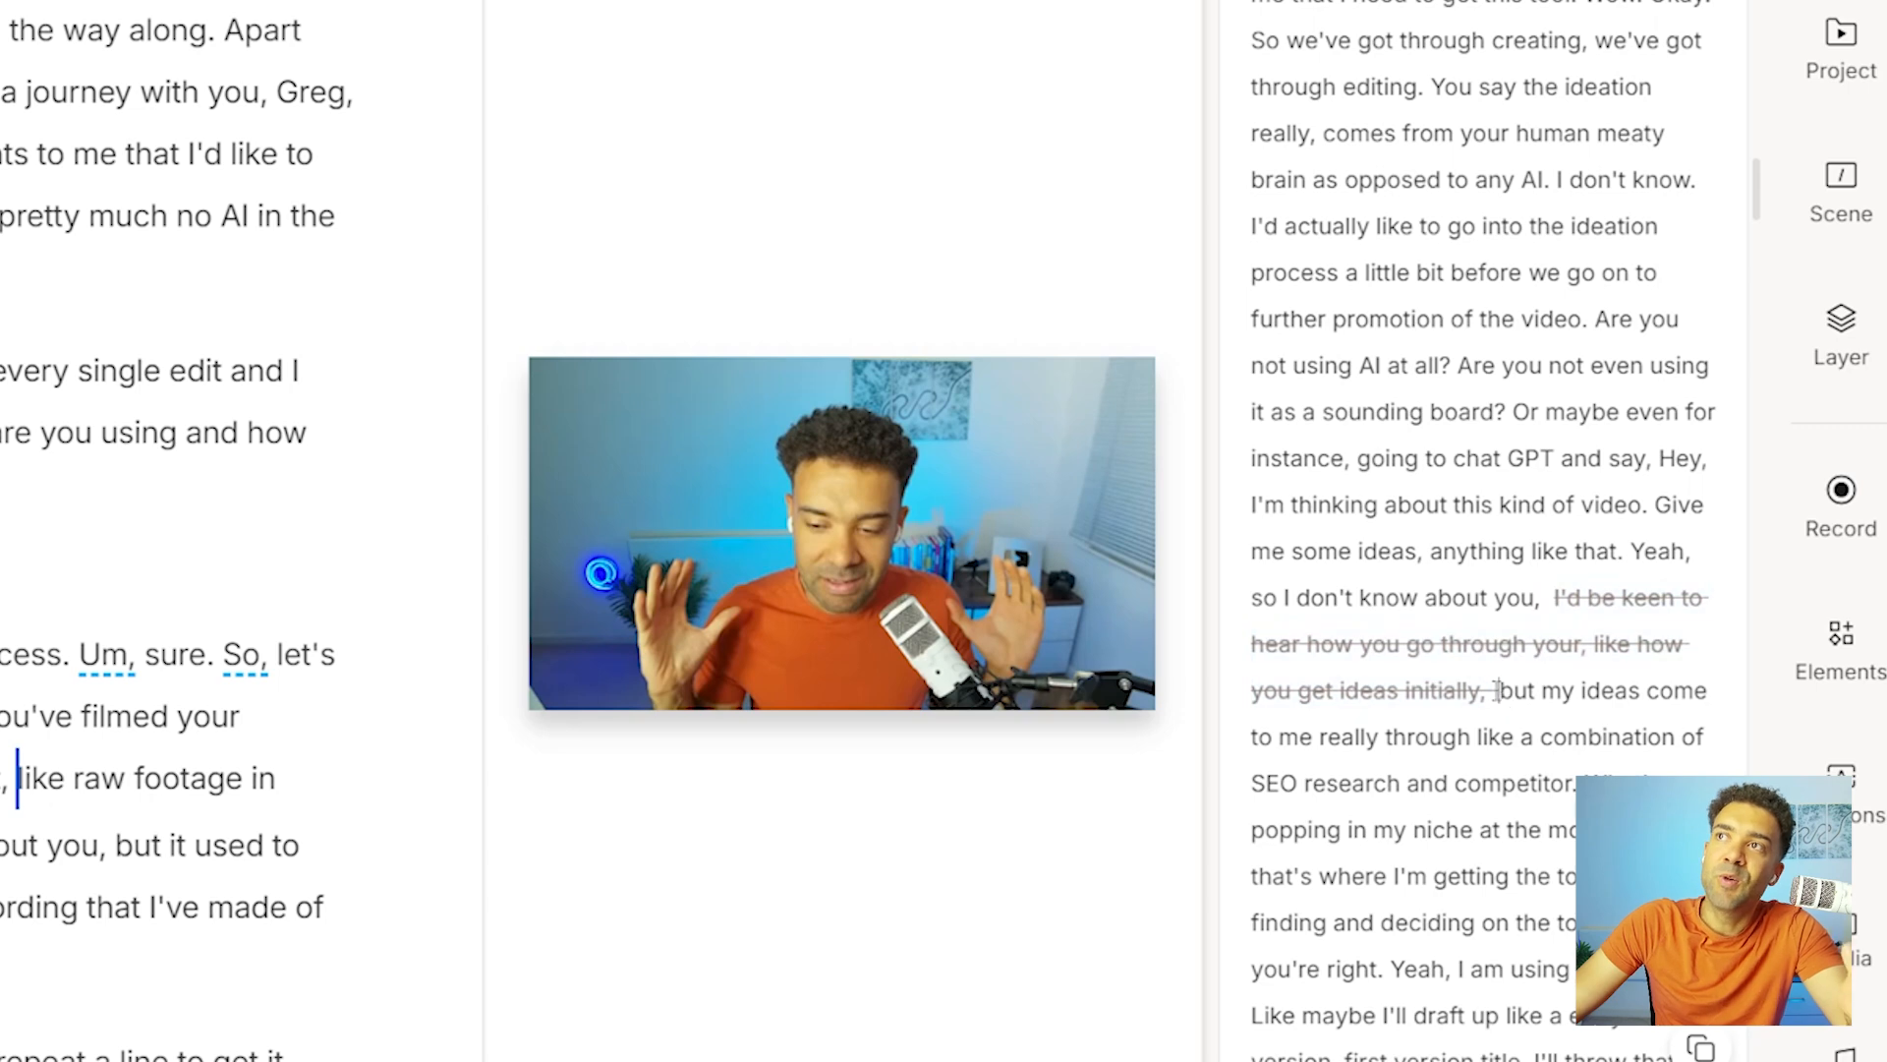
left_click_drag(1504, 693, 1553, 600)
left_click(1490, 692)
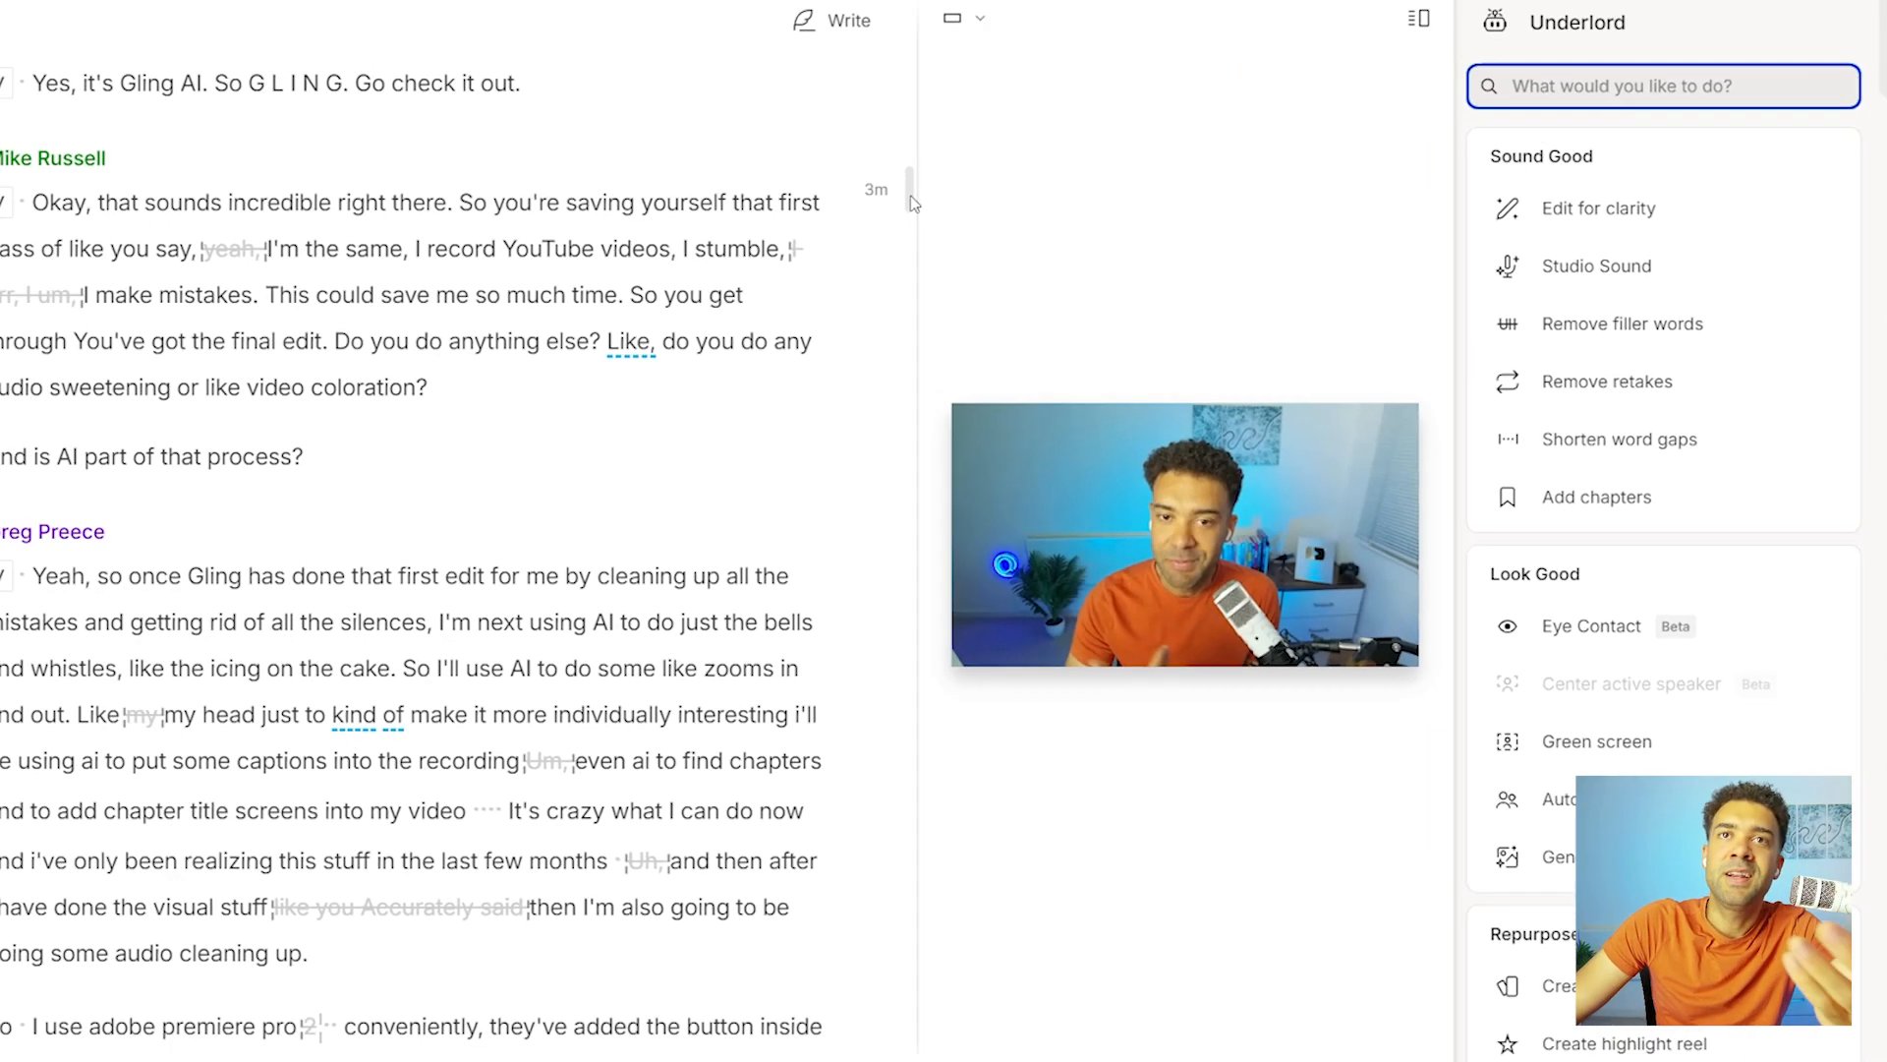
Apply the suggested clarity cuts and look over the struck-out words throughout the transcript.
scroll(951, 237, "down", 10)
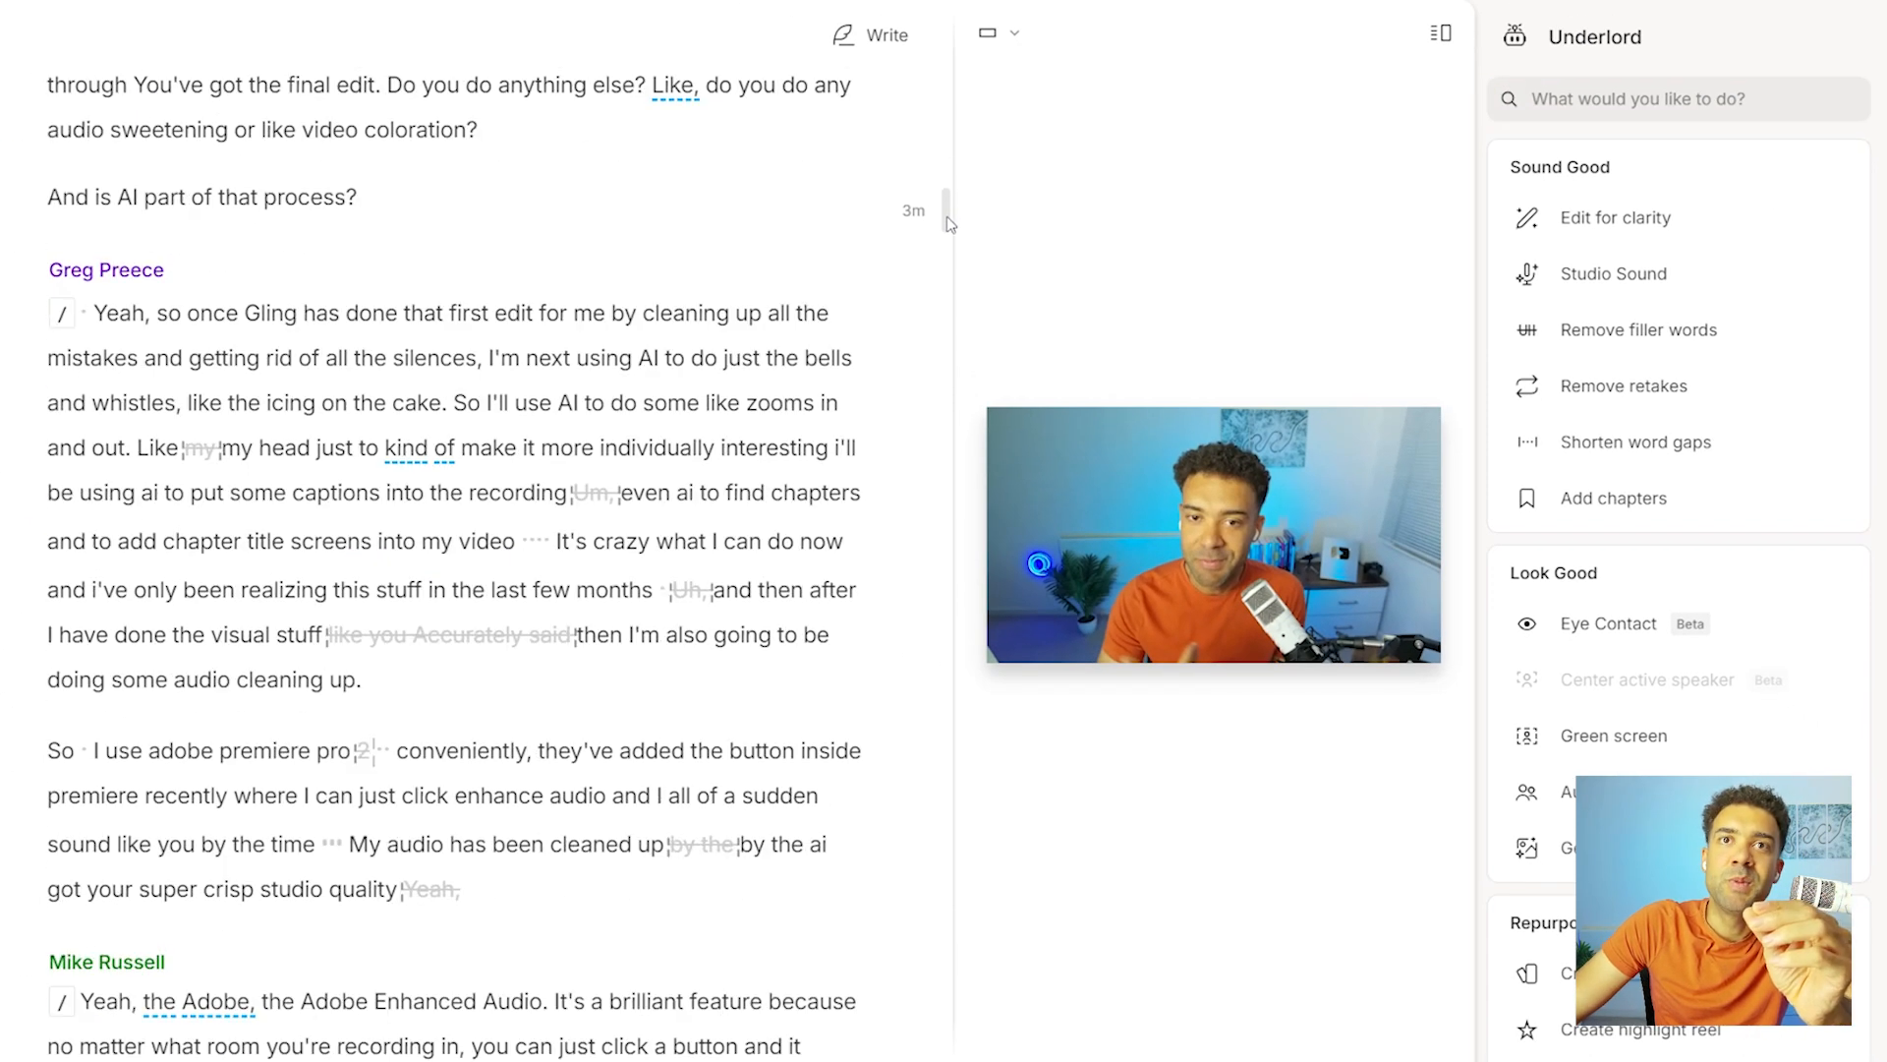
left_click_drag(950, 237, 943, 307)
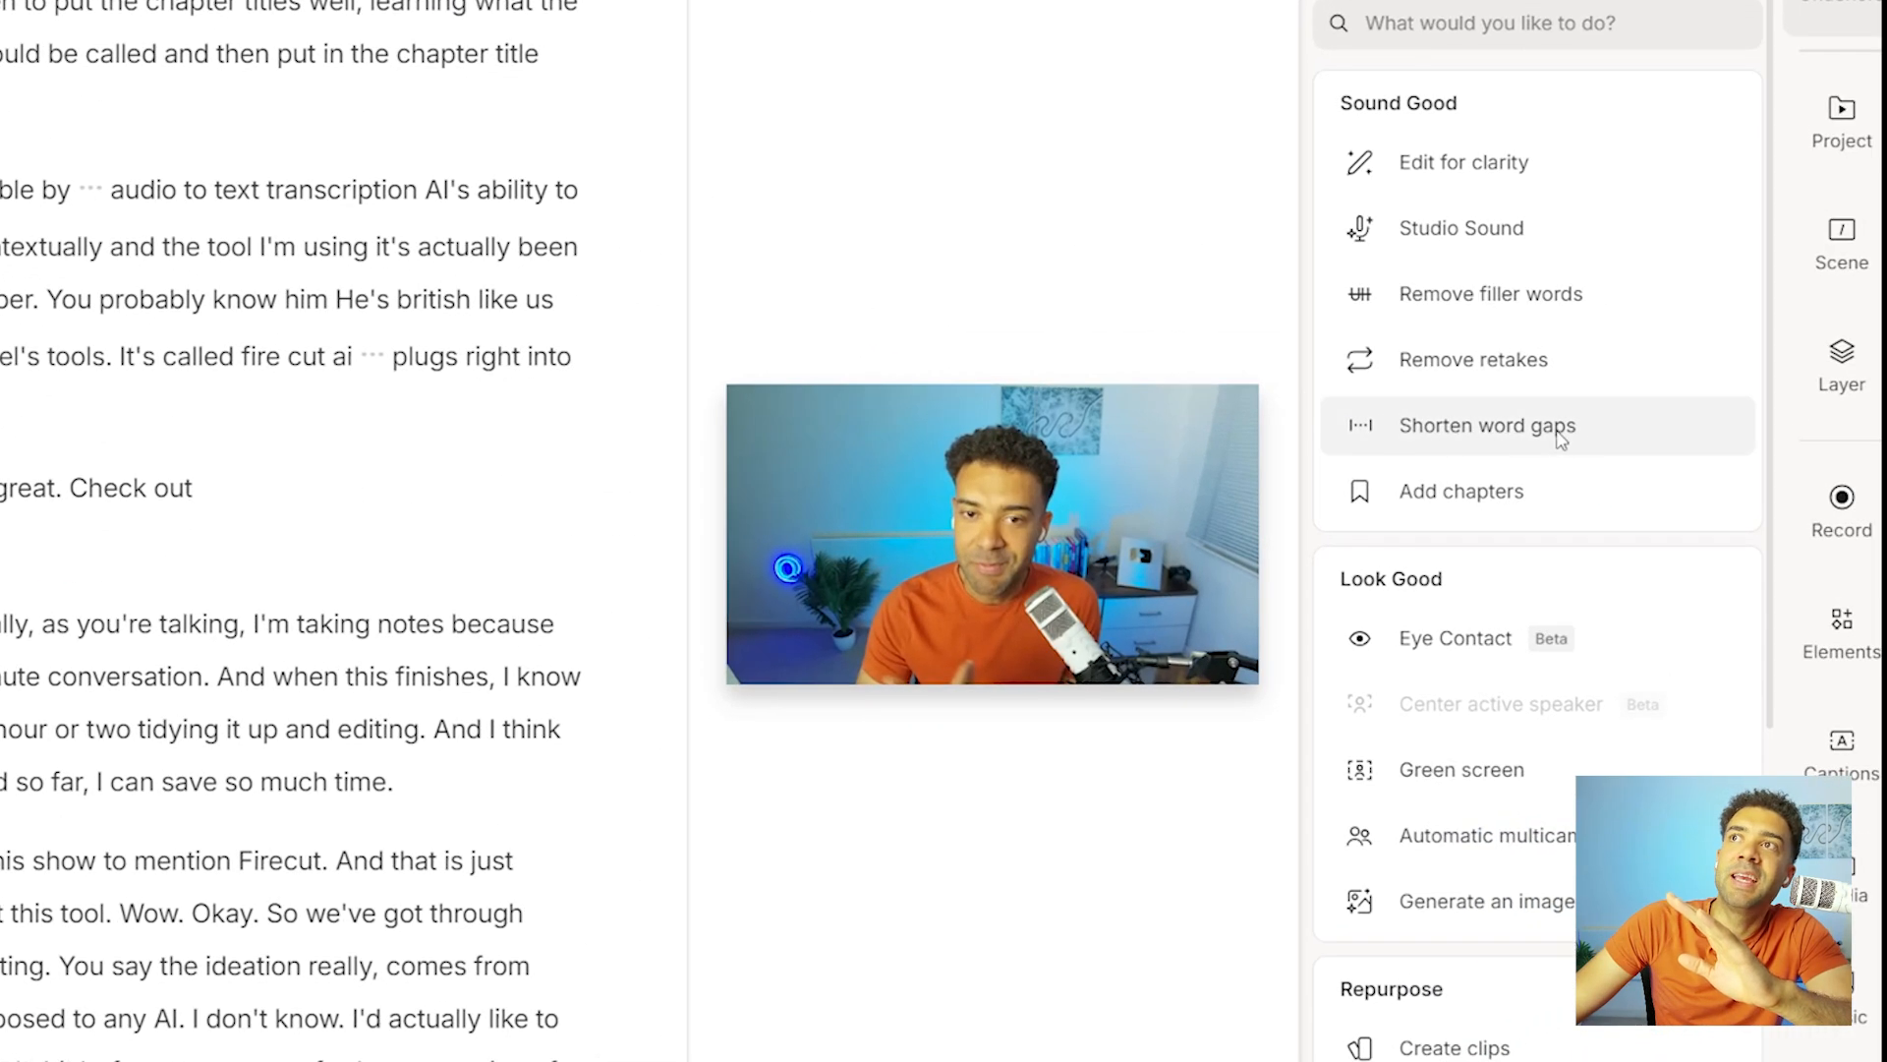
Shorten all word gaps of 1 second or more to 0.5 seconds.
left_click(1602, 434)
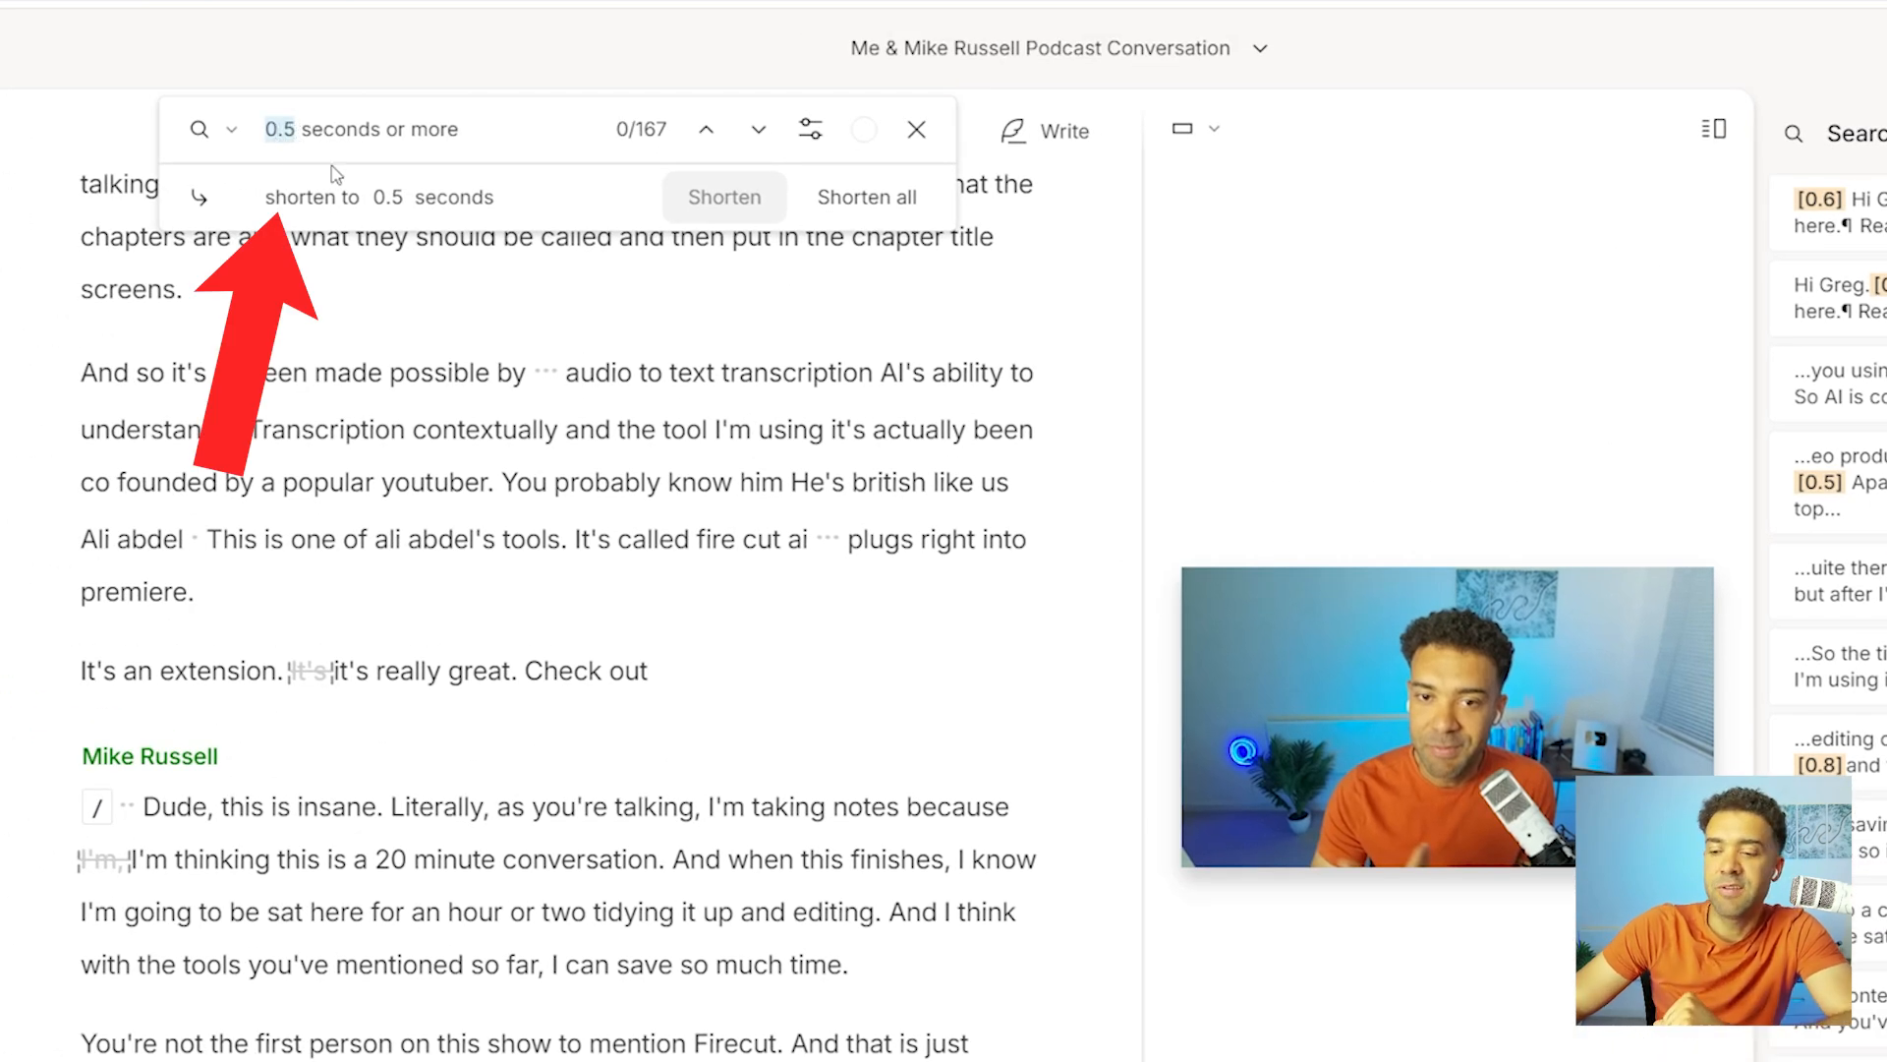
type("1")
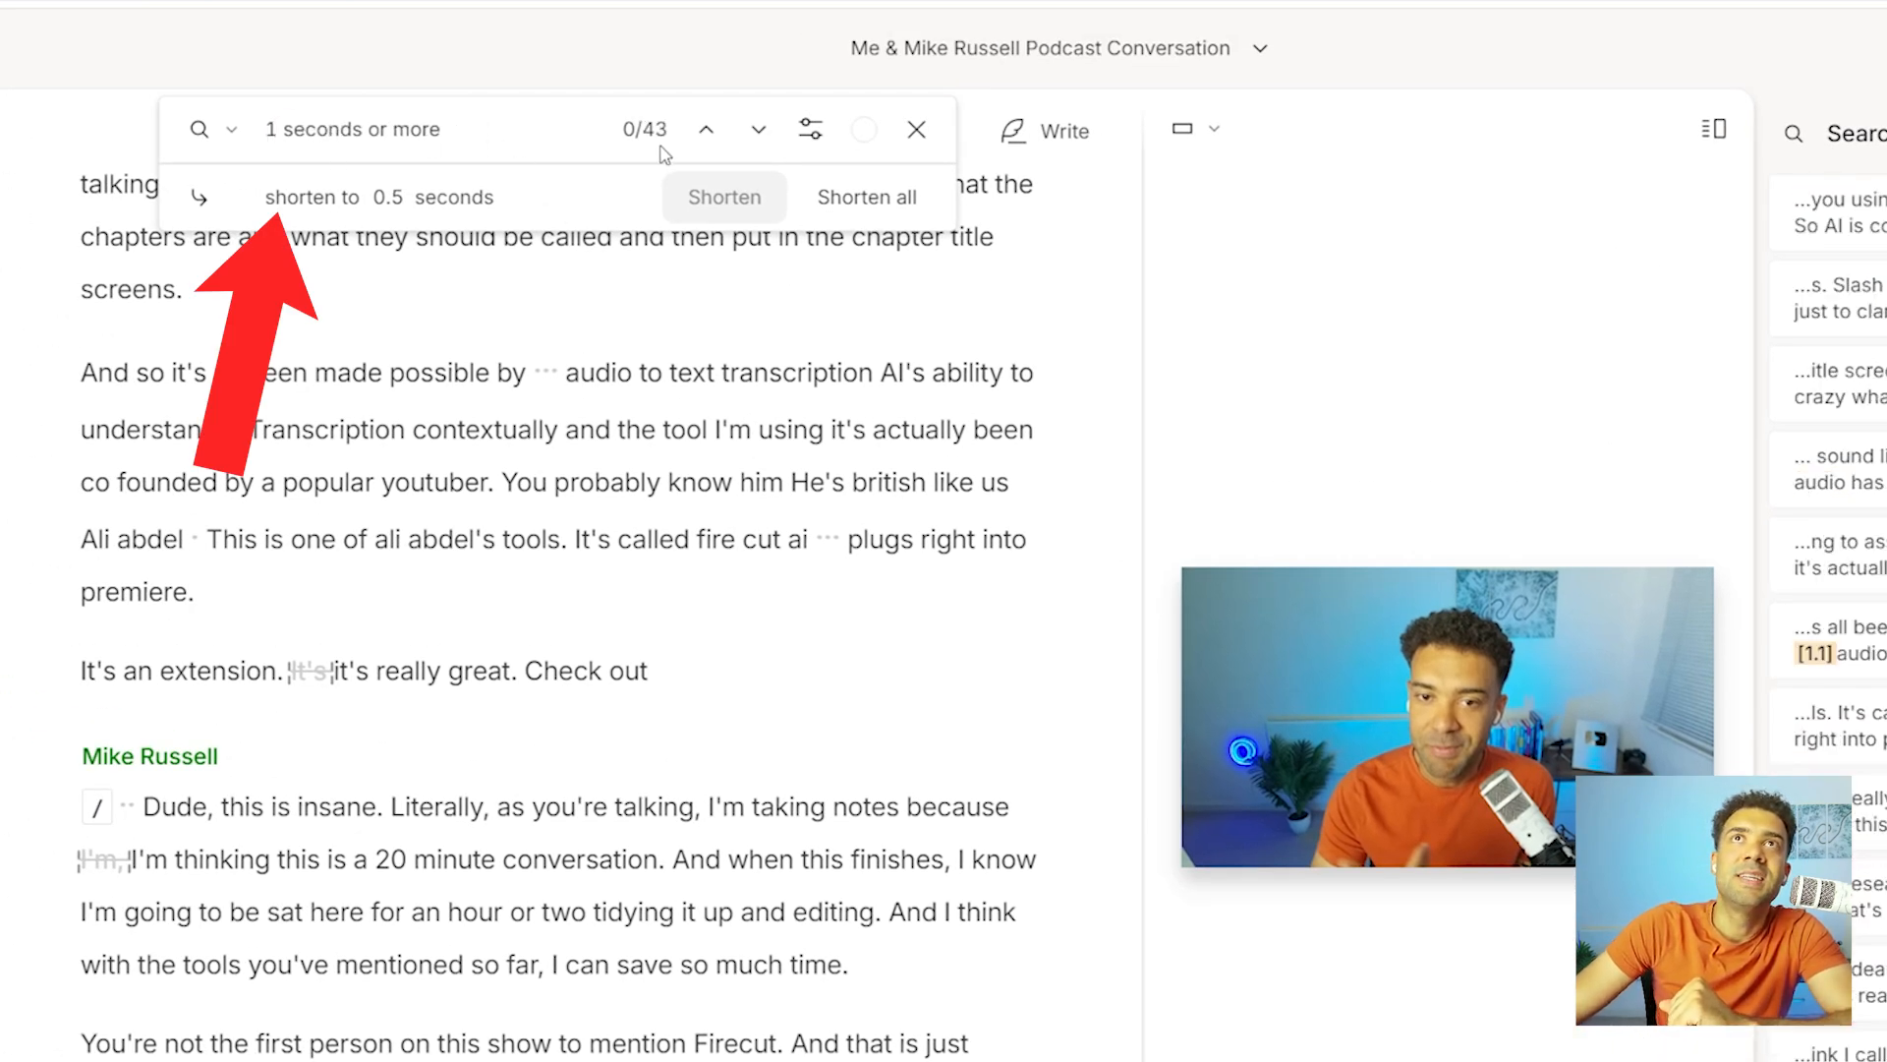
left_click(869, 209)
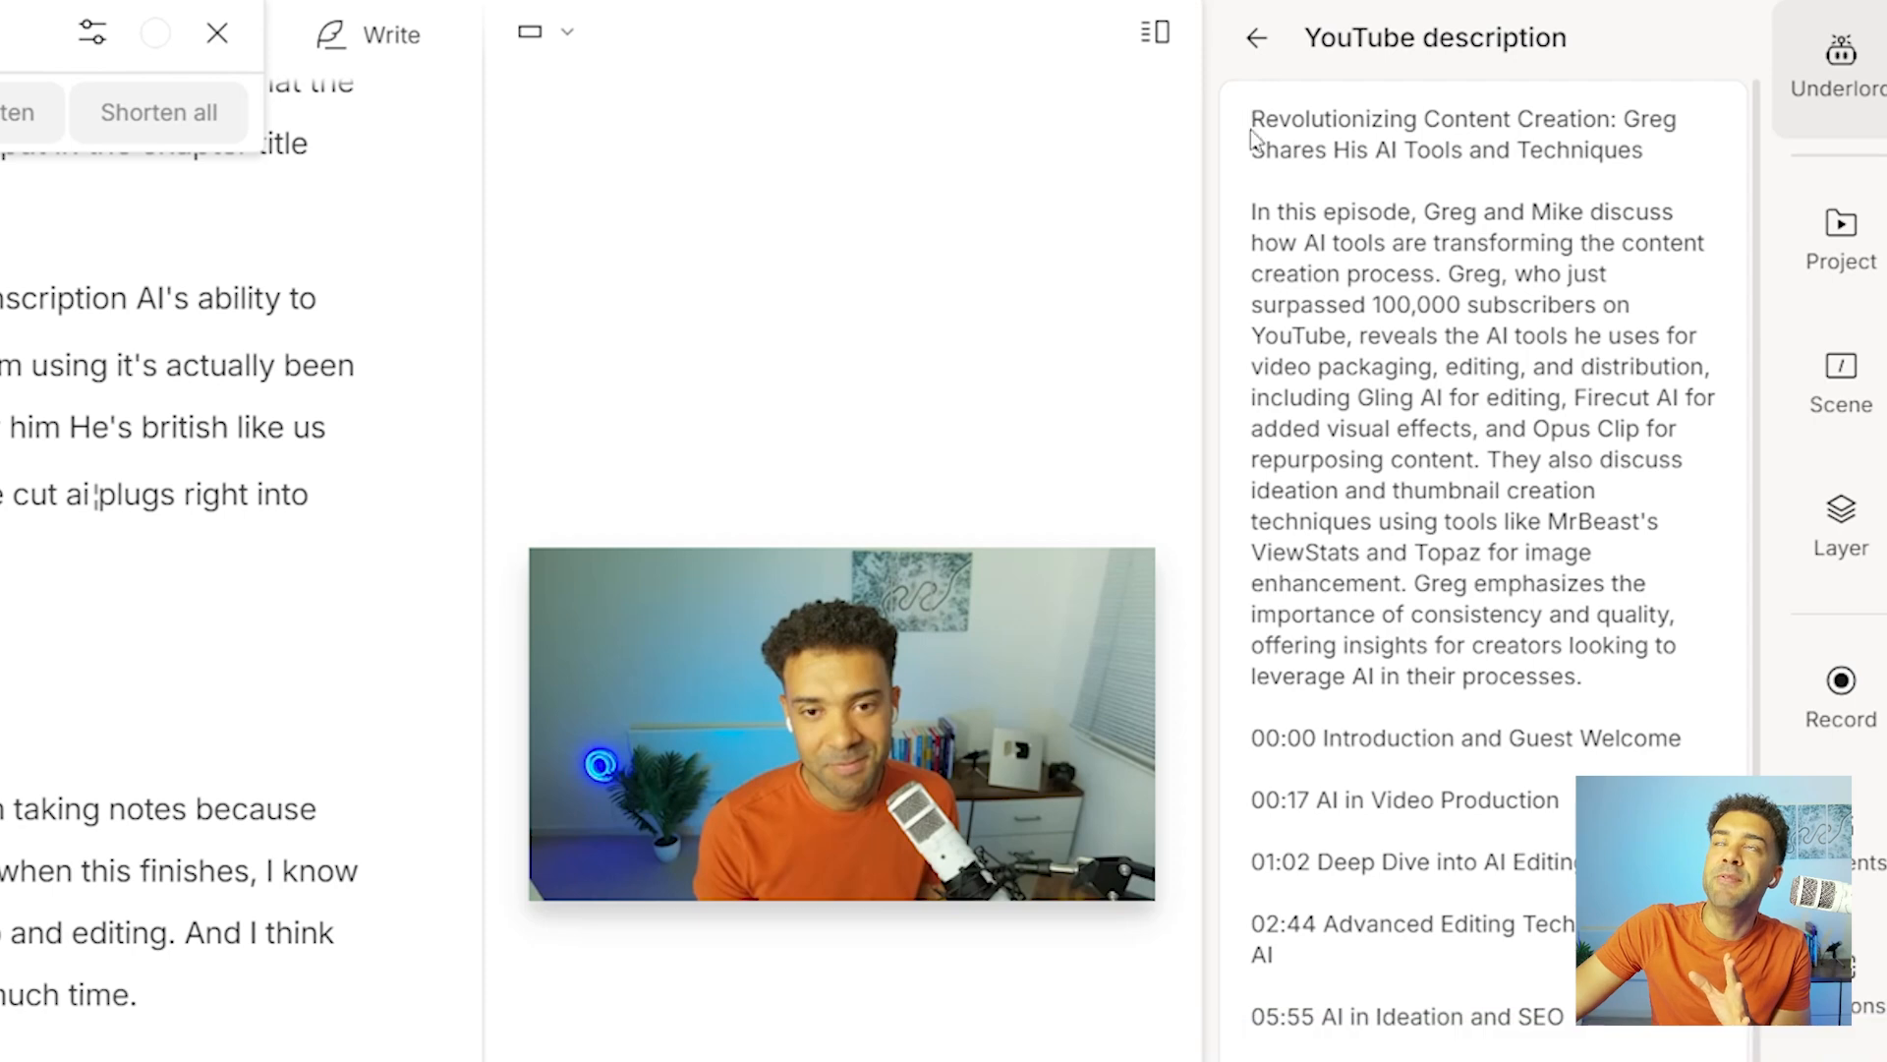
Review the generated YouTube description, examining its title, summary and chapter timestamps.
left_click_drag(1251, 118, 1632, 679)
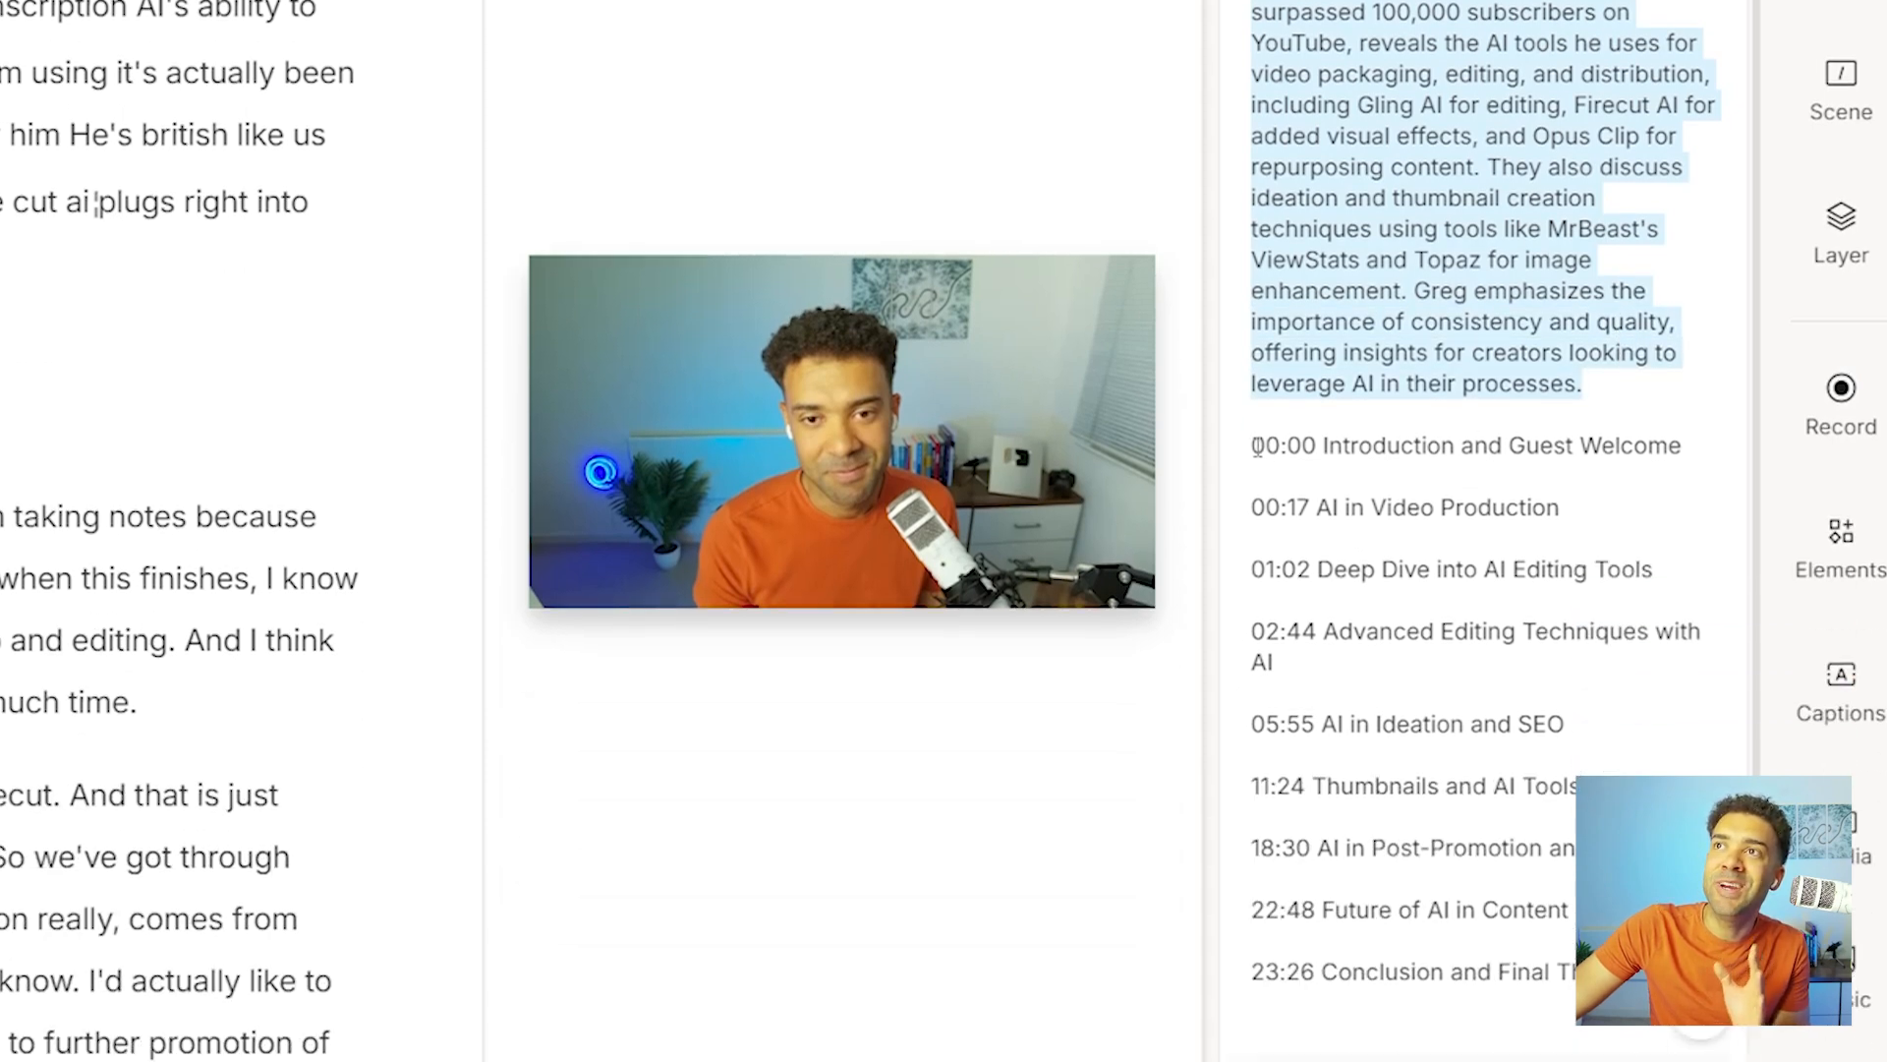
left_click_drag(1252, 737, 1481, 769)
left_click_drag(1480, 281, 1253, 204)
scroll(1668, 585, "down", 1)
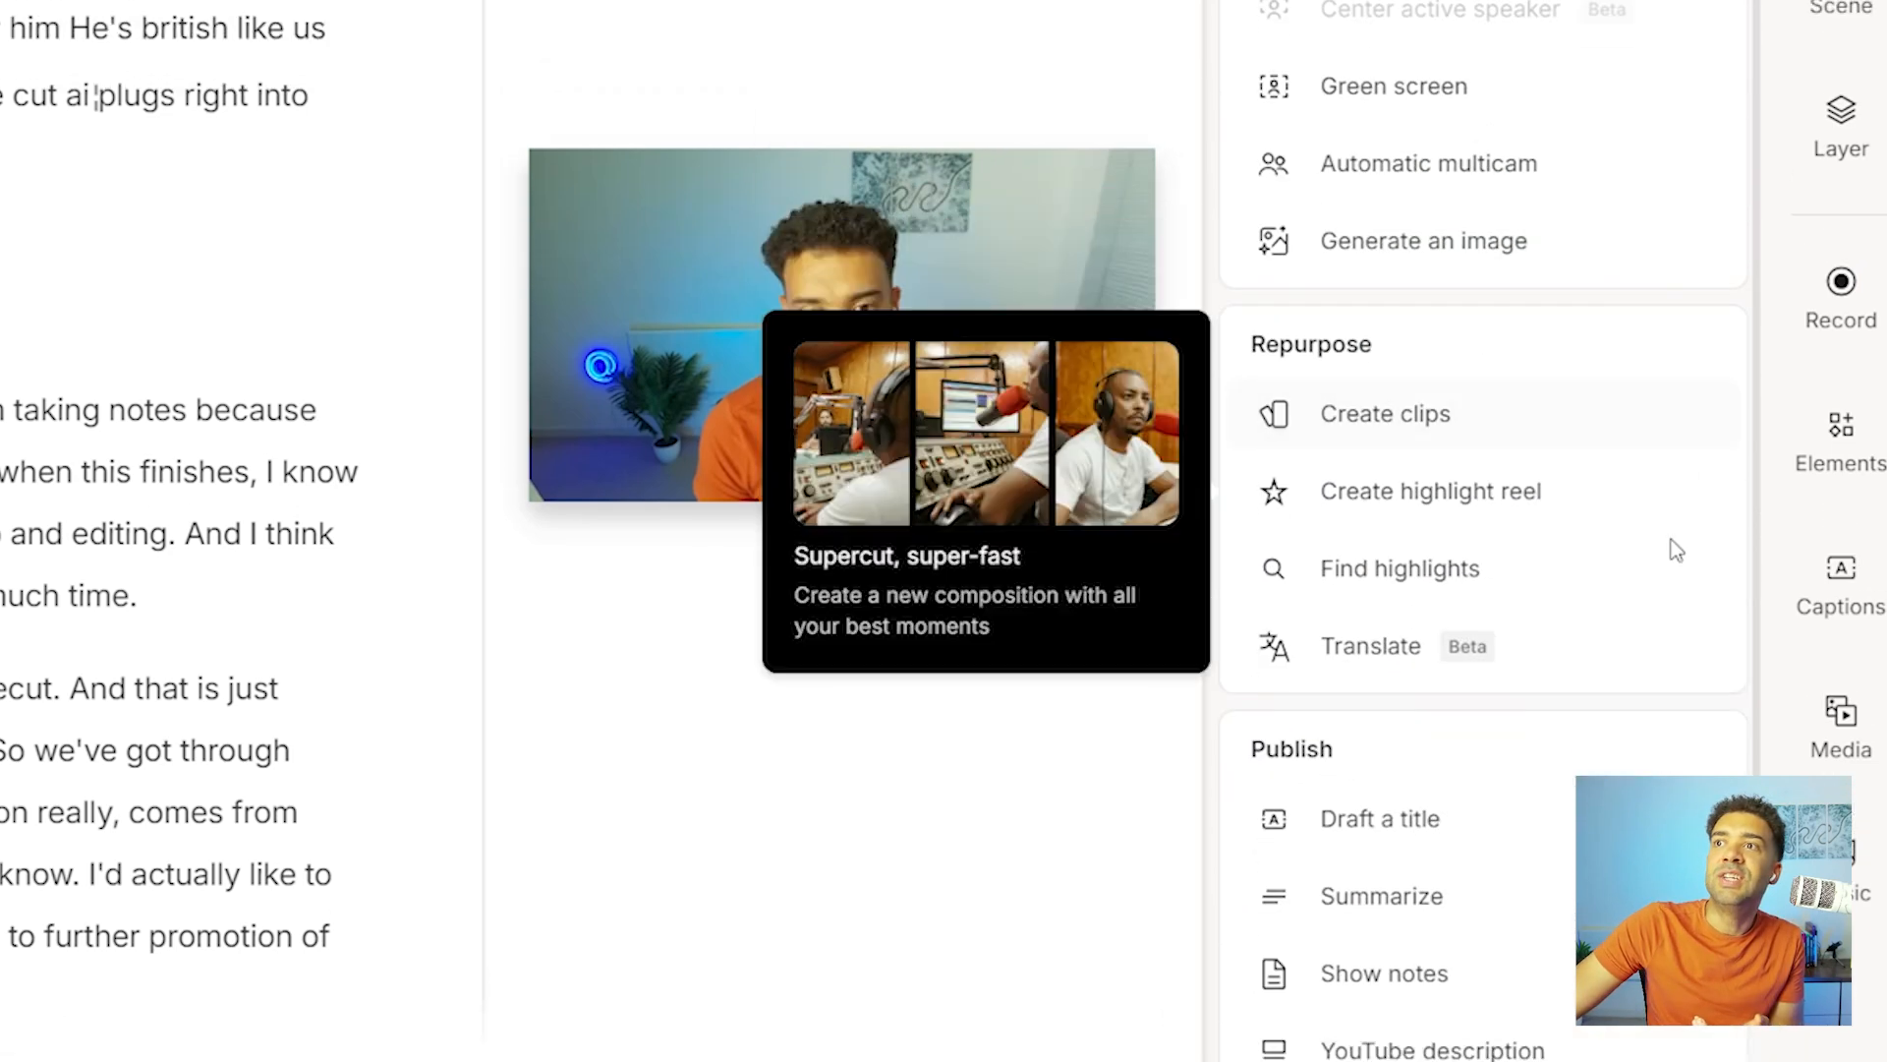
scroll(1673, 548, "down", 5)
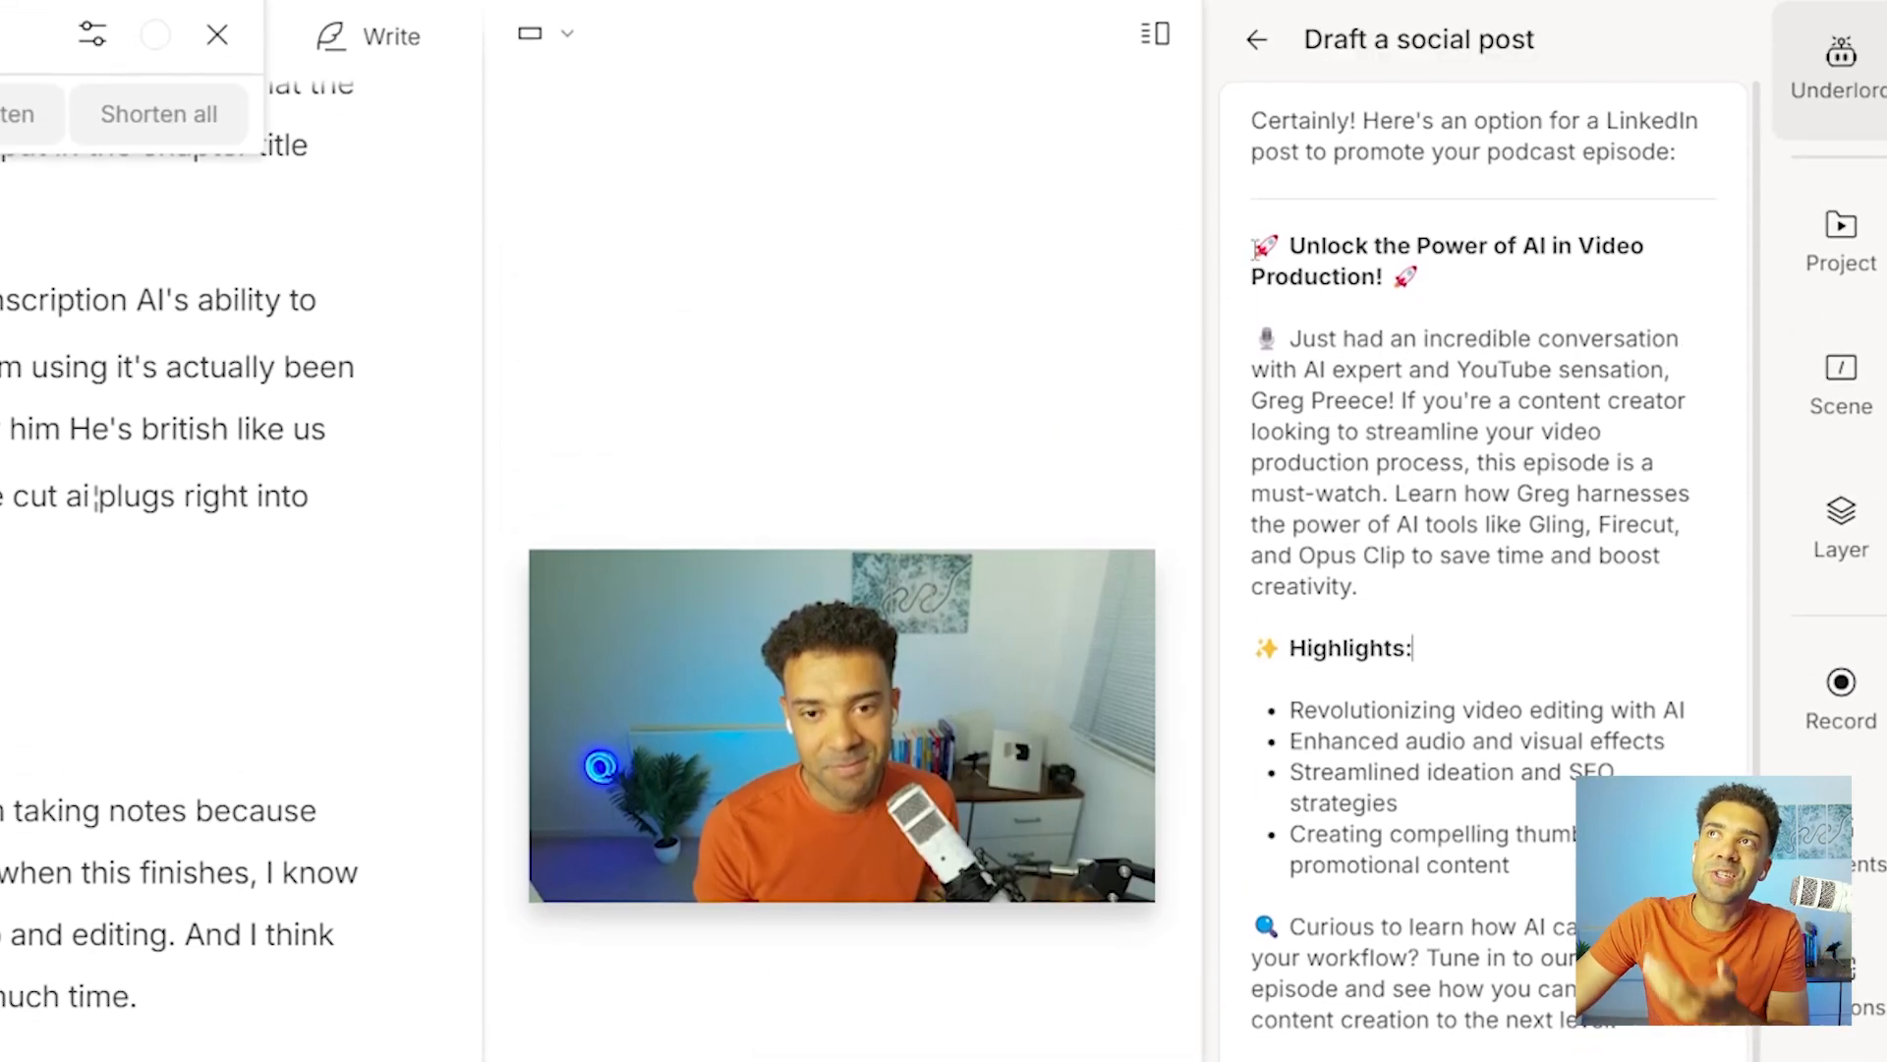
Draft a social post for the podcast conversation and review its text.
left_click_drag(1254, 246, 1612, 1061)
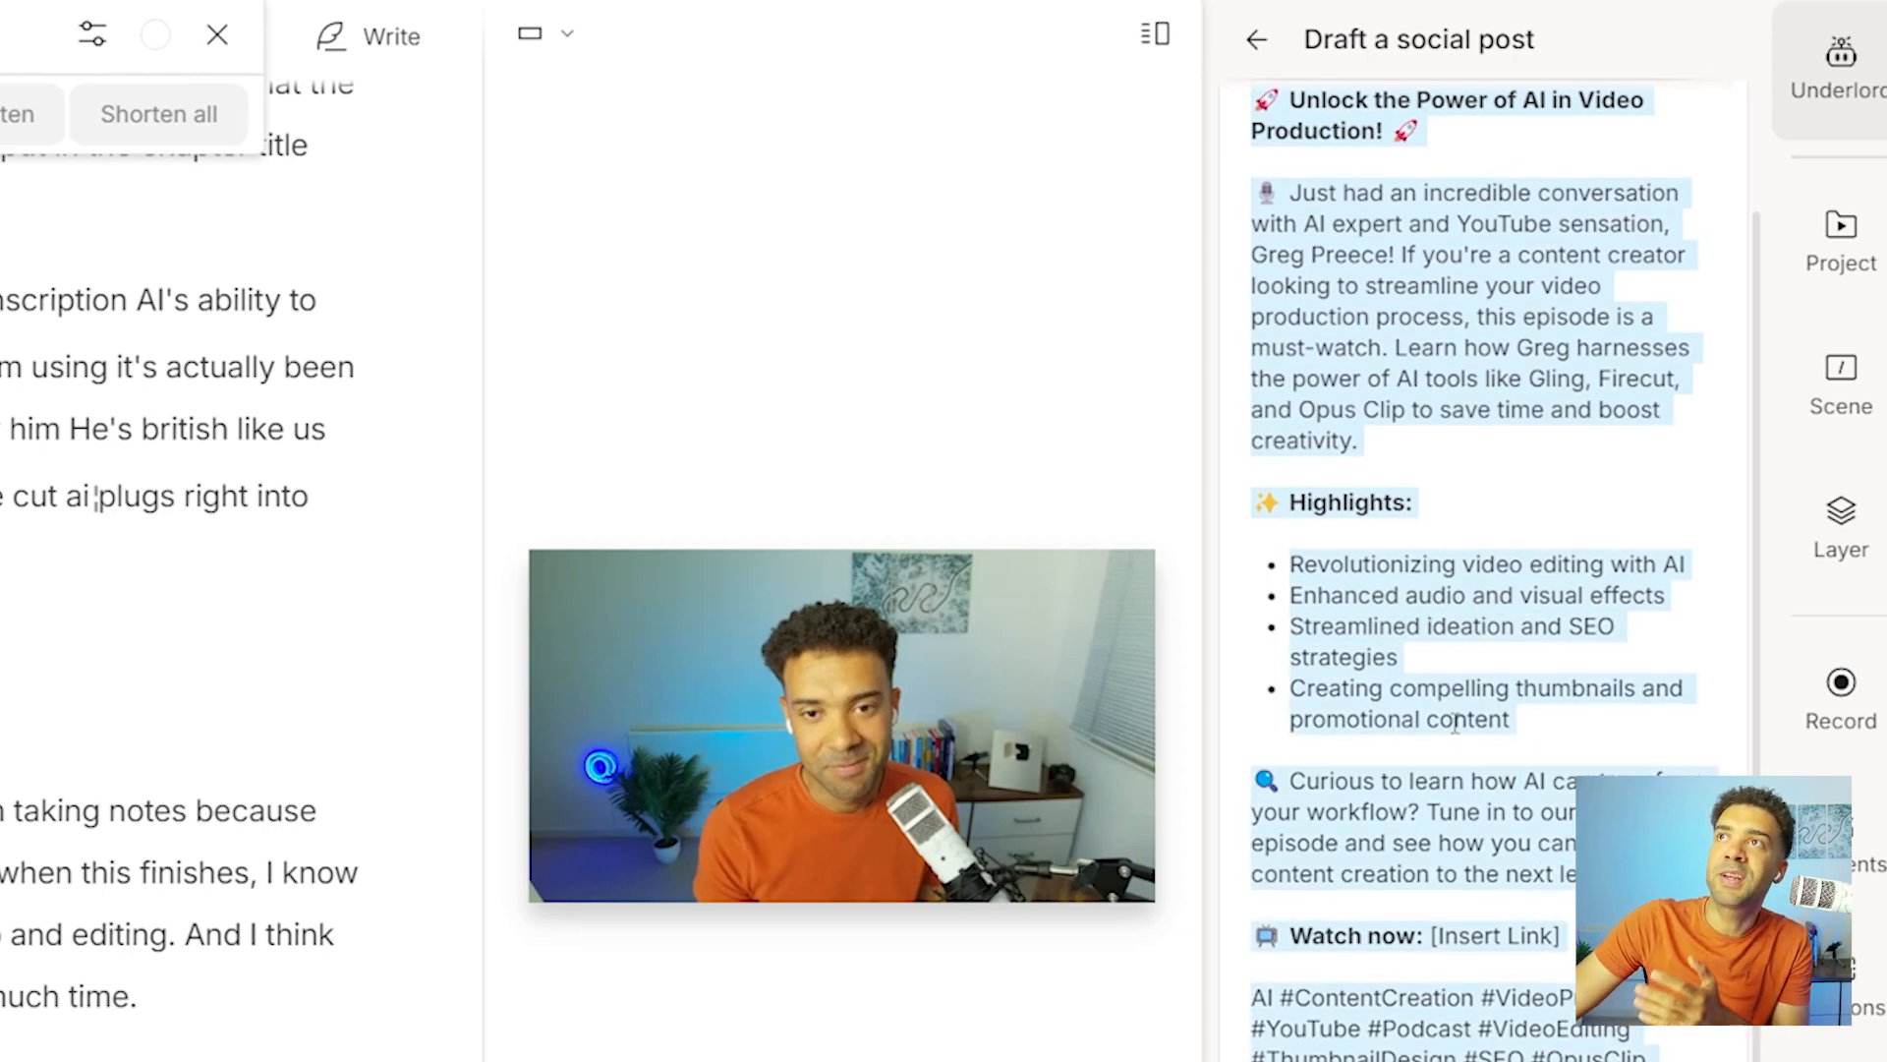
scroll(1455, 724, "up", 2)
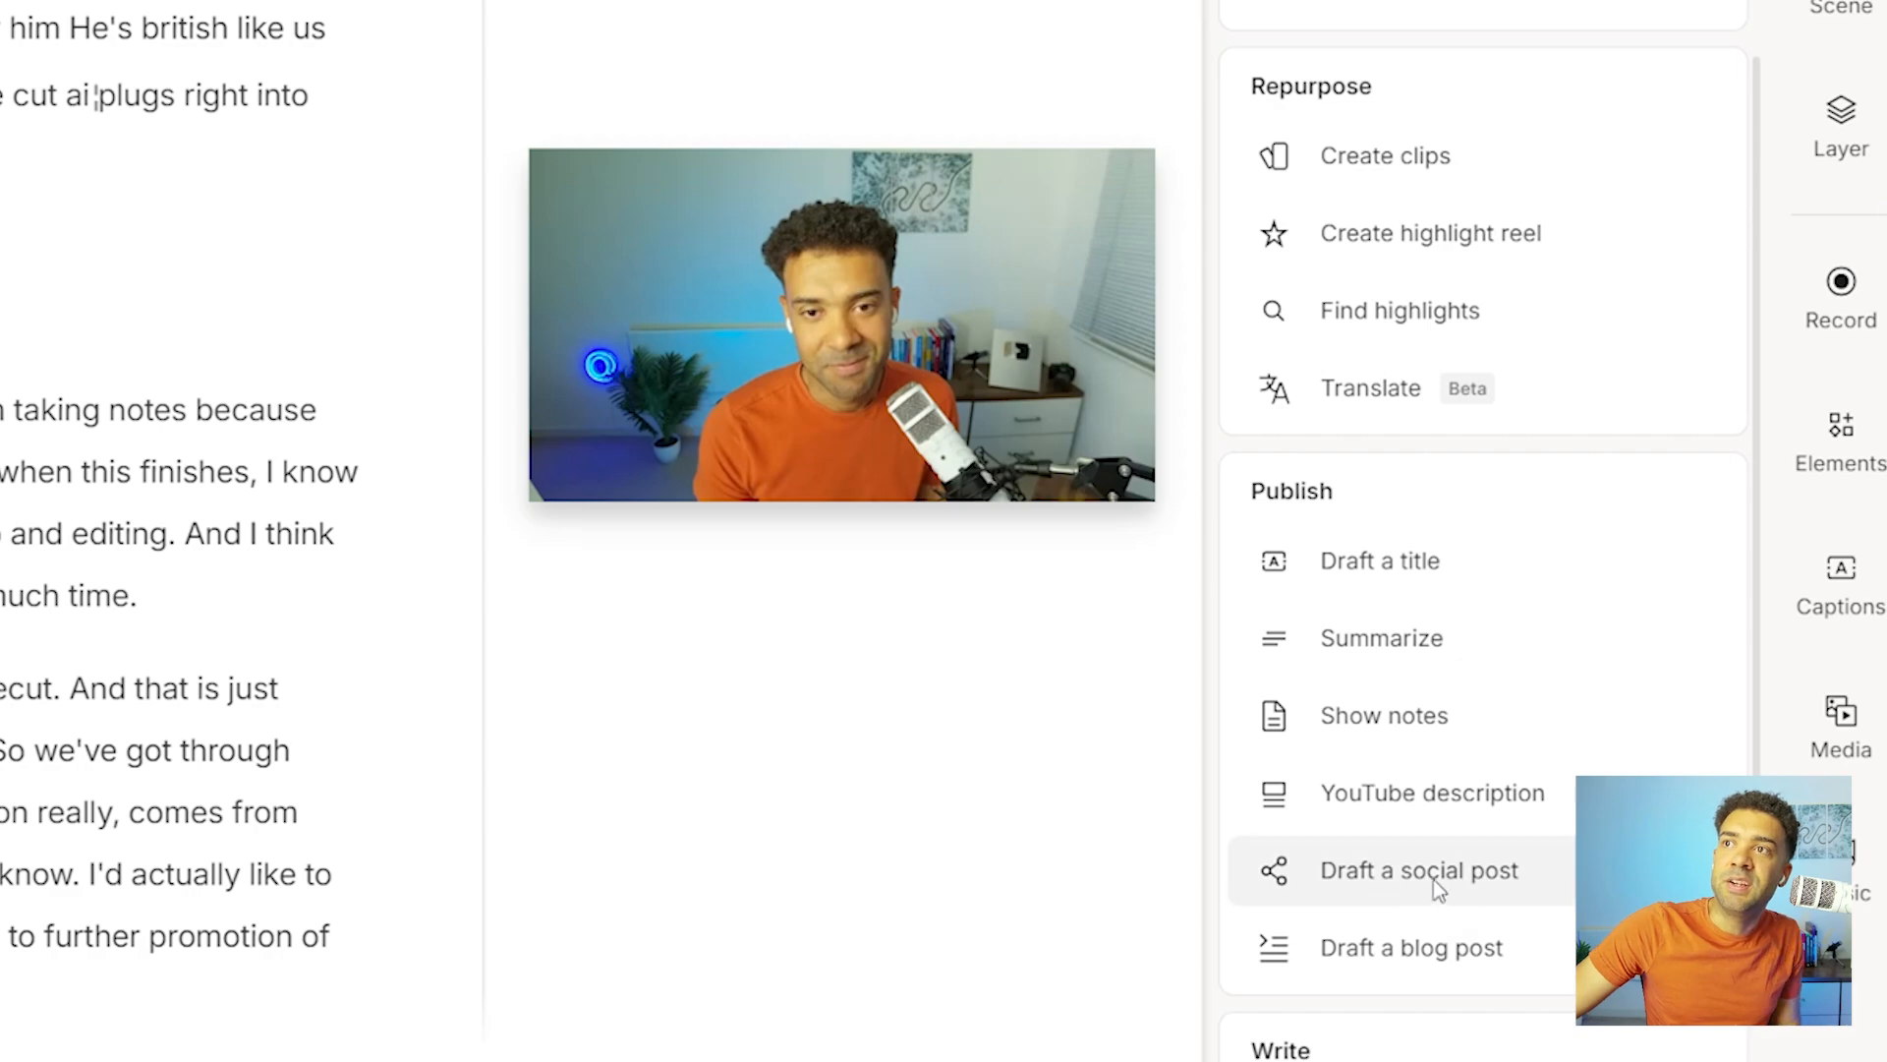
Switch to YouTube and look over the Creator Magic Podcast channel's videos.
mouse_move(1491, 895)
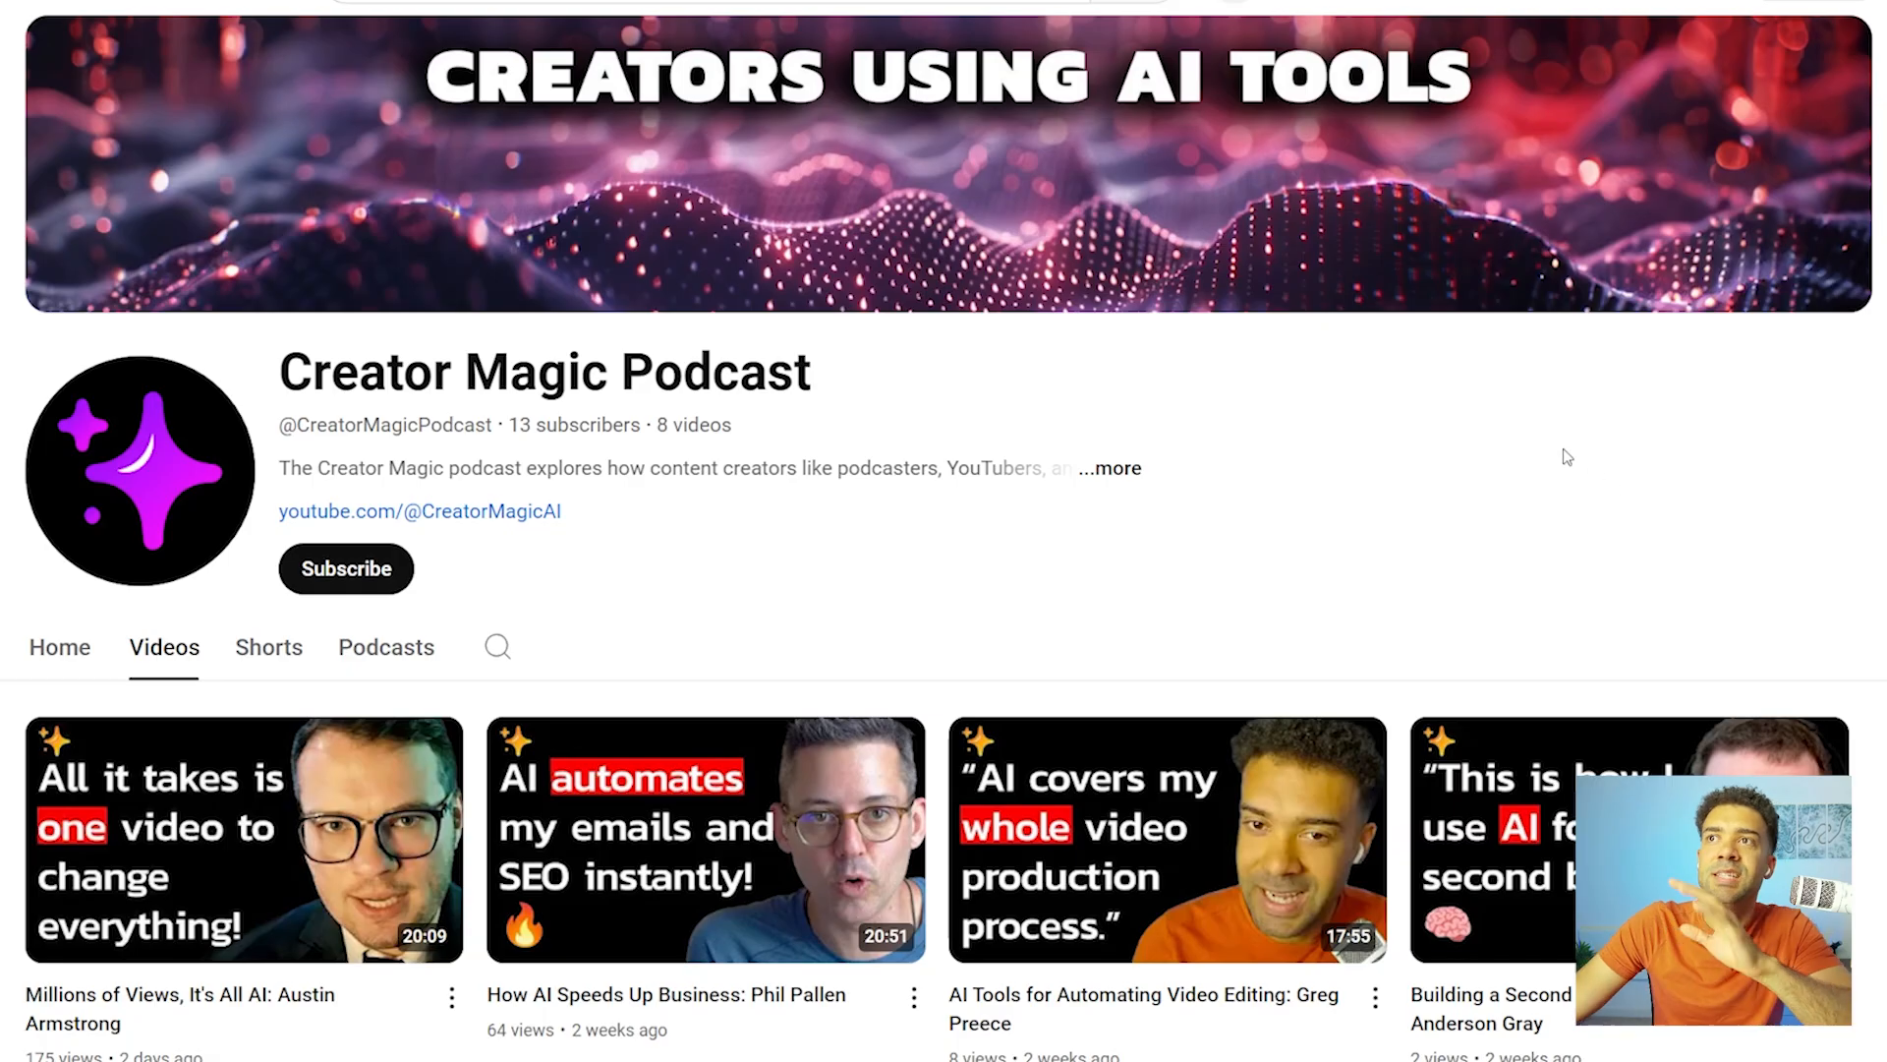
scroll(1453, 452, "down", 1)
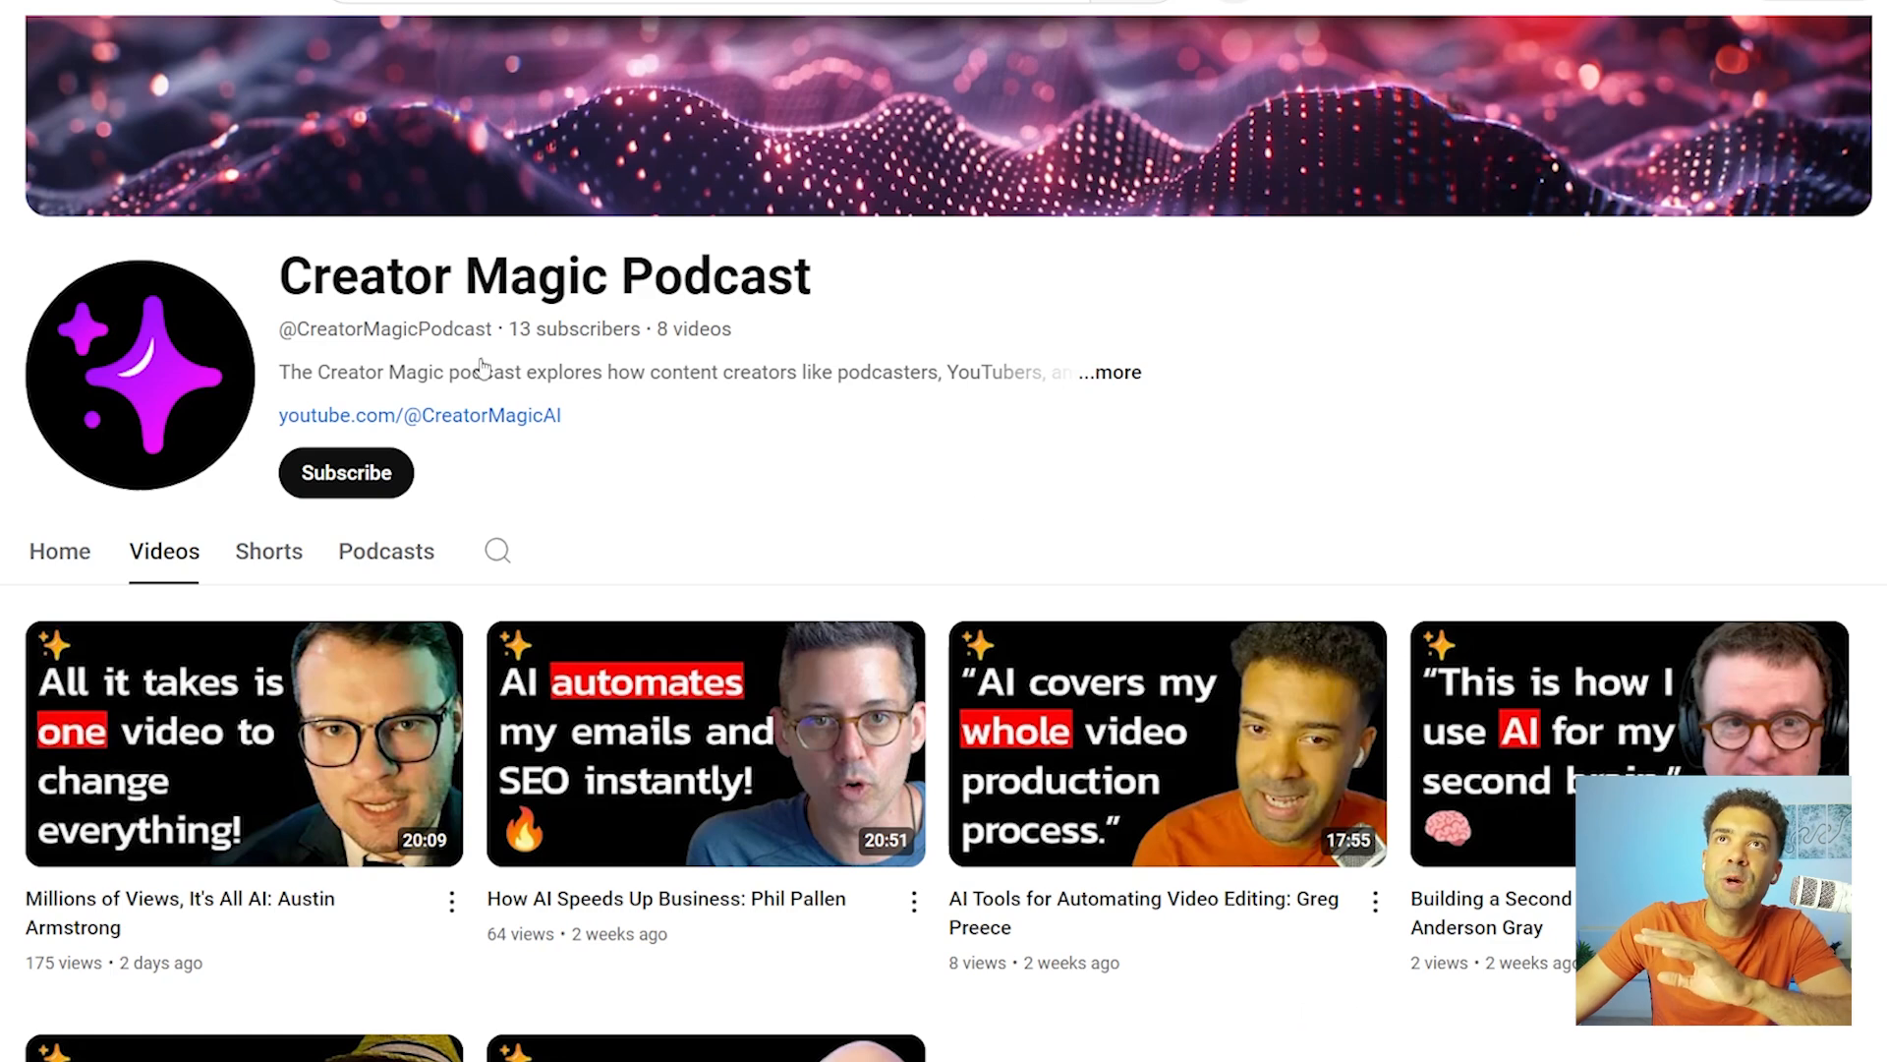
left_click_drag(297, 274, 851, 282)
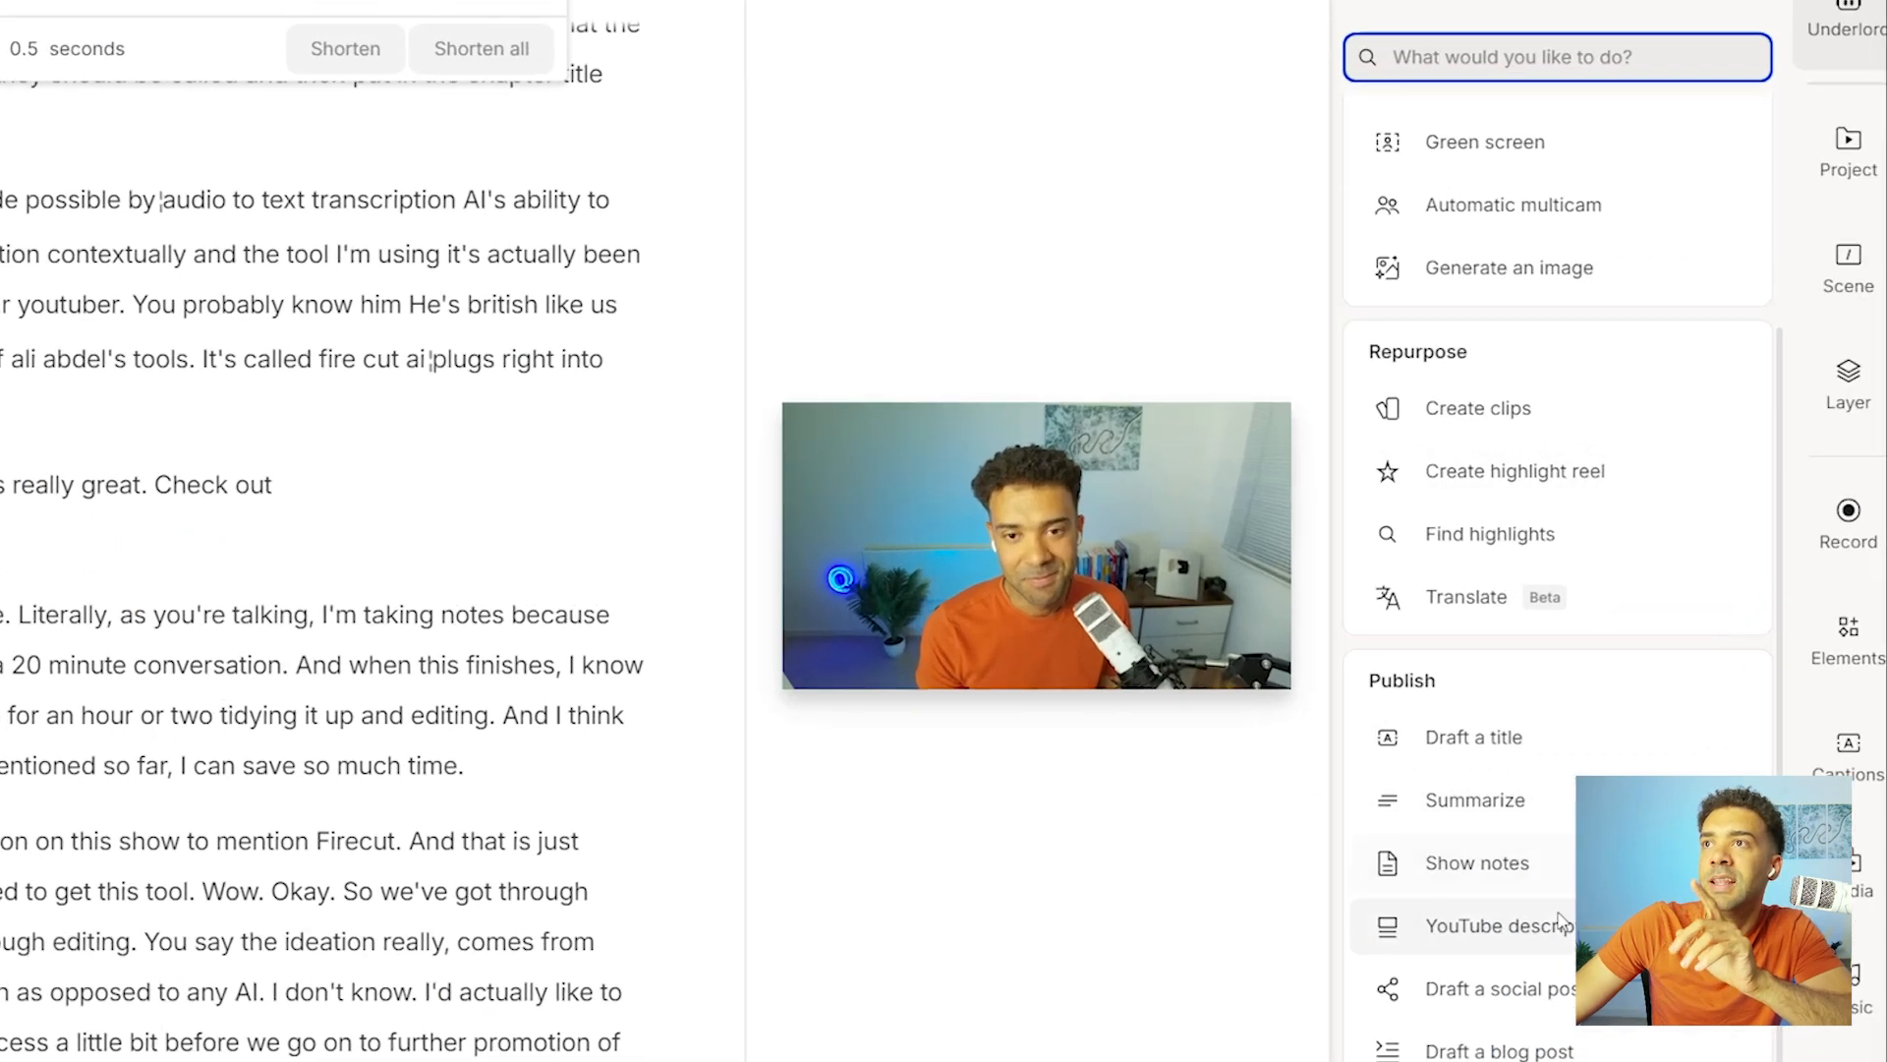
Generate title suggestions for the podcast conversation and highlight the whole suggested list.
mouse_move(1651, 683)
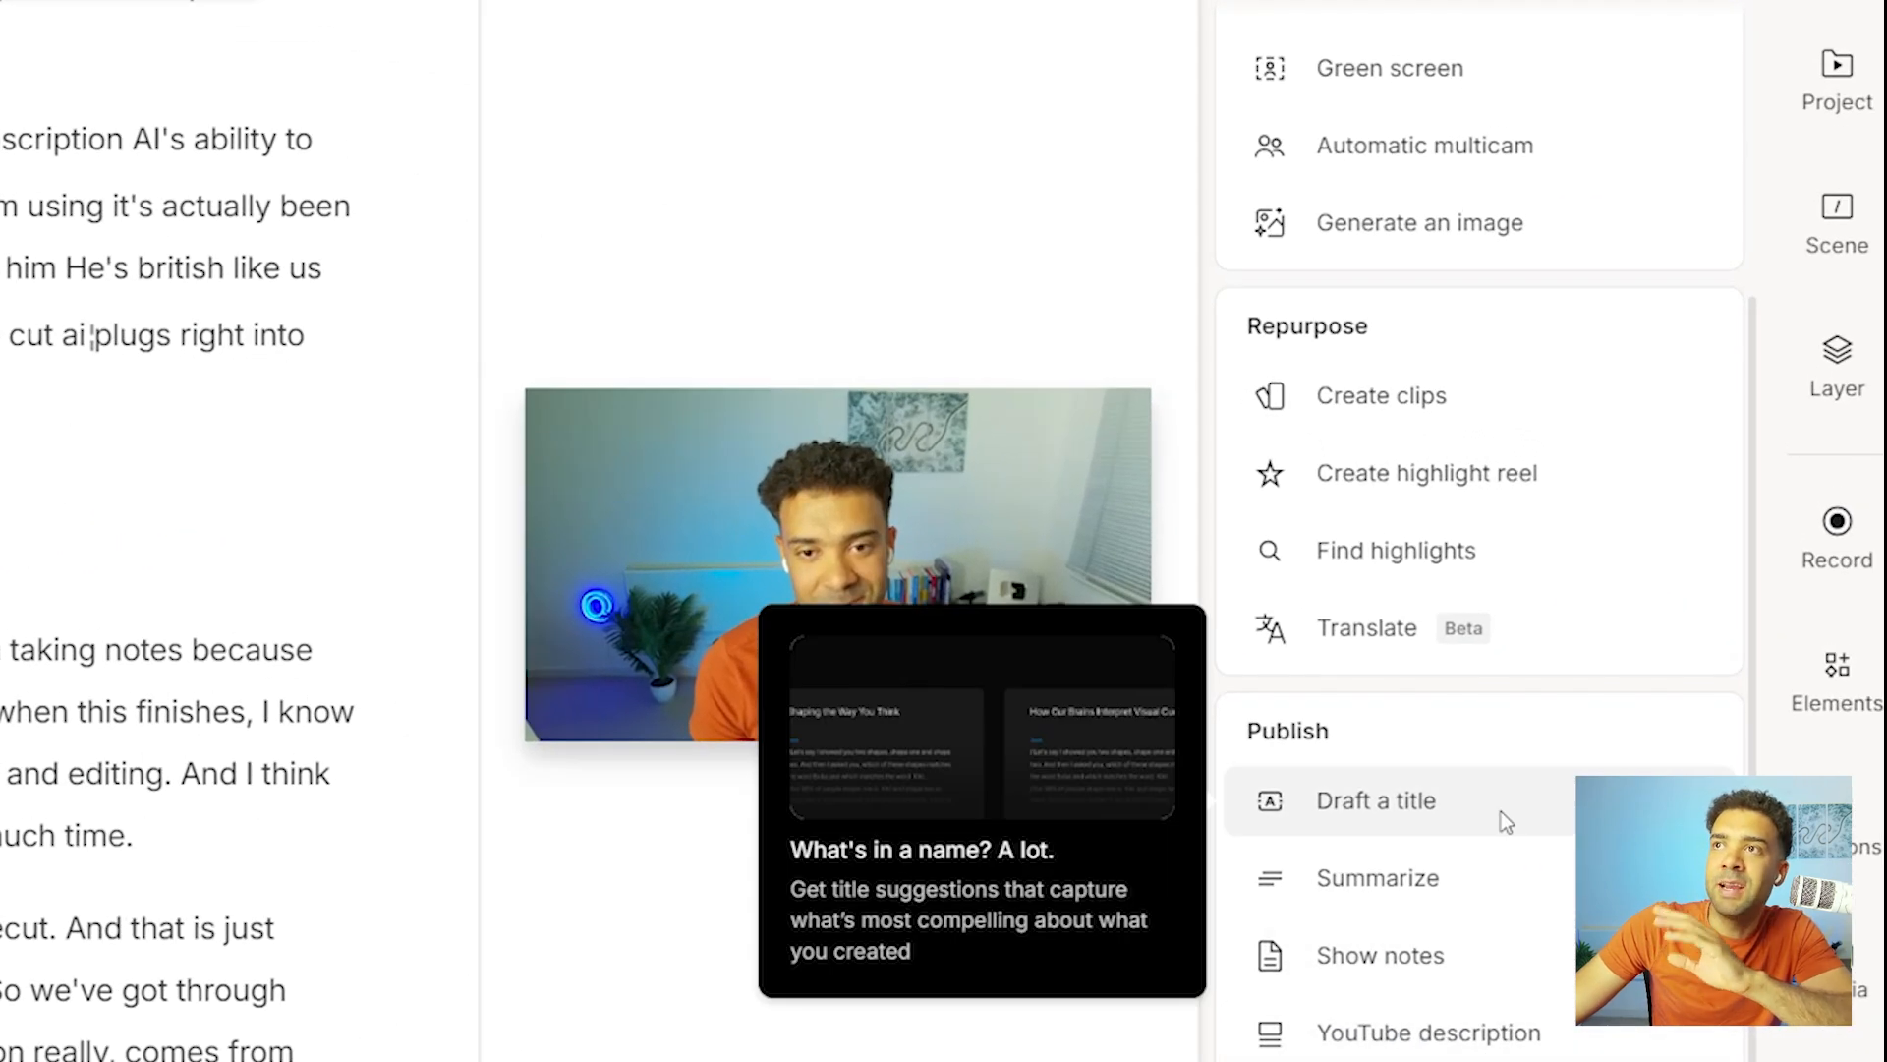
left_click(1501, 811)
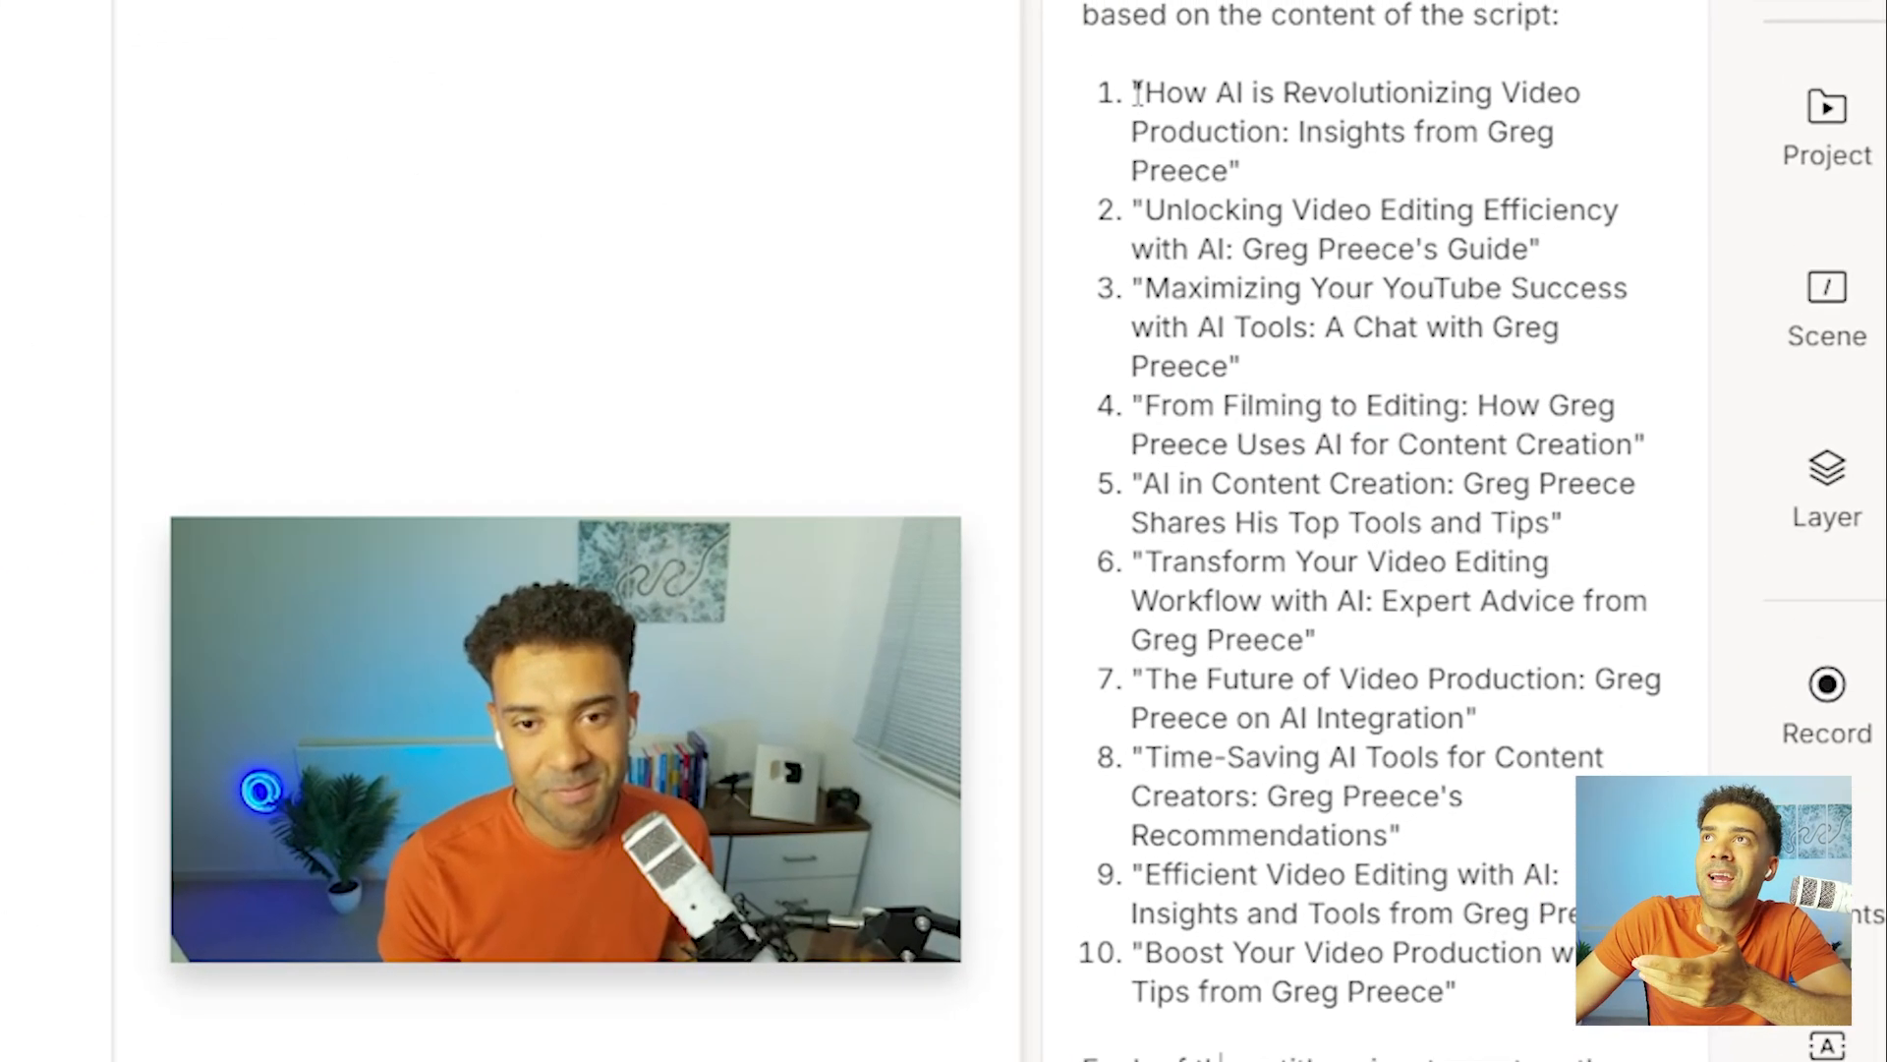
left_click_drag(1132, 92, 1553, 996)
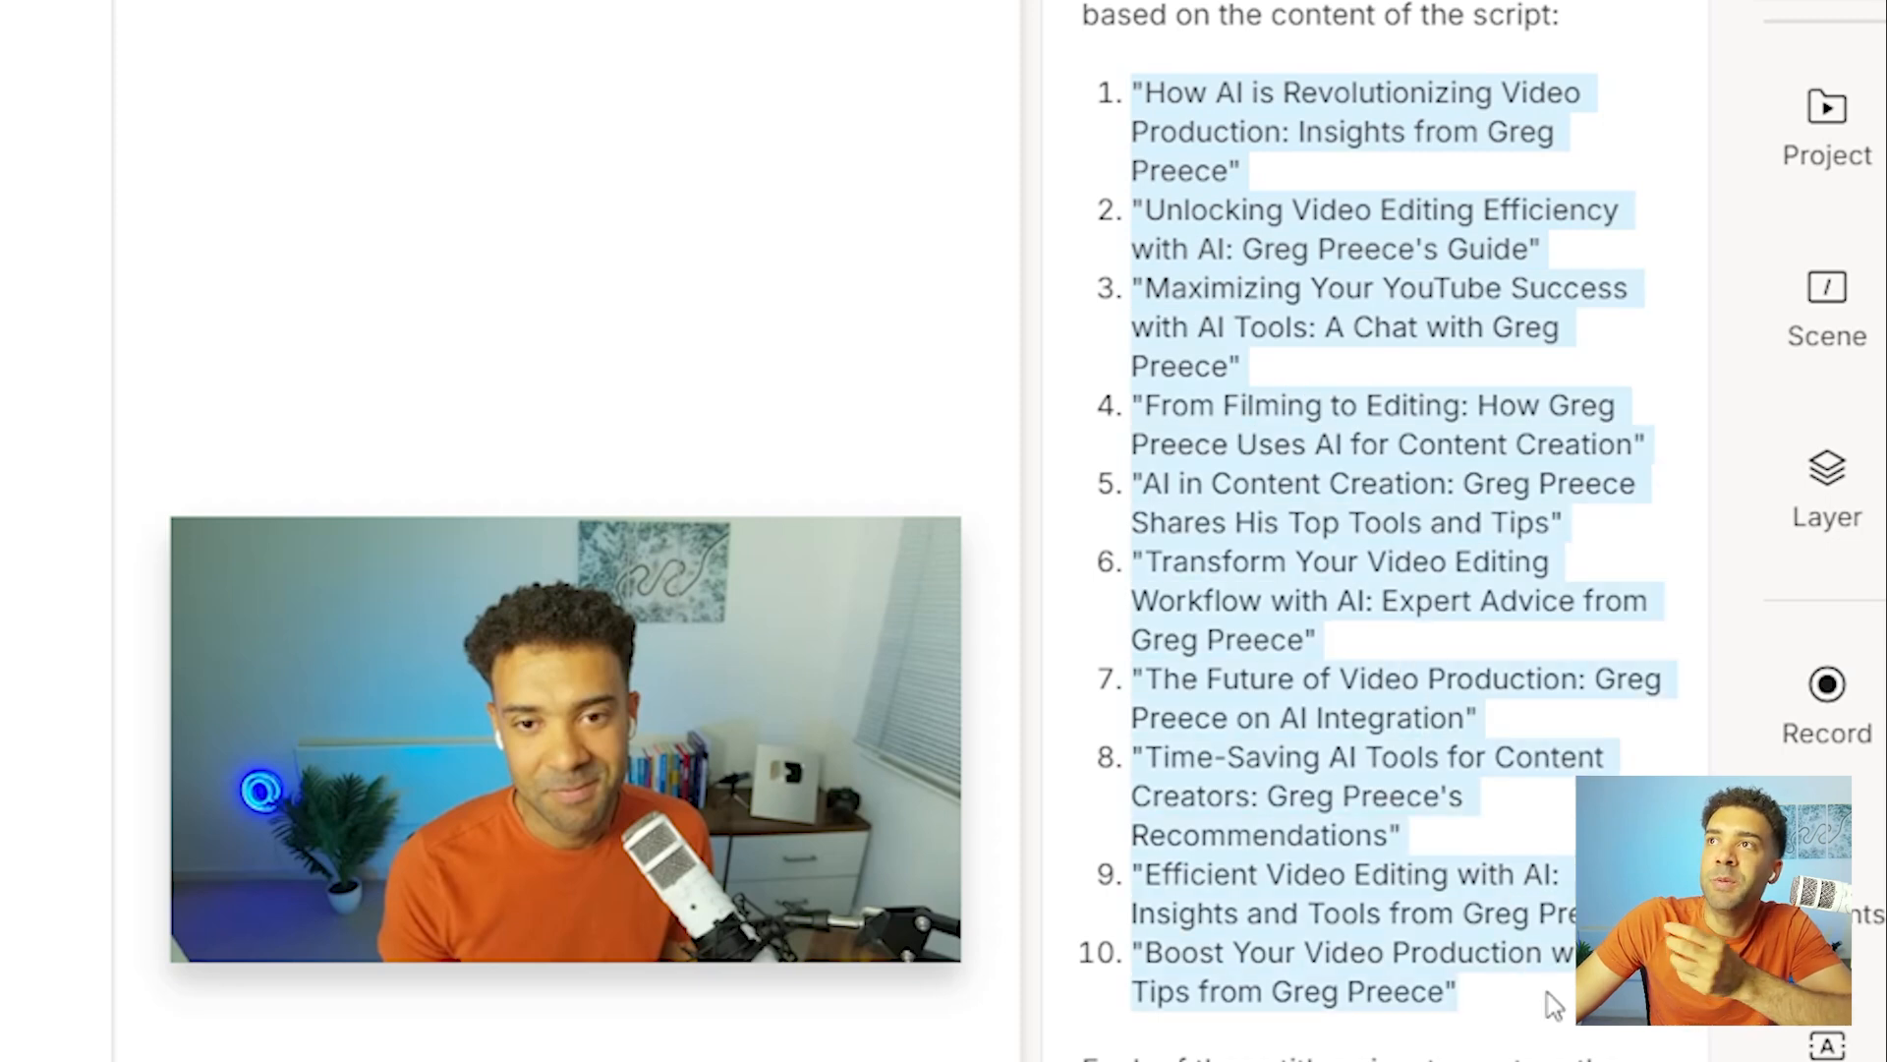
Compare individual title suggestions, highlighting the tenth, sixth, first, fourth, seventh and ninth in turn.
left_click_drag(1135, 953, 1457, 993)
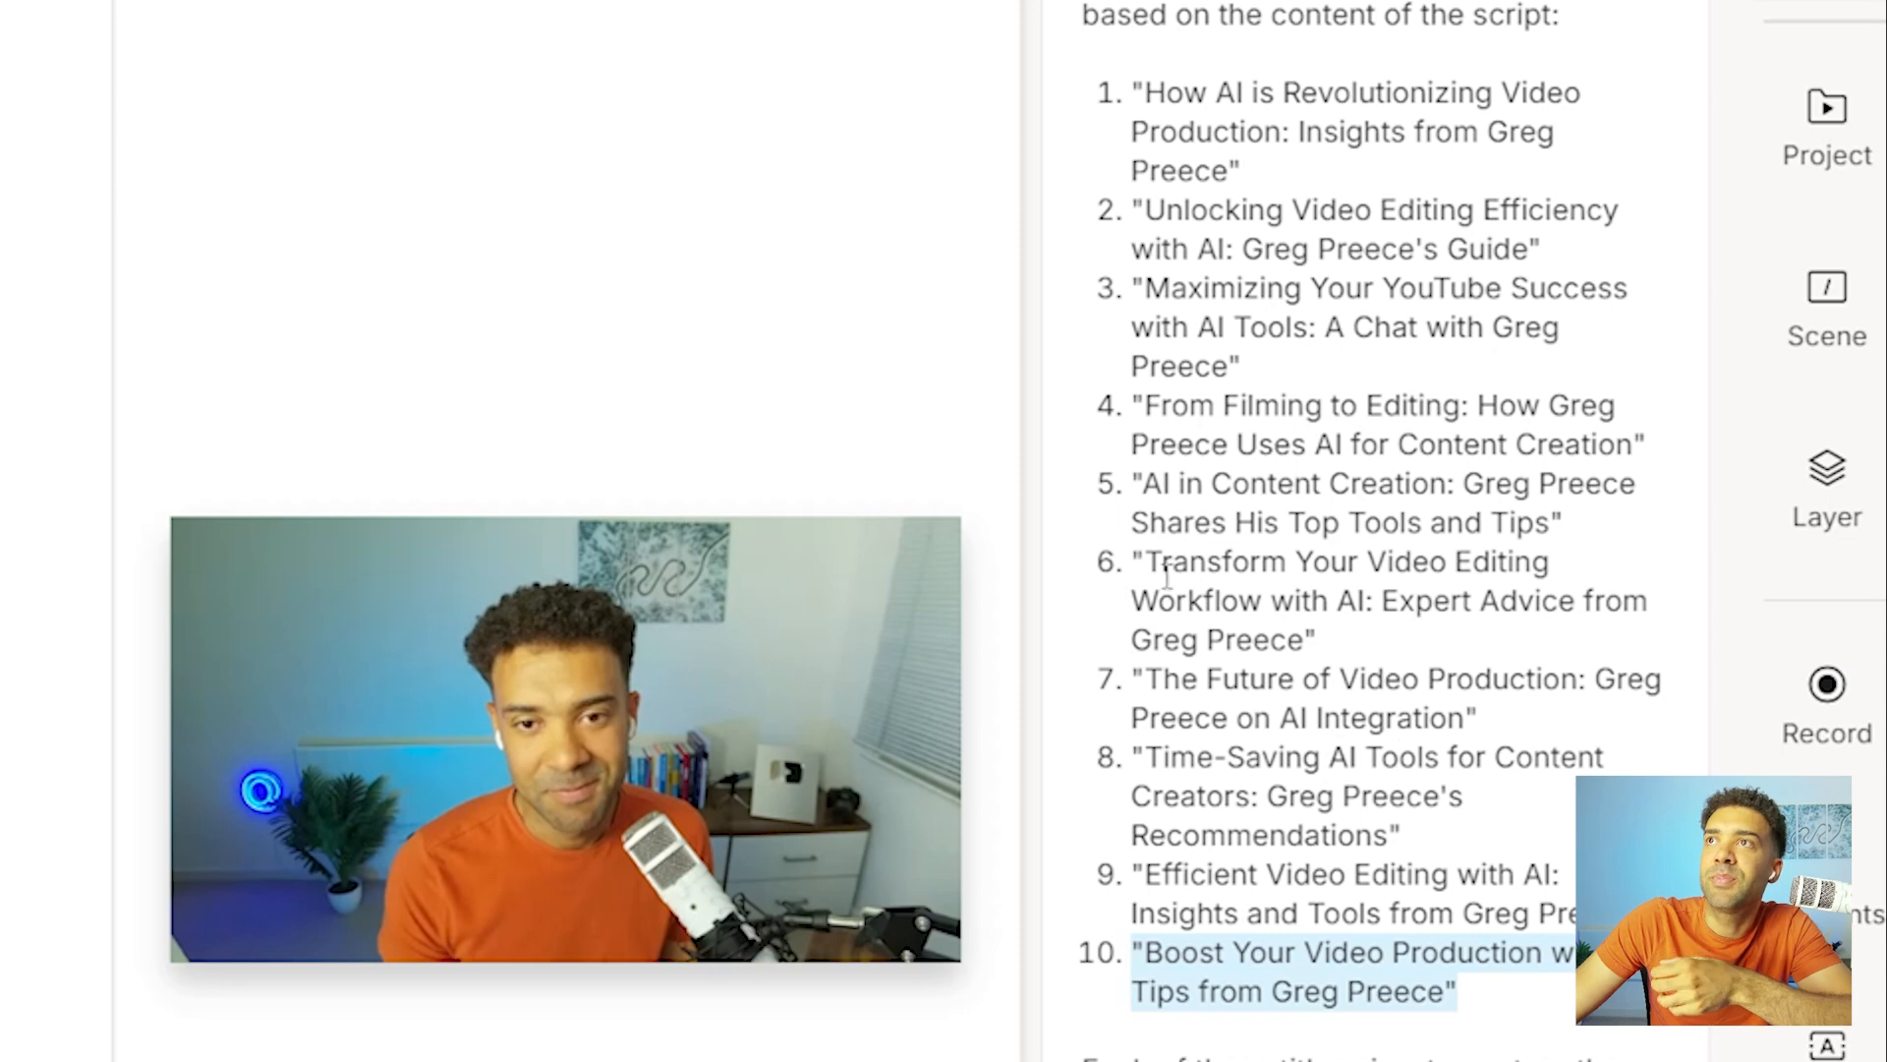
left_click_drag(1140, 560, 1529, 663)
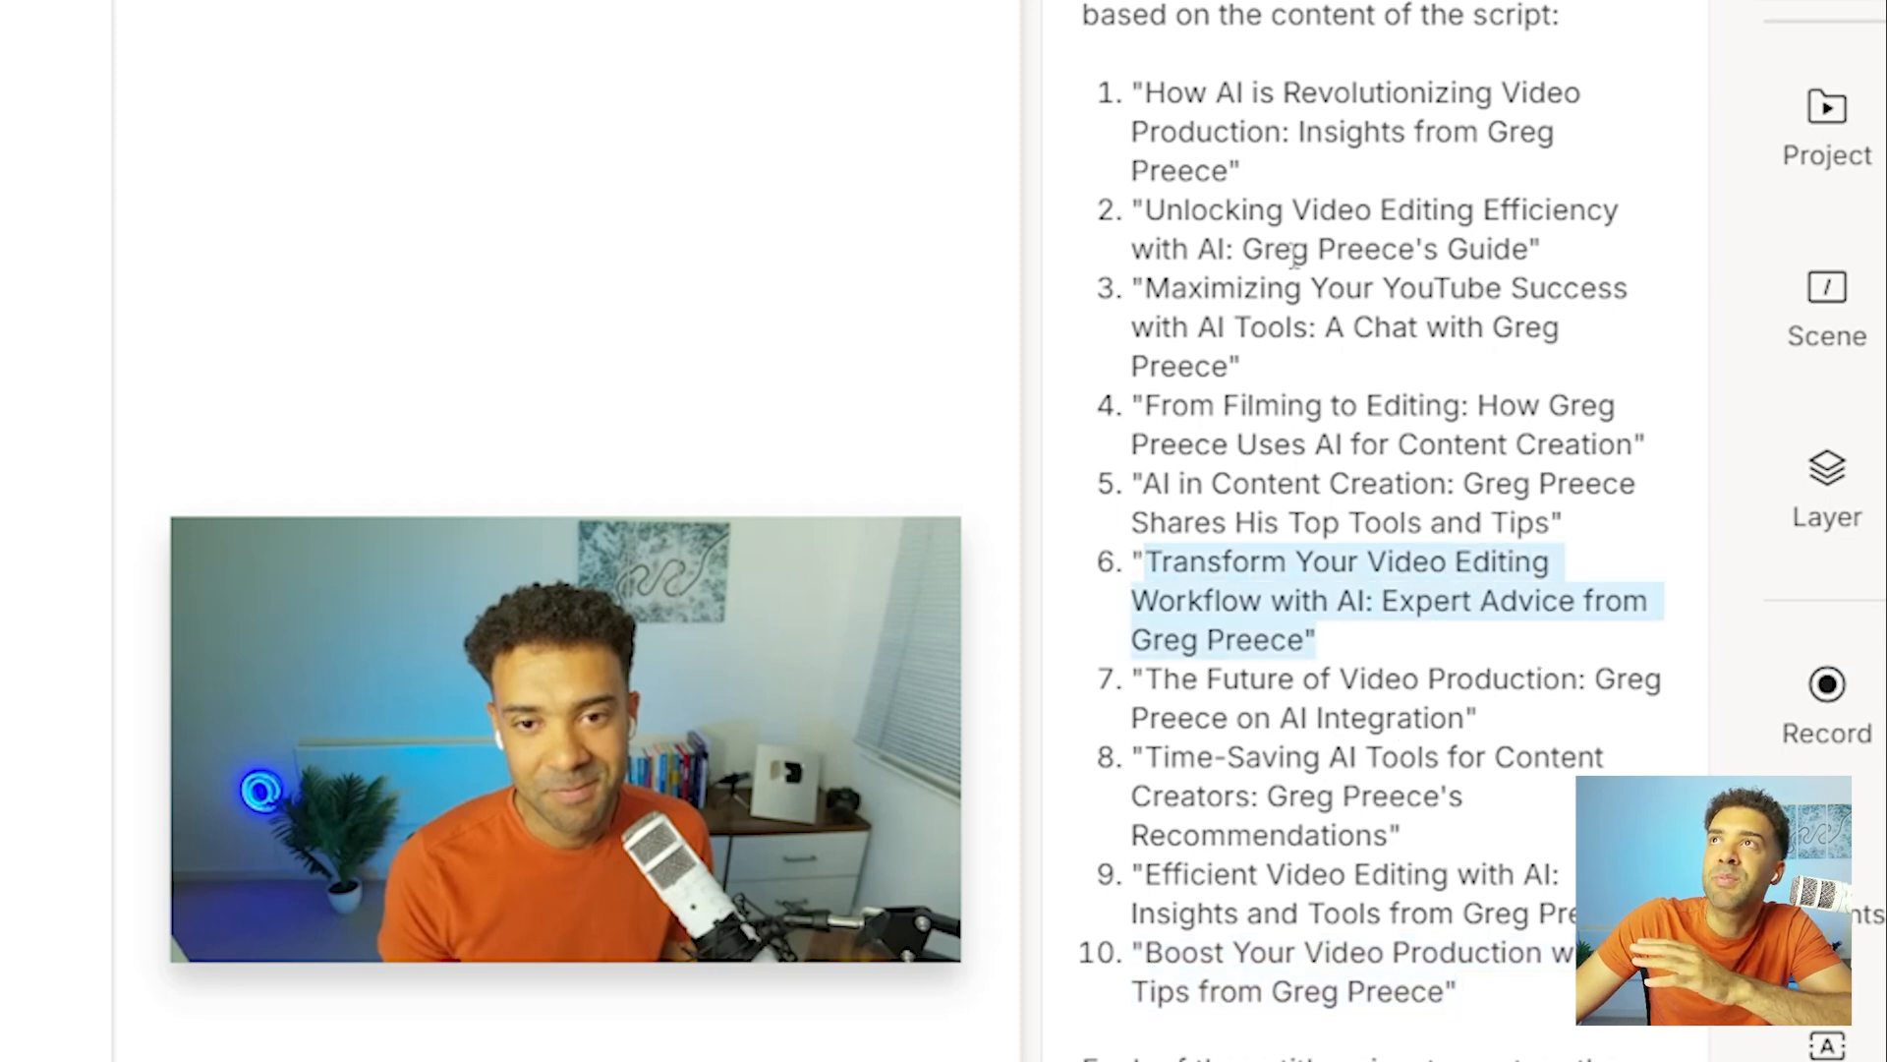
left_click_drag(1143, 92, 1288, 184)
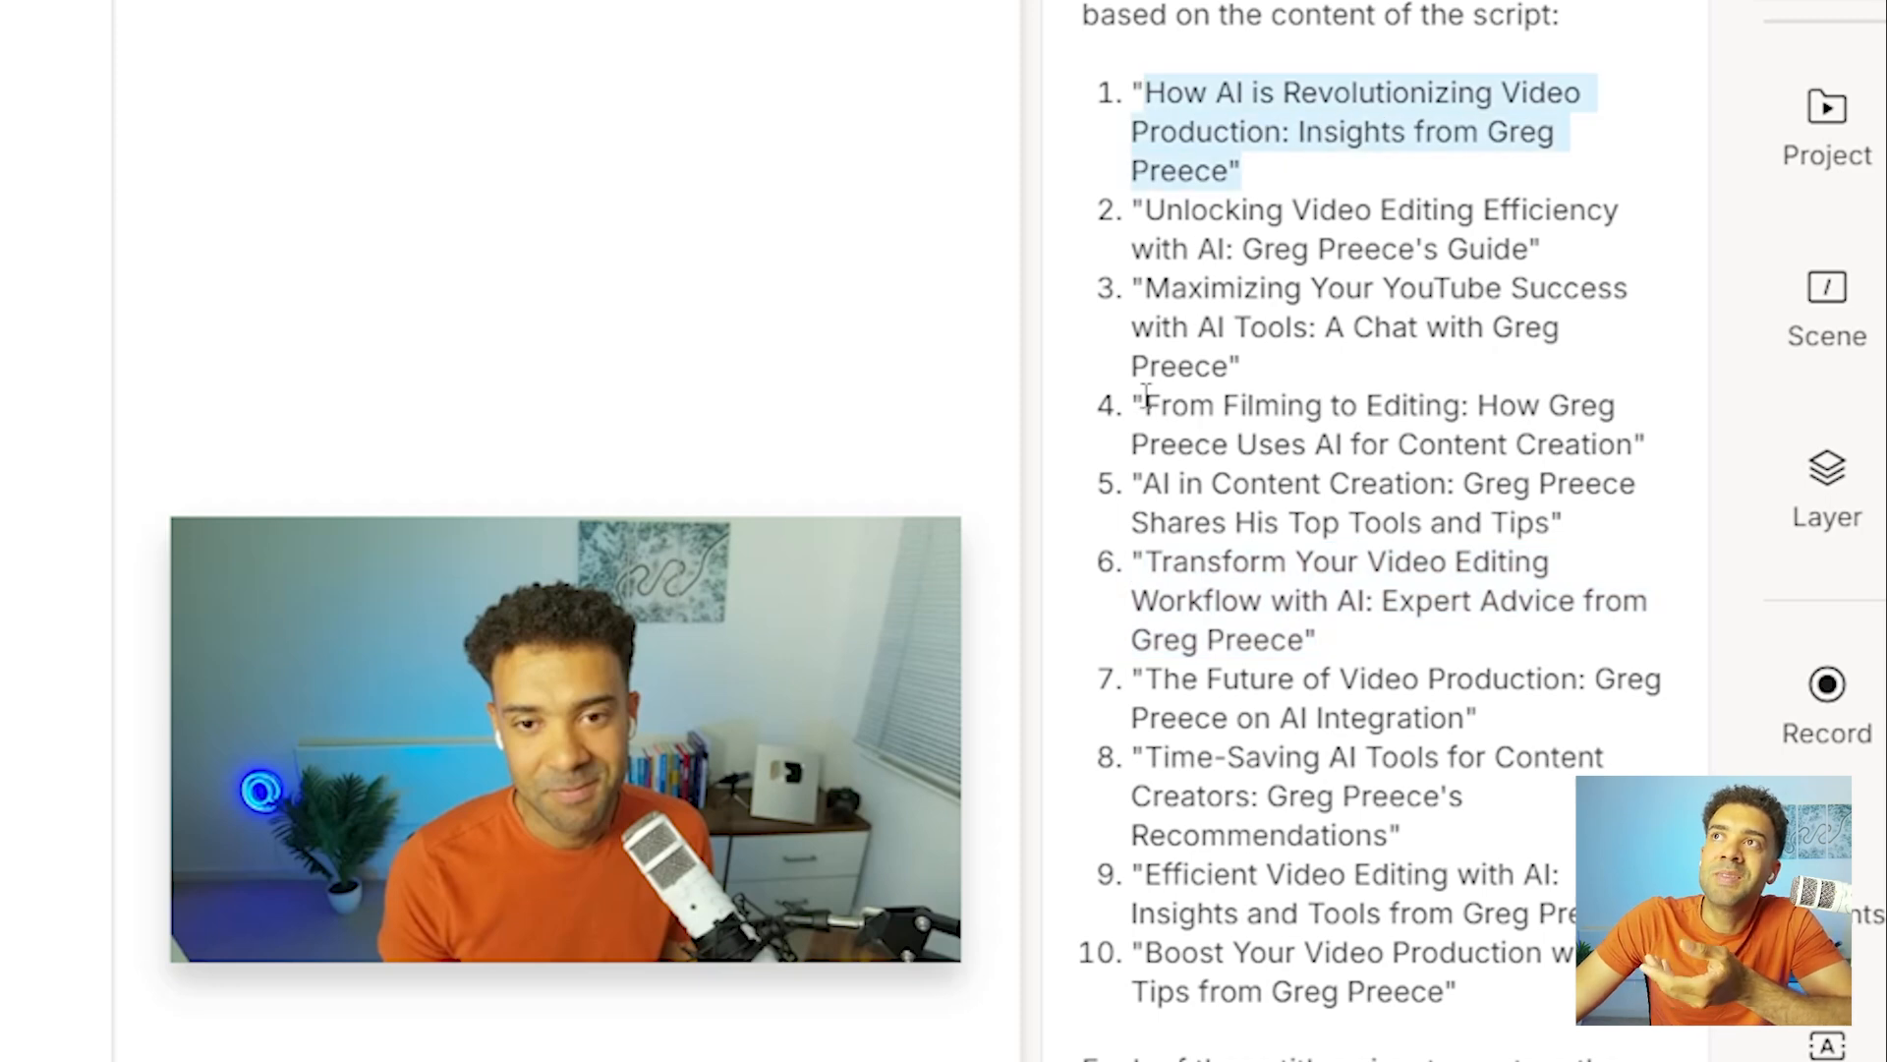
left_click_drag(1146, 403, 1659, 462)
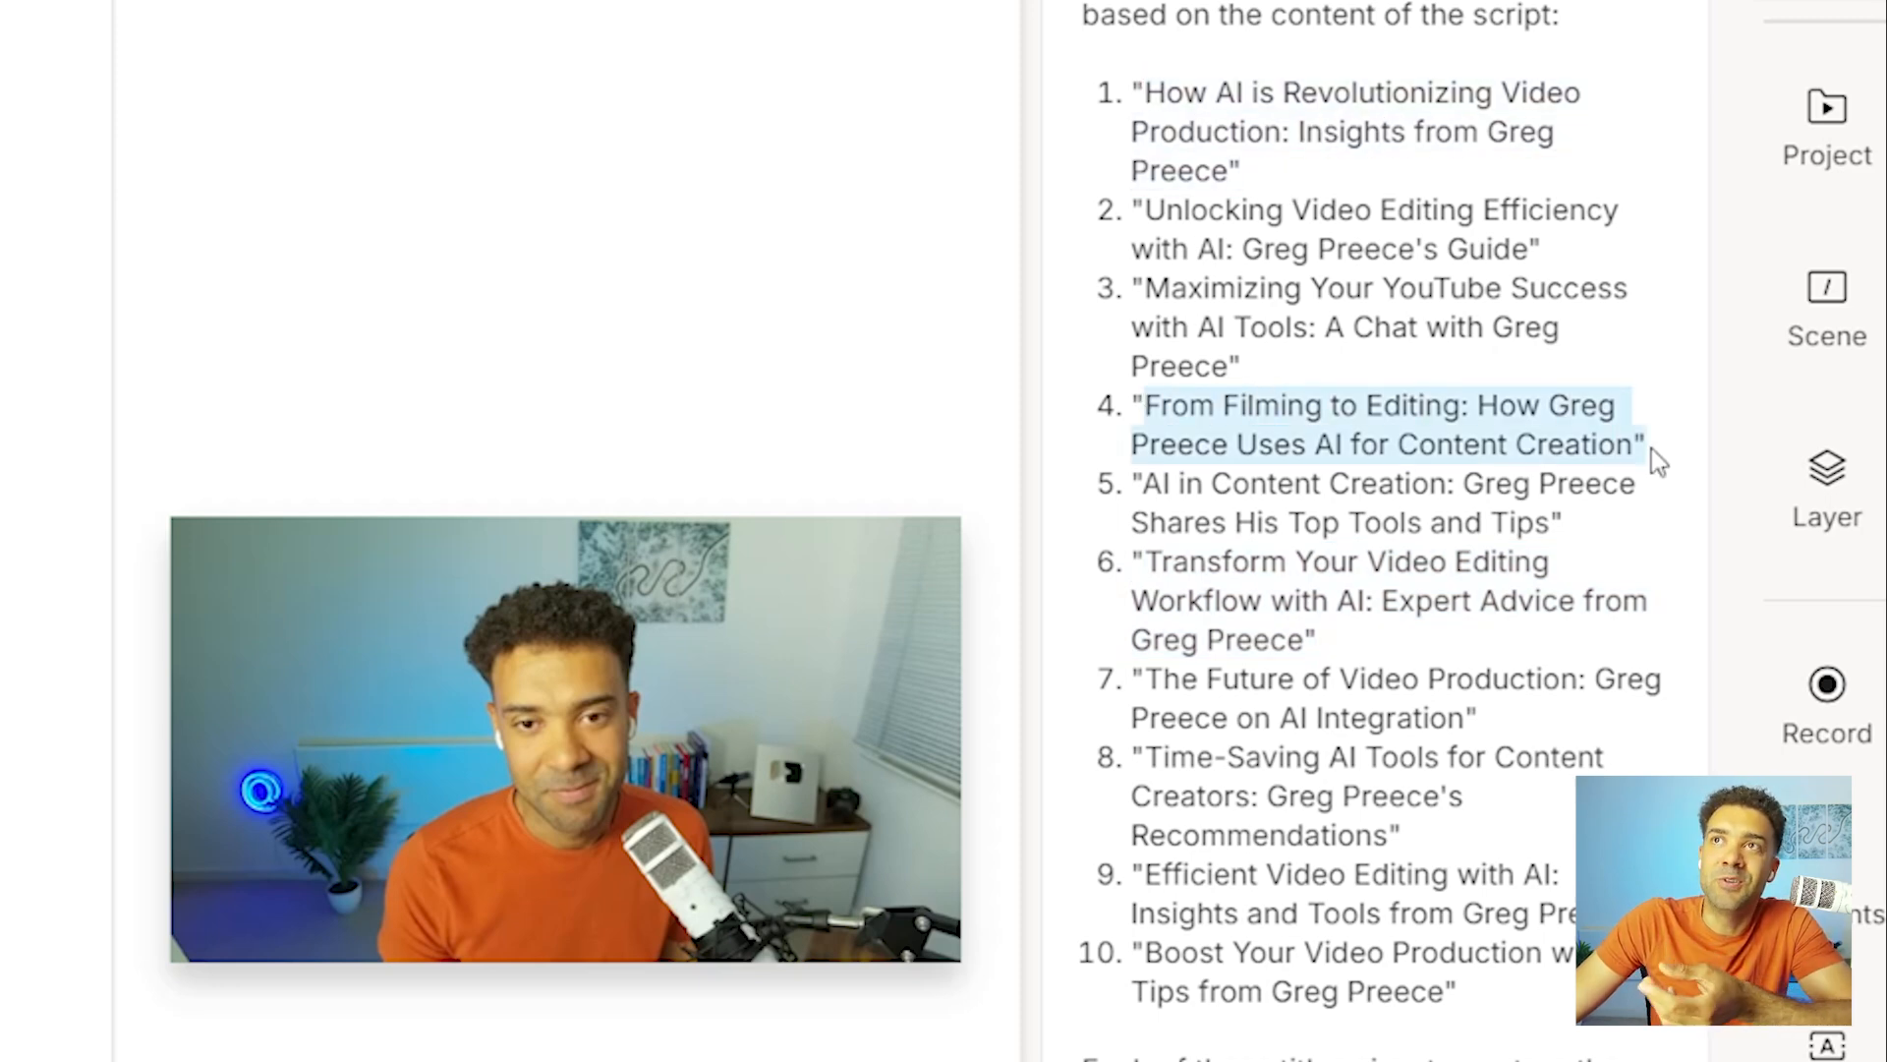
left_click_drag(1146, 678, 1424, 717)
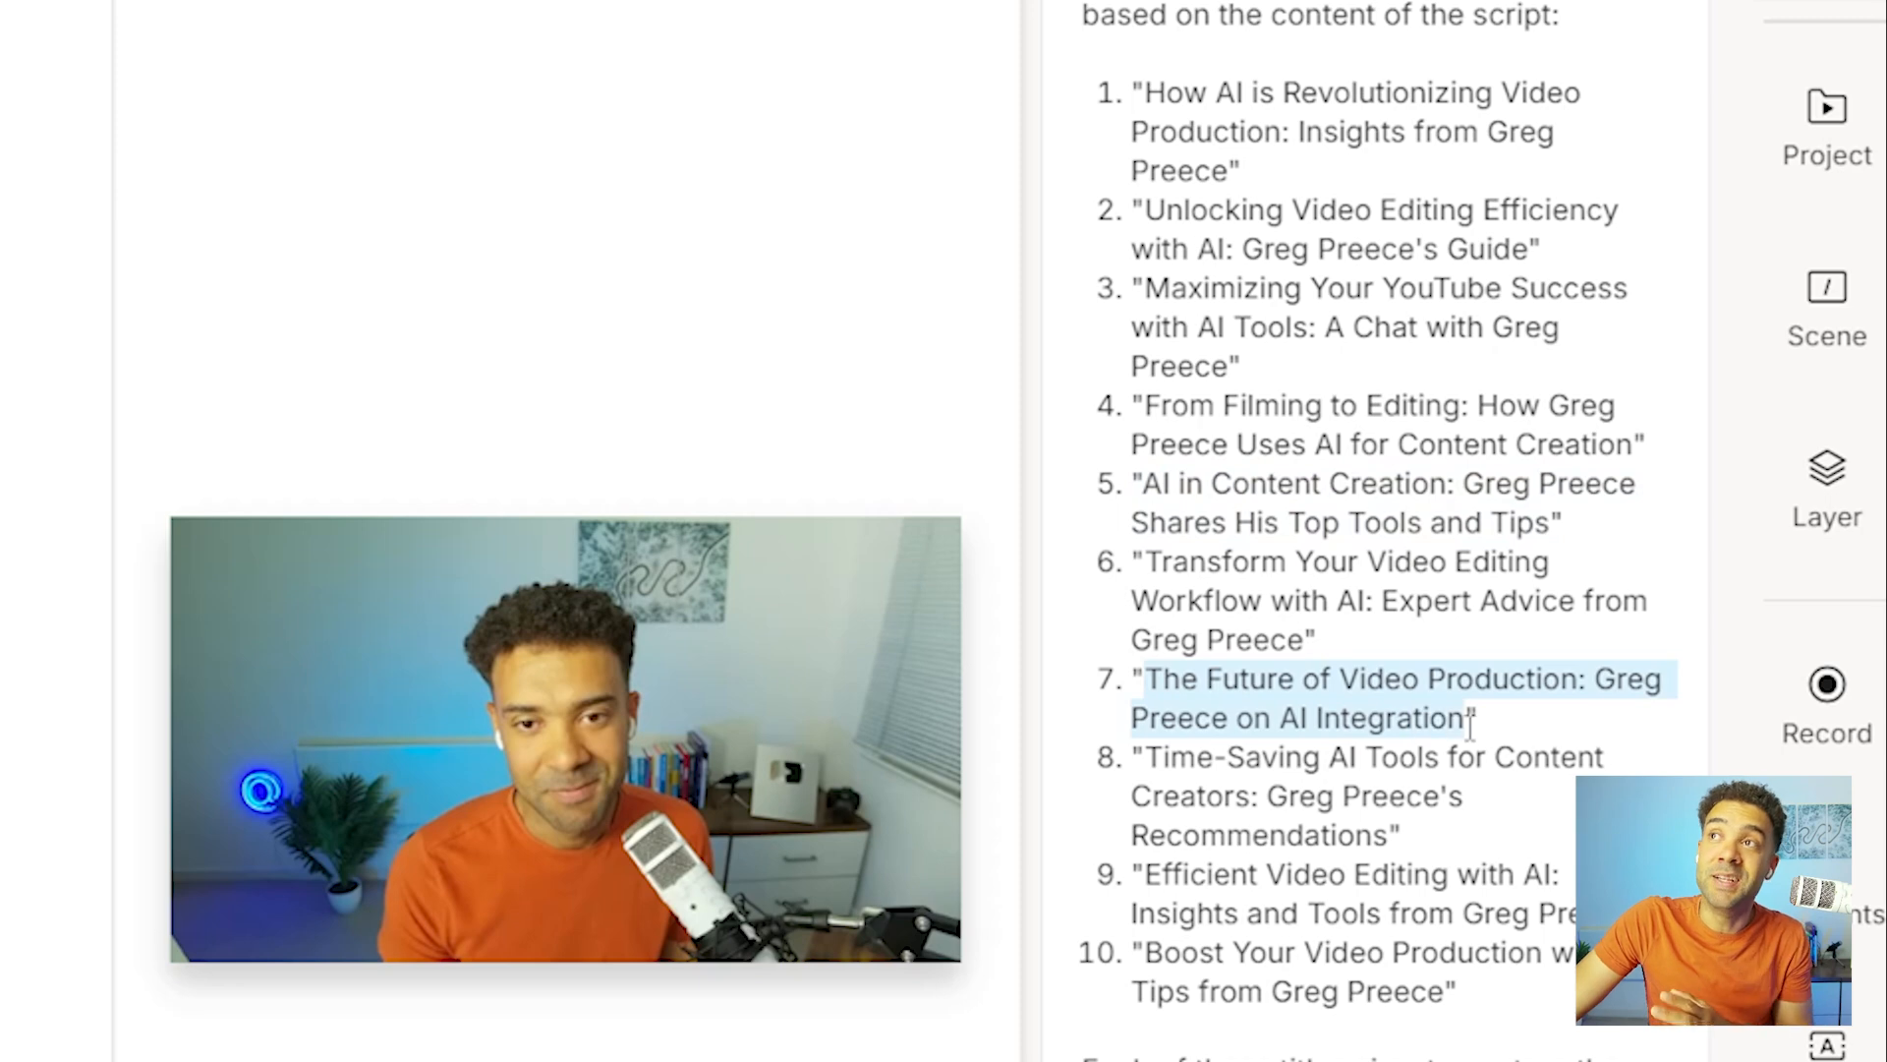
left_click_drag(1146, 874, 1573, 914)
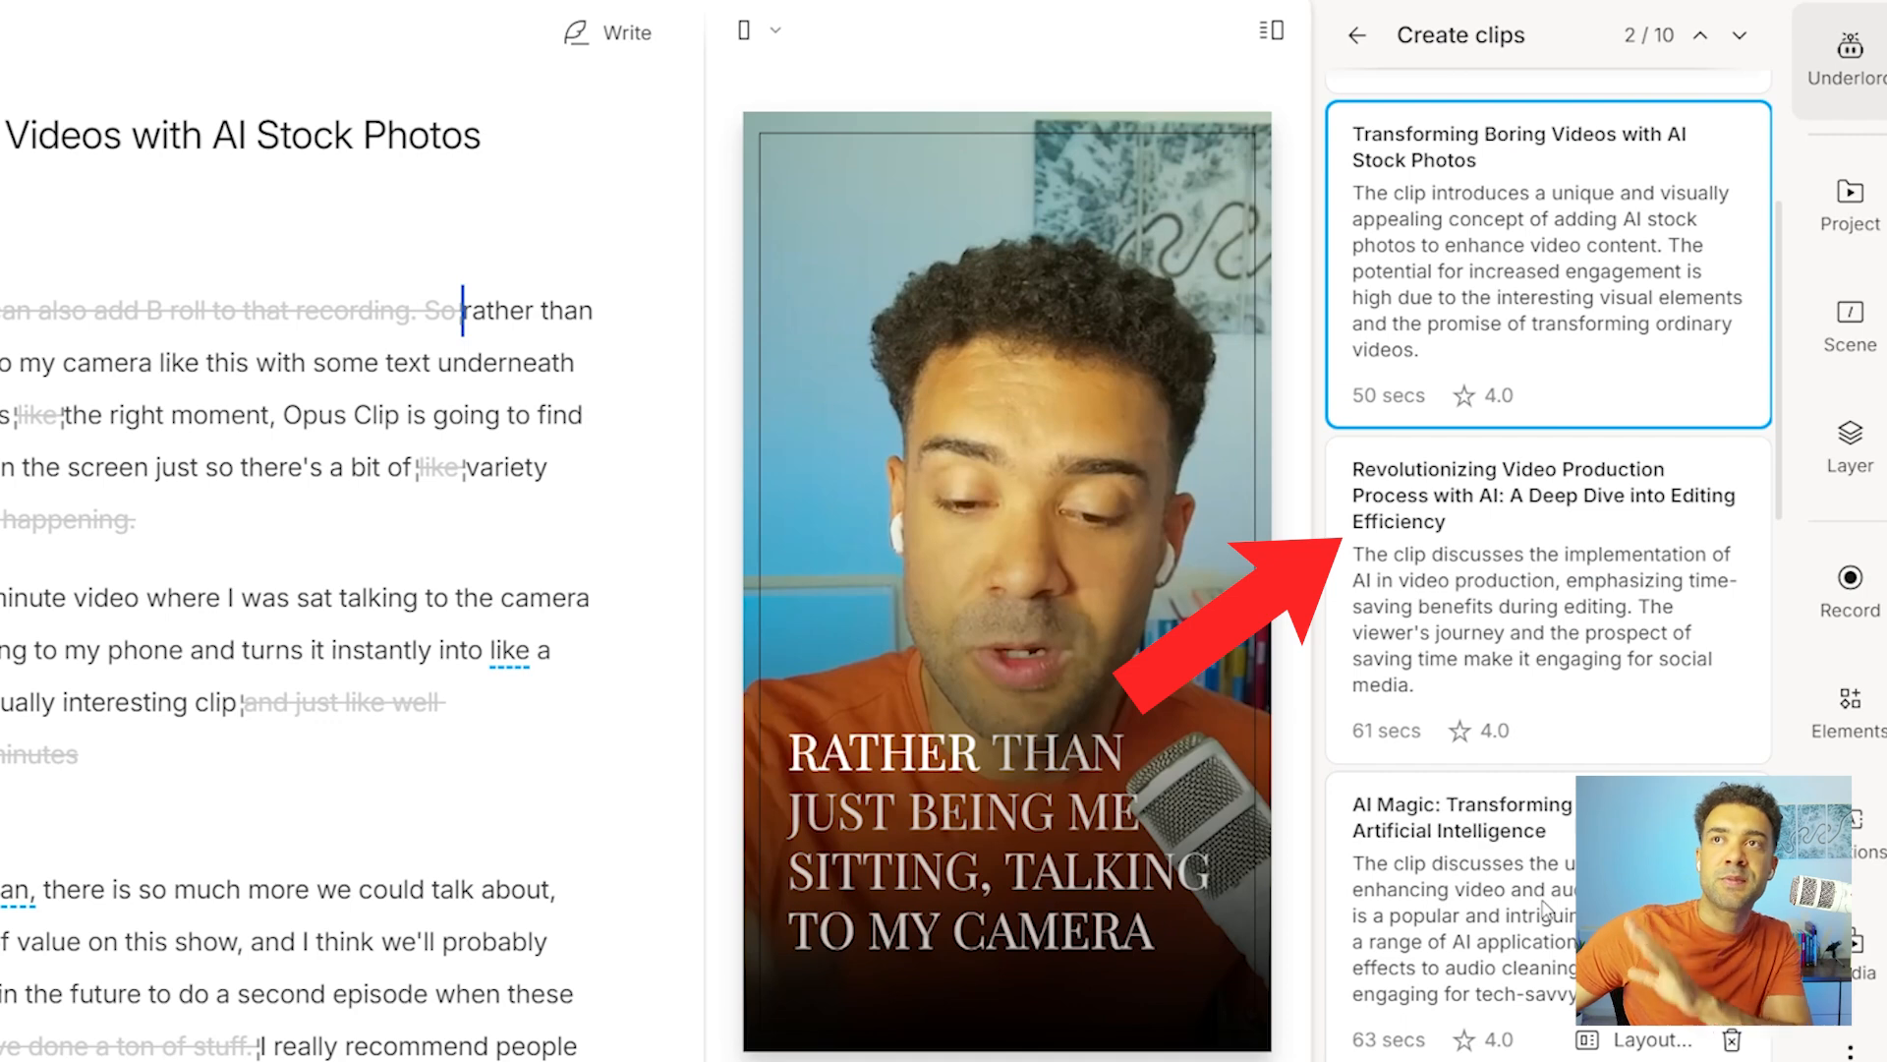
Preview several generated vertical clips, including "Magic Thumbnail Enhancement with AI" and "Transforming Boring Videos with AI Stock Photos".
left_click(1545, 911)
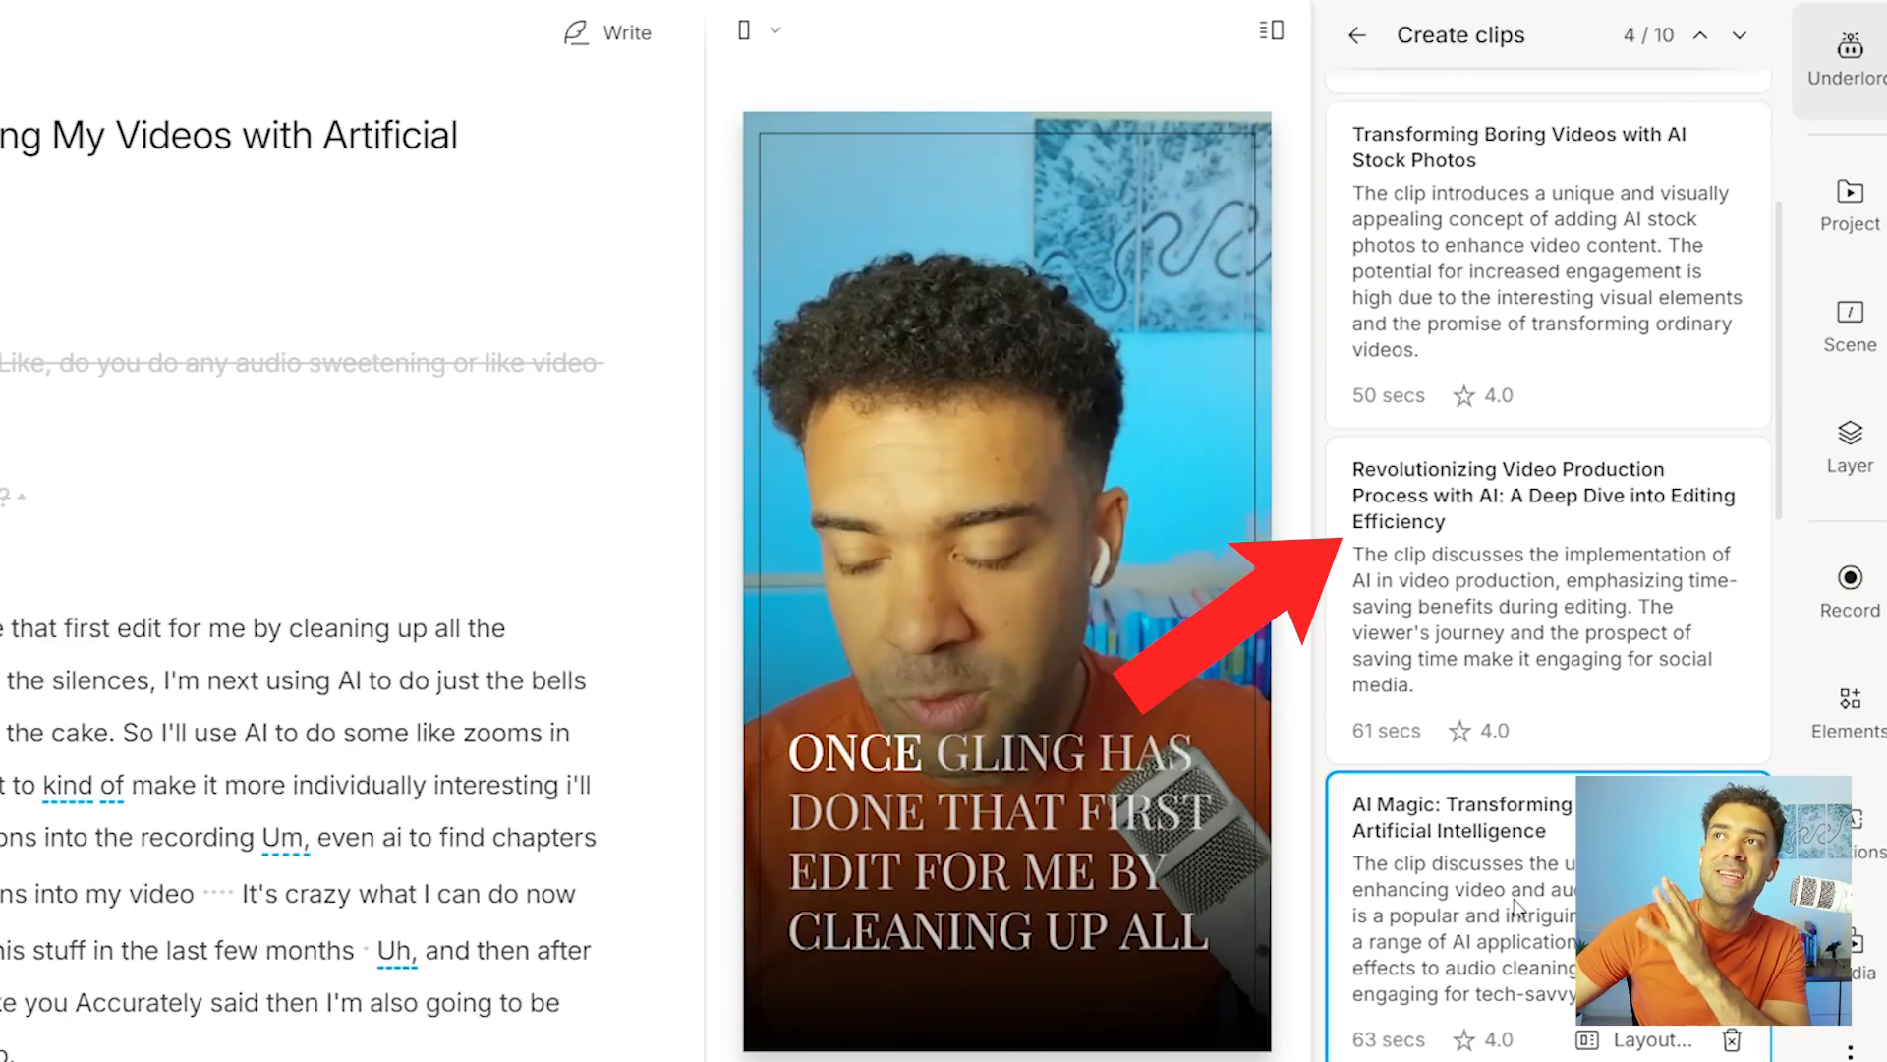
scroll(1472, 863, "up", 5)
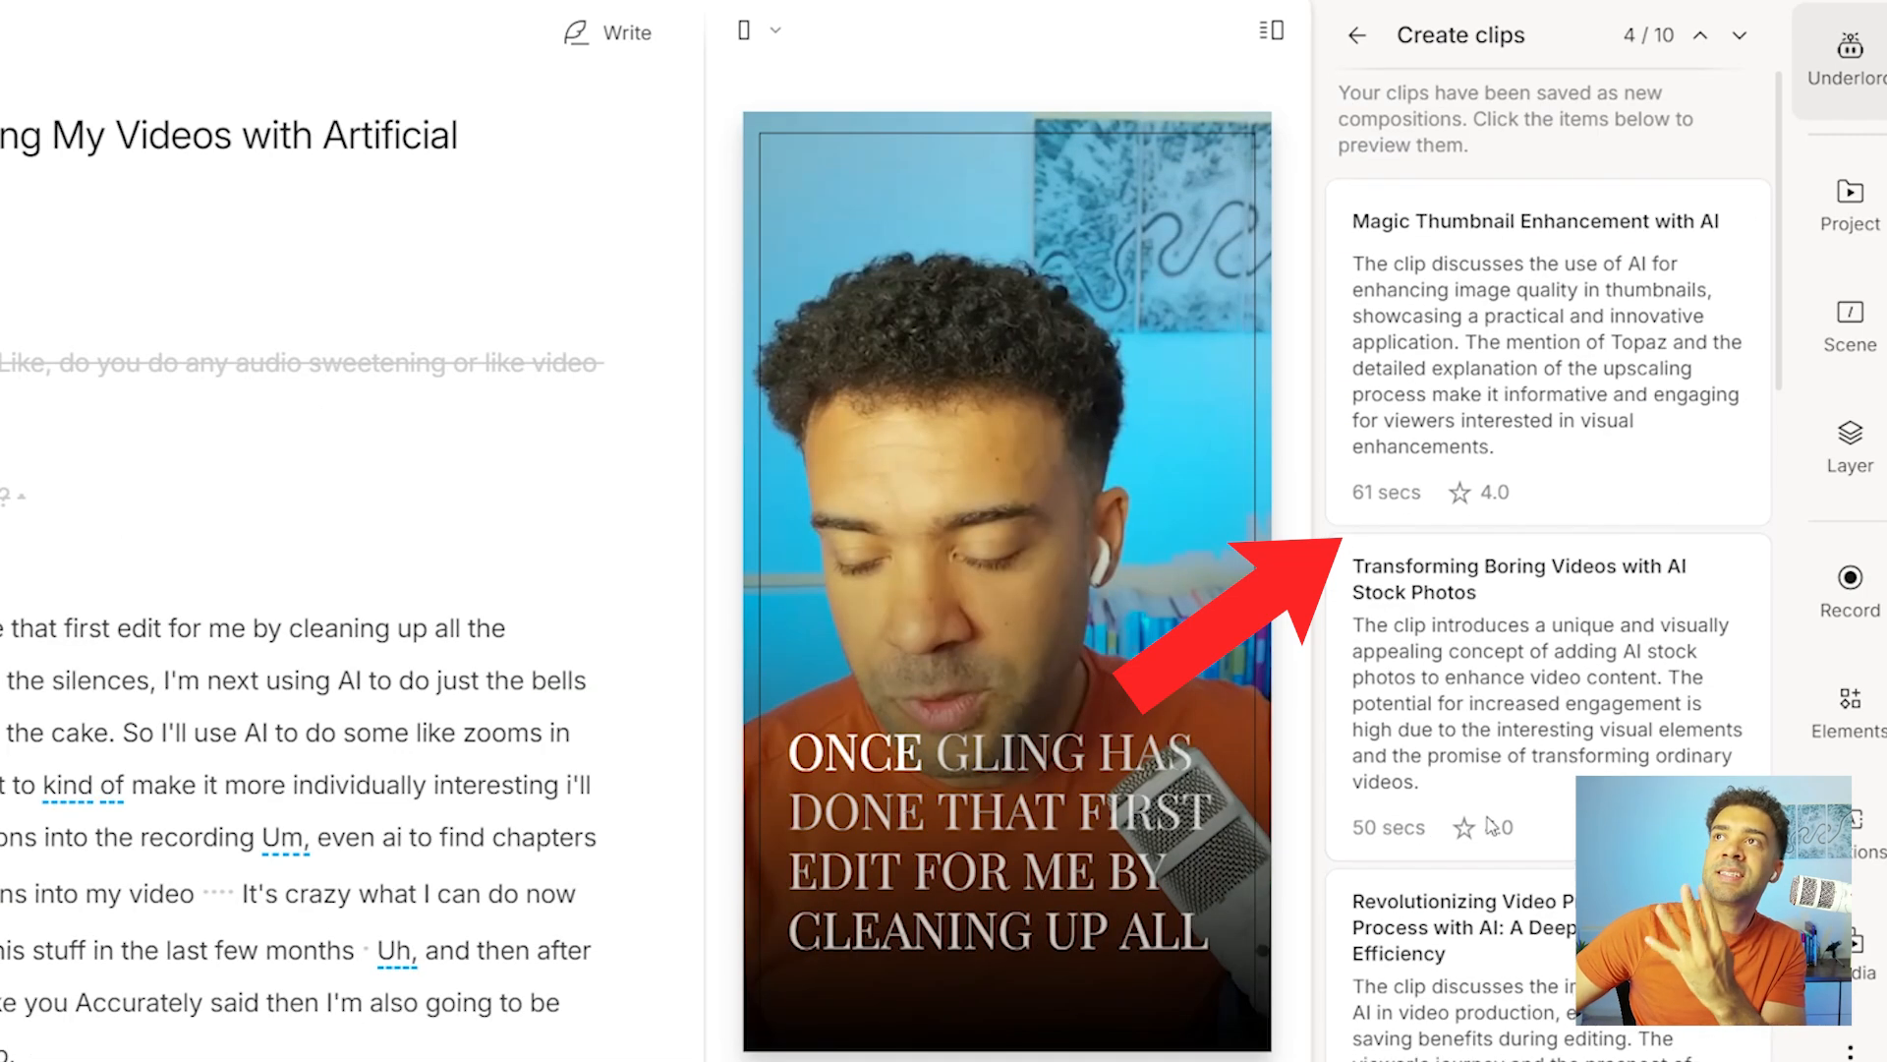
left_click(1504, 417)
left_click(1529, 706)
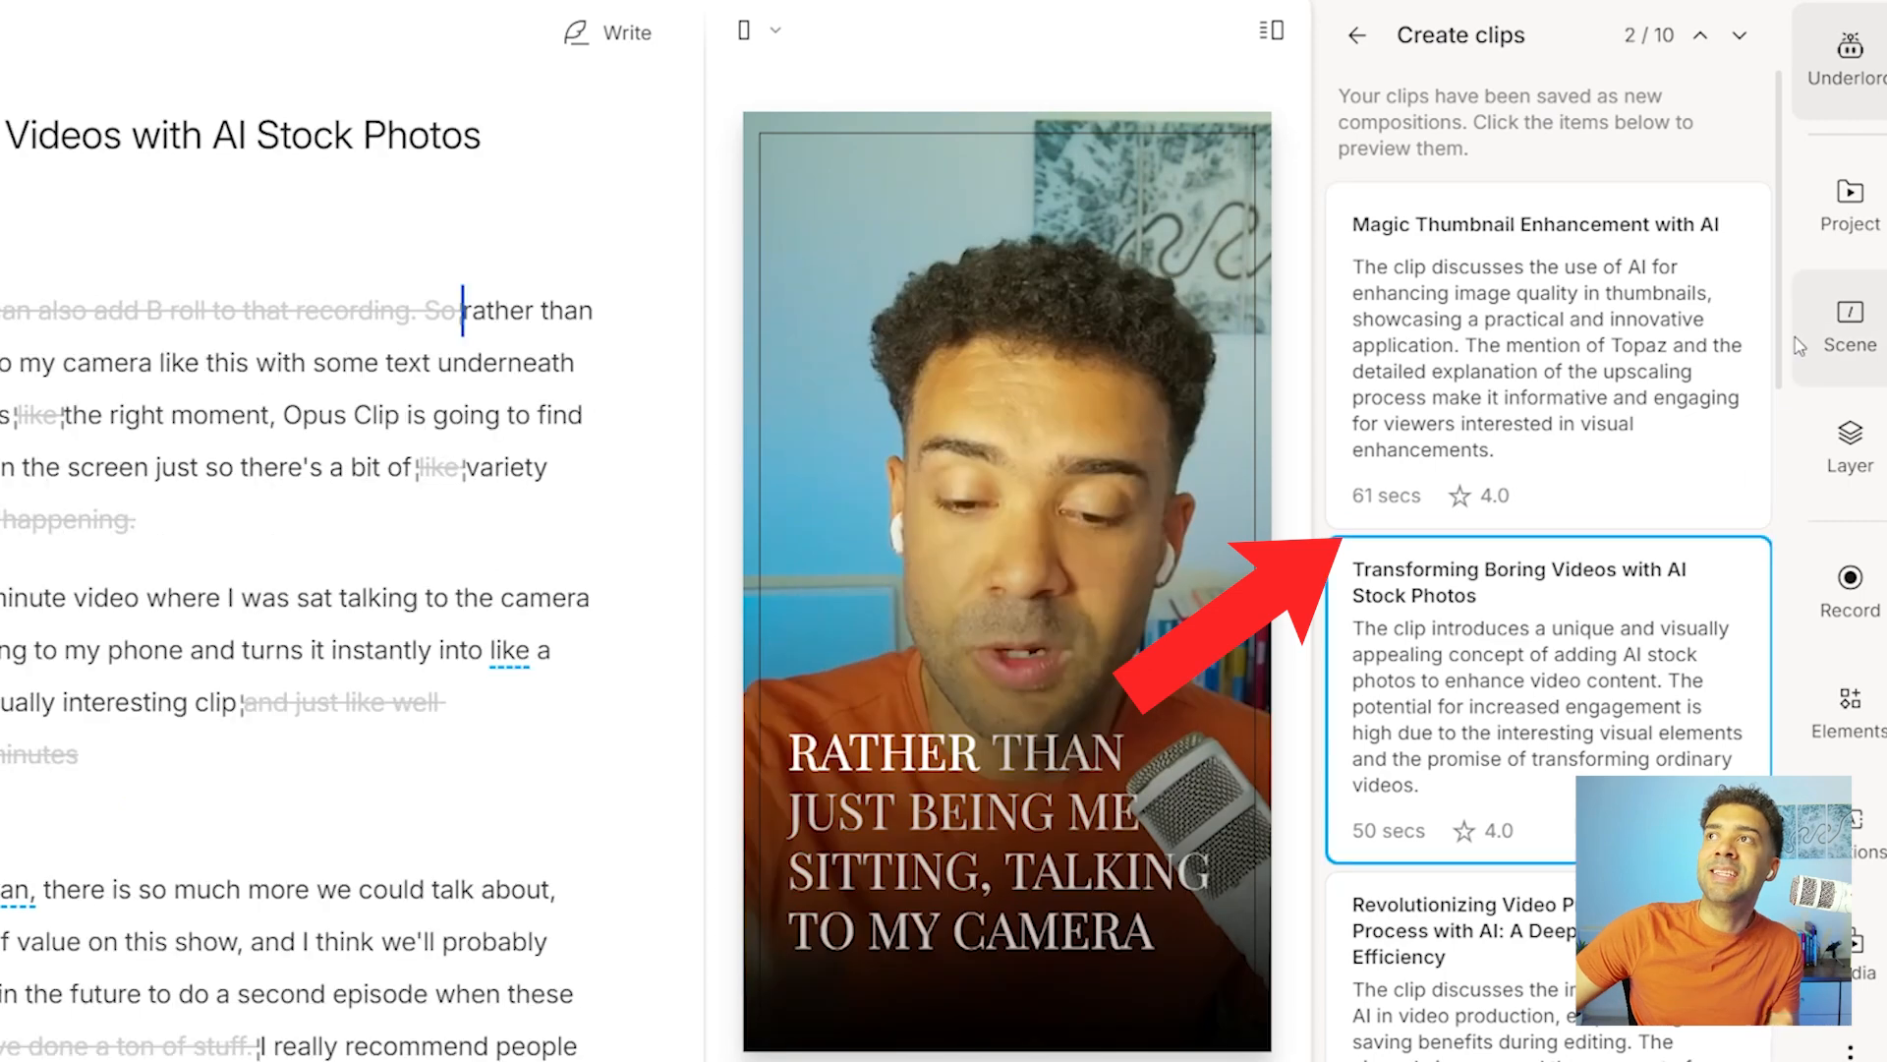
scroll(1782, 732, "down", 10)
scroll(1782, 732, "down", 10)
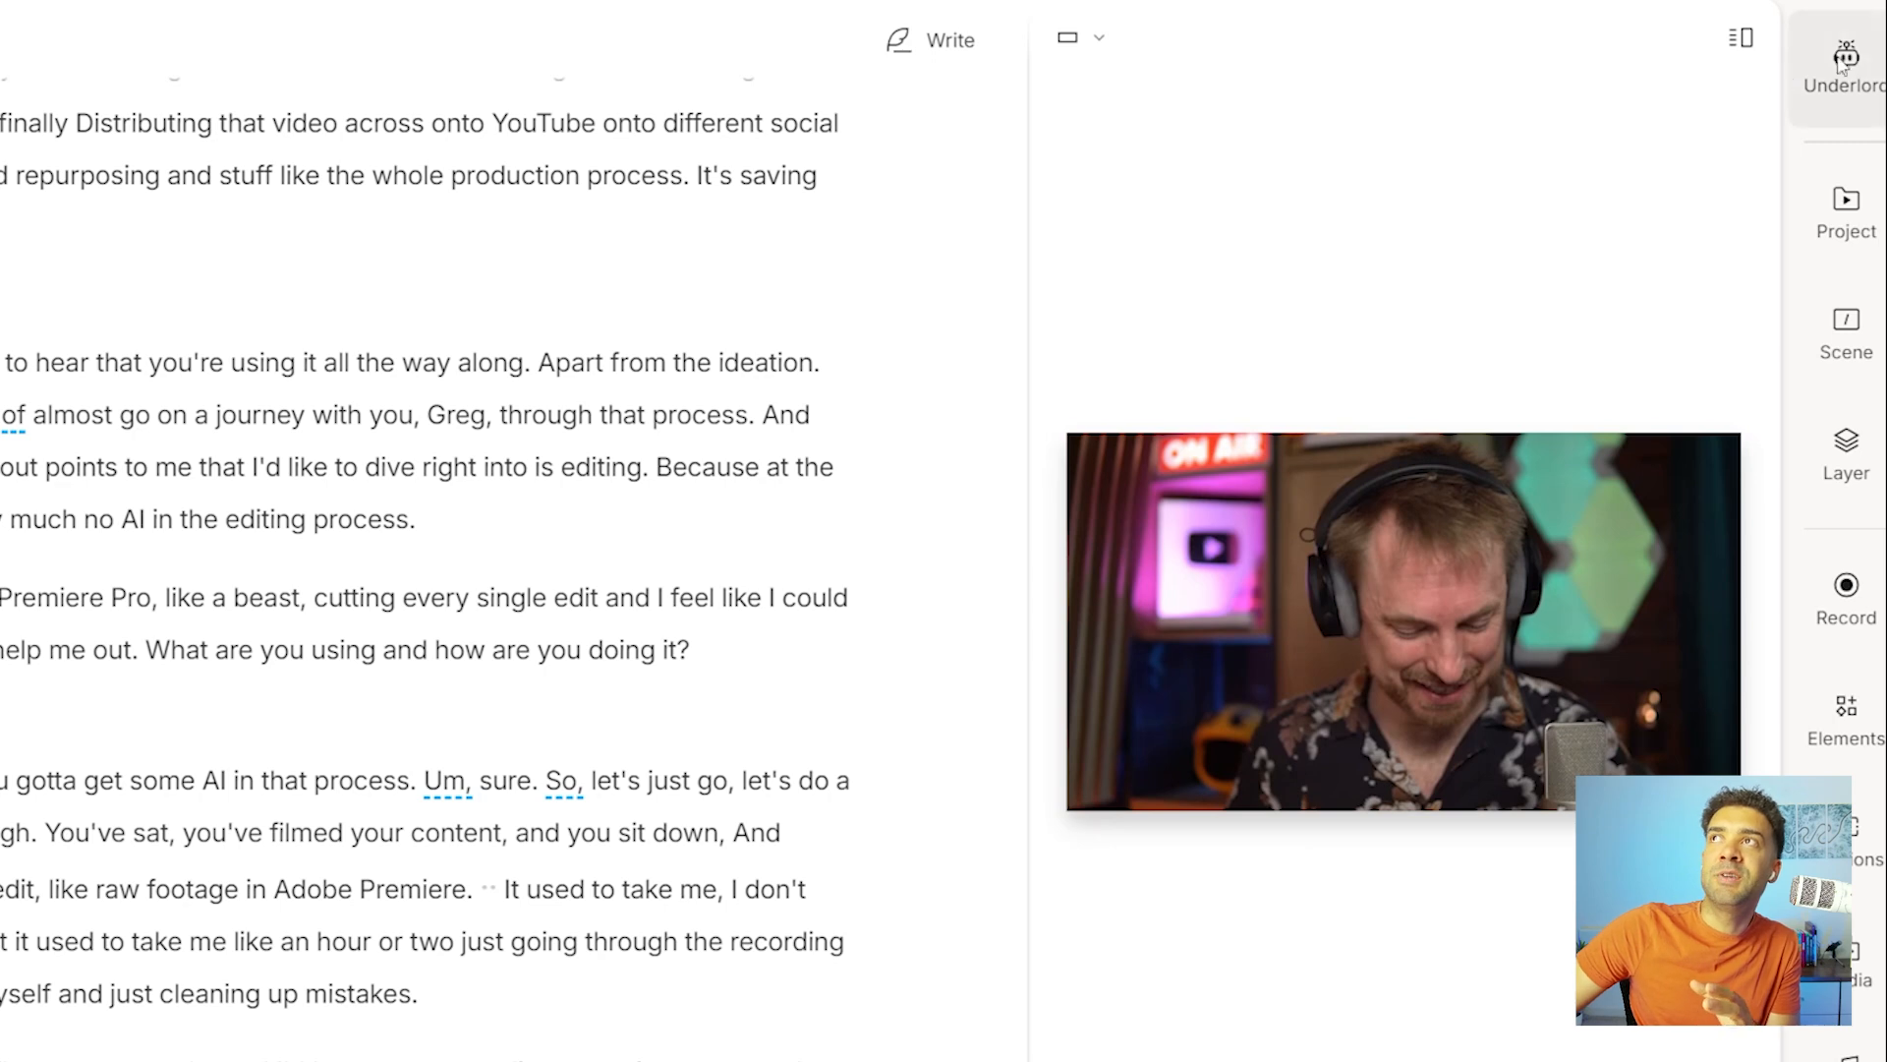
Set up Create clips for 10 clips of 60 seconds on moments with useful tips, and browse the layout templates.
left_click(1835, 71)
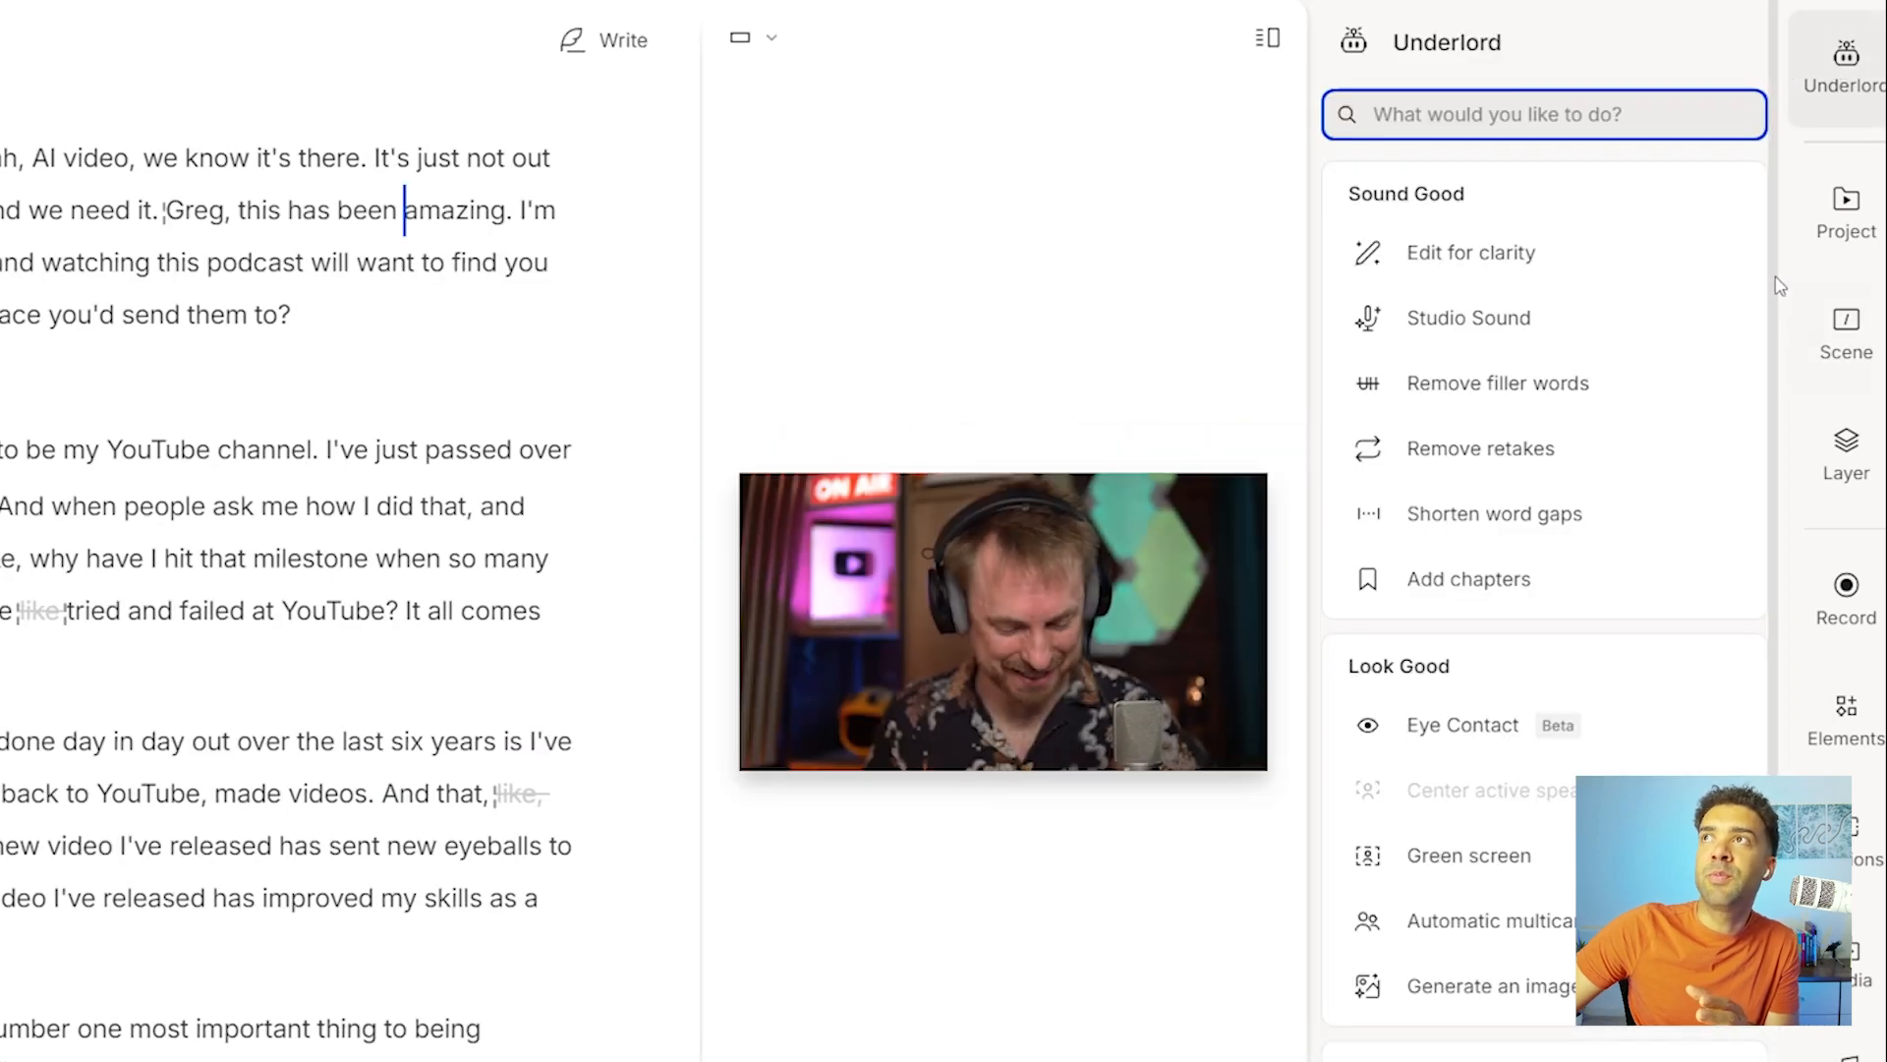
scroll(1782, 285, "down", 4)
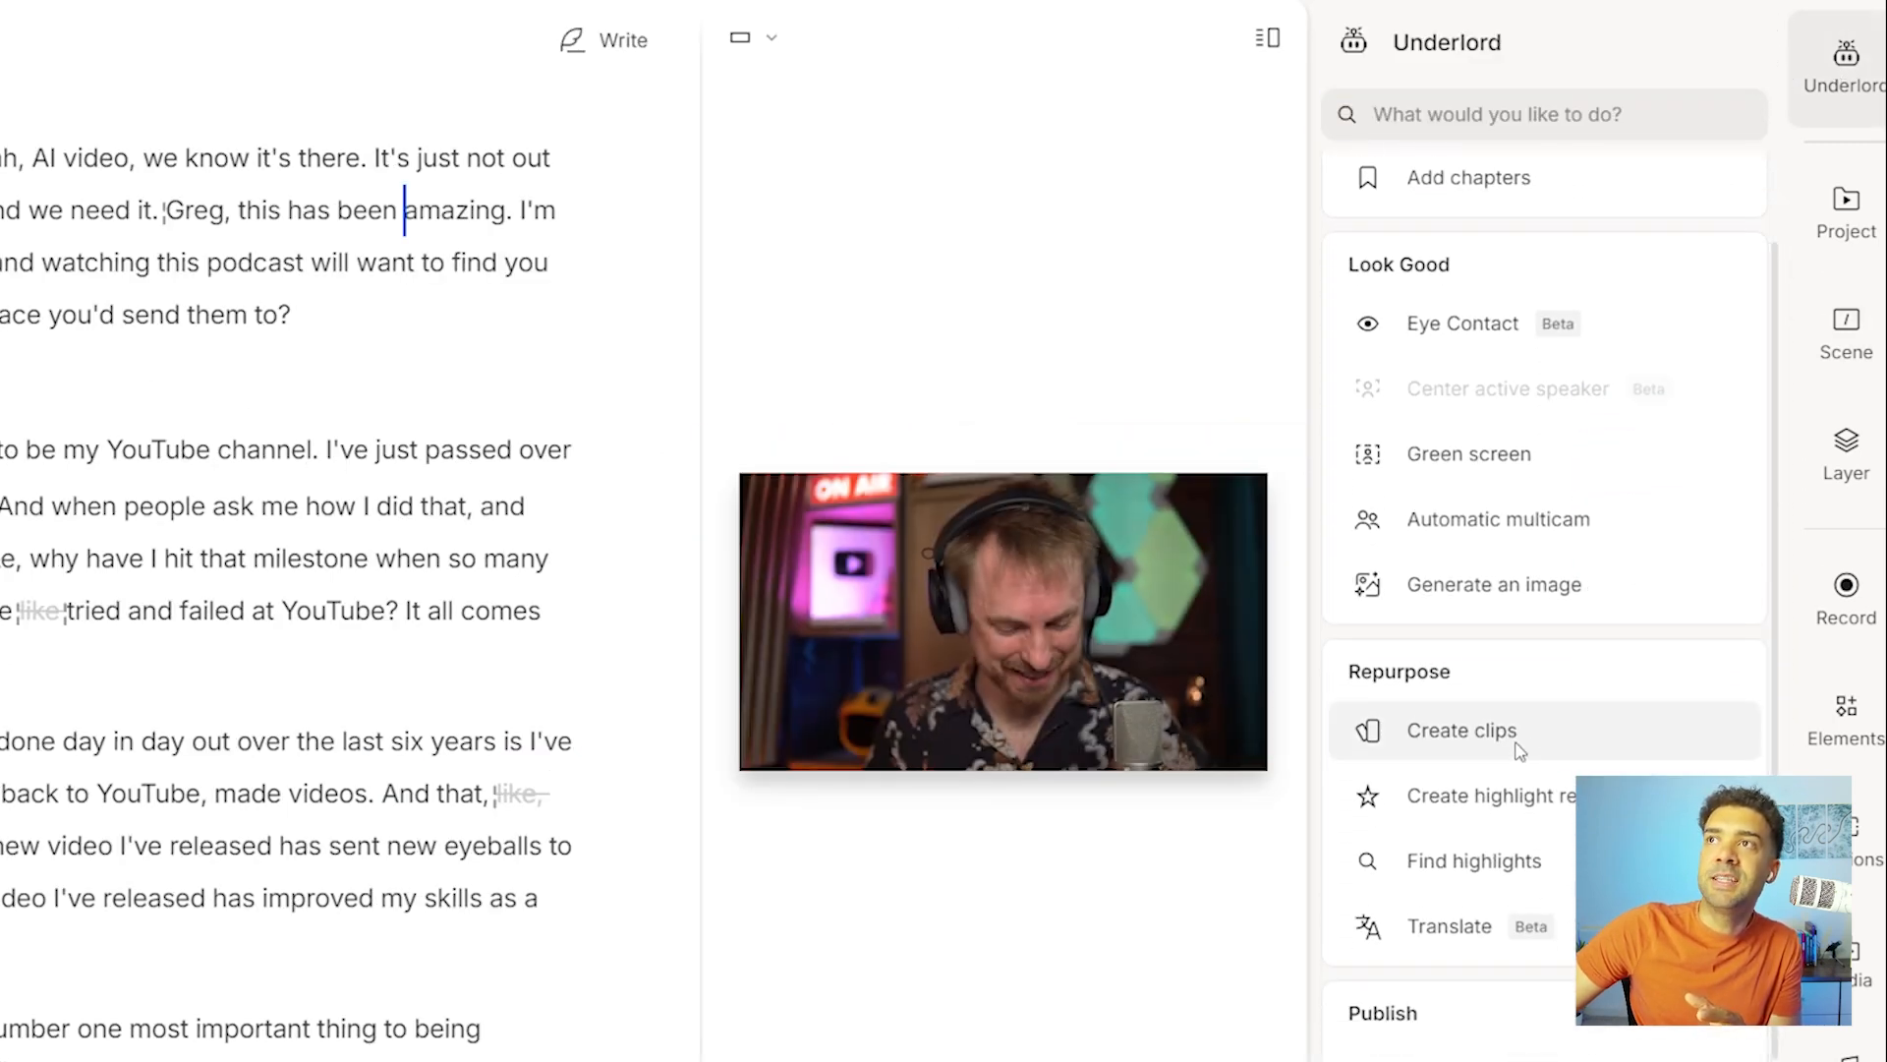
left_click(1542, 749)
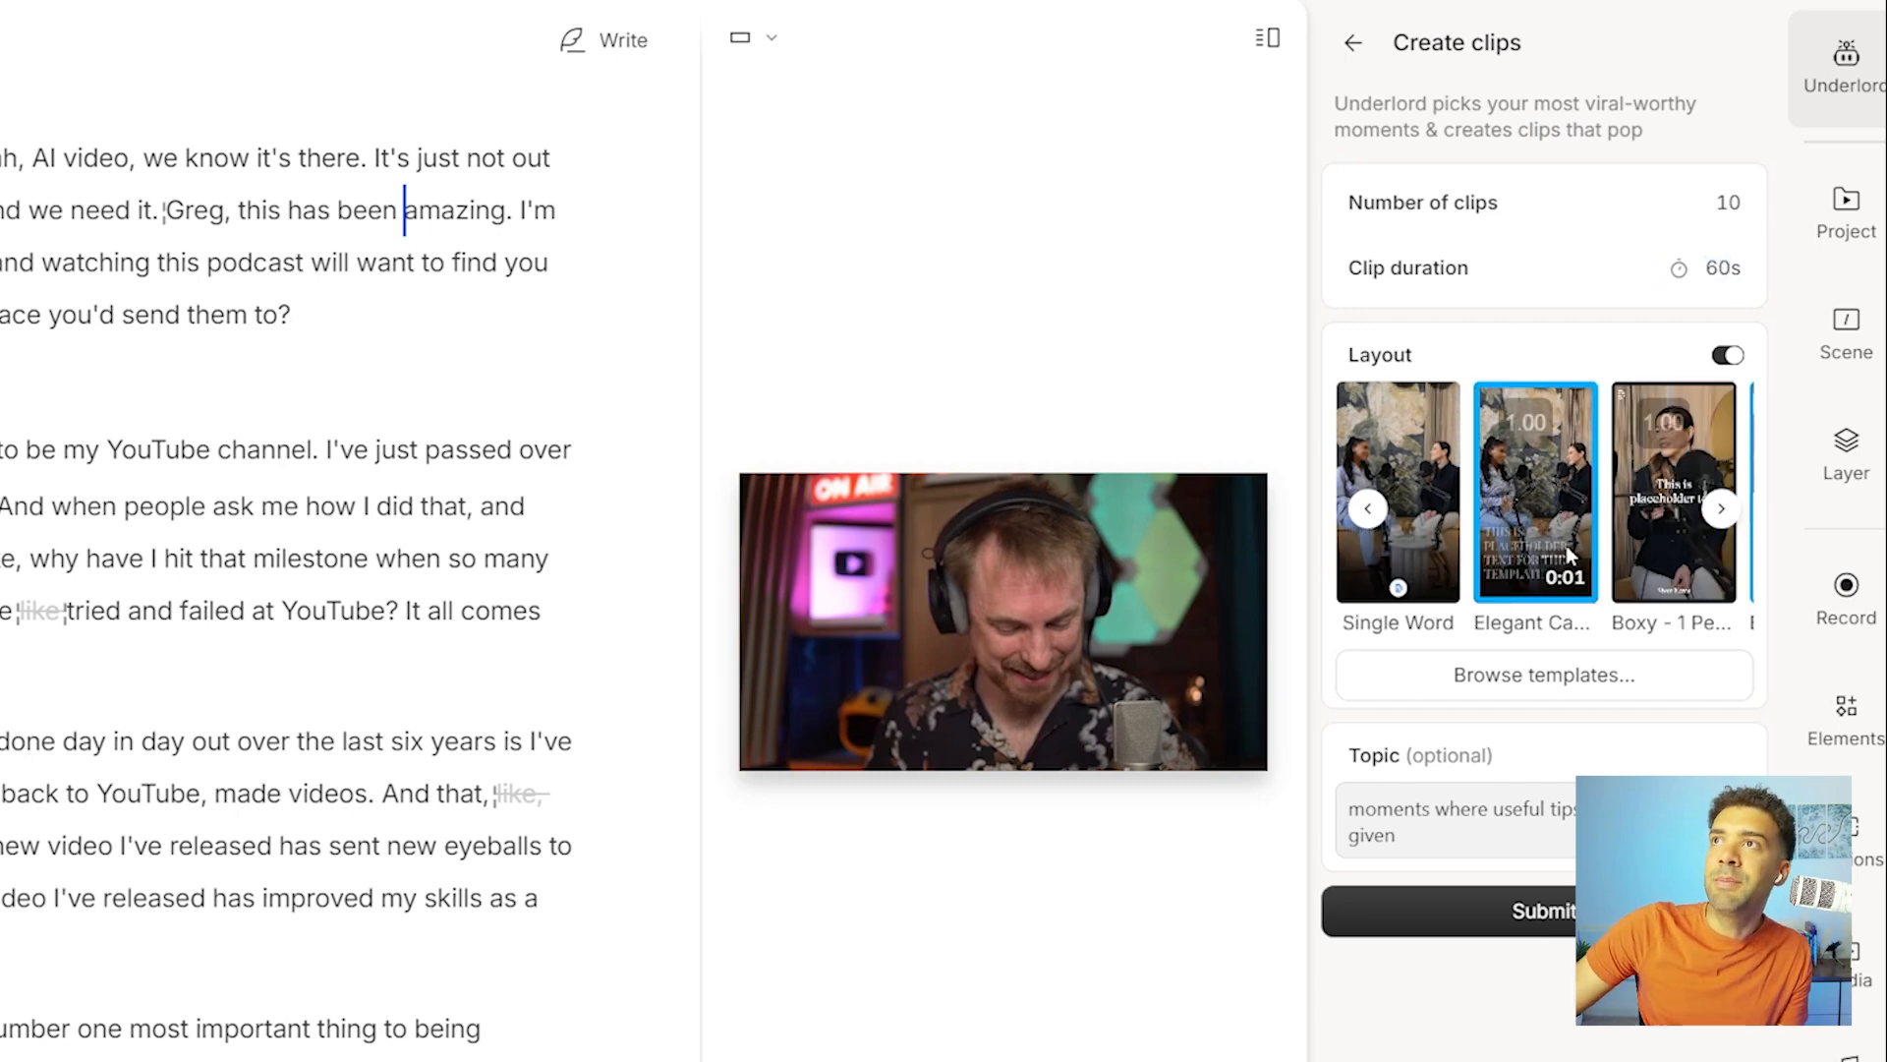
left_click(1721, 510)
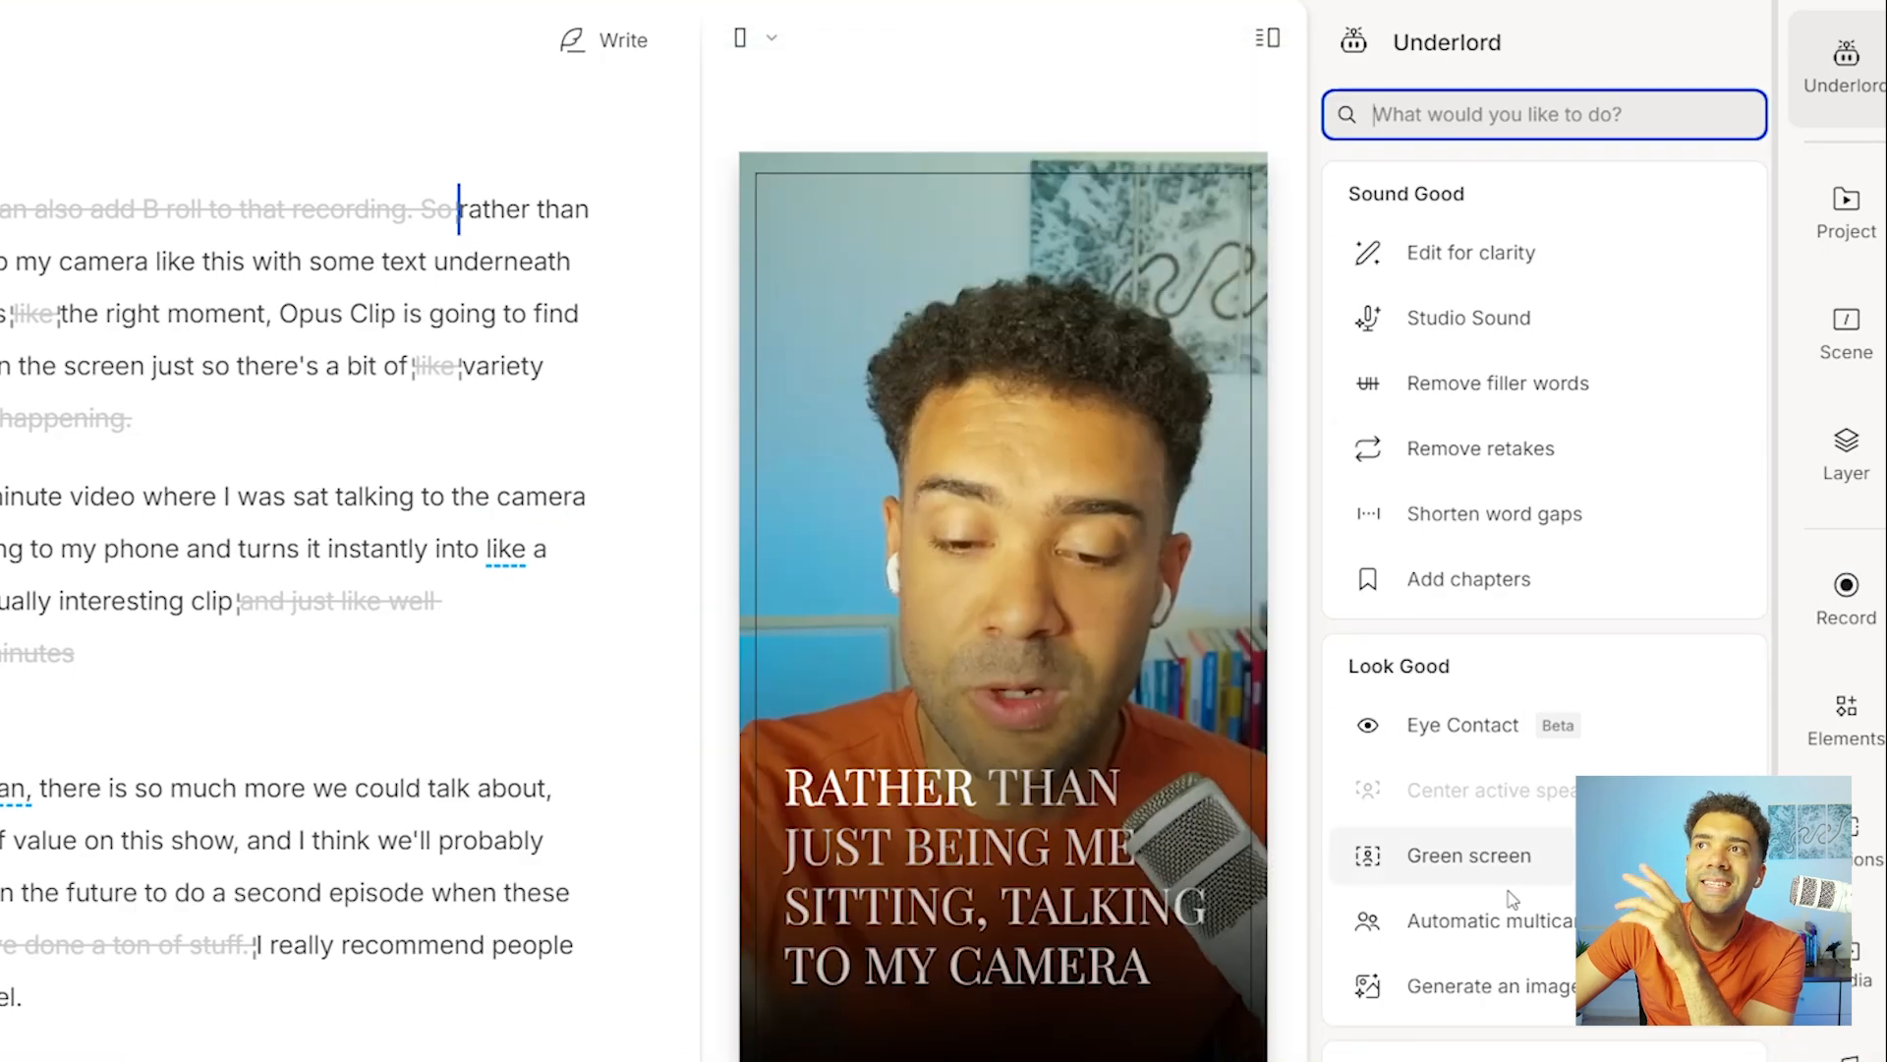
Translate the "Transforming Boring Videos with AI Stock Photos" clip into German and look over the result.
scroll(1507, 914, "down", 5)
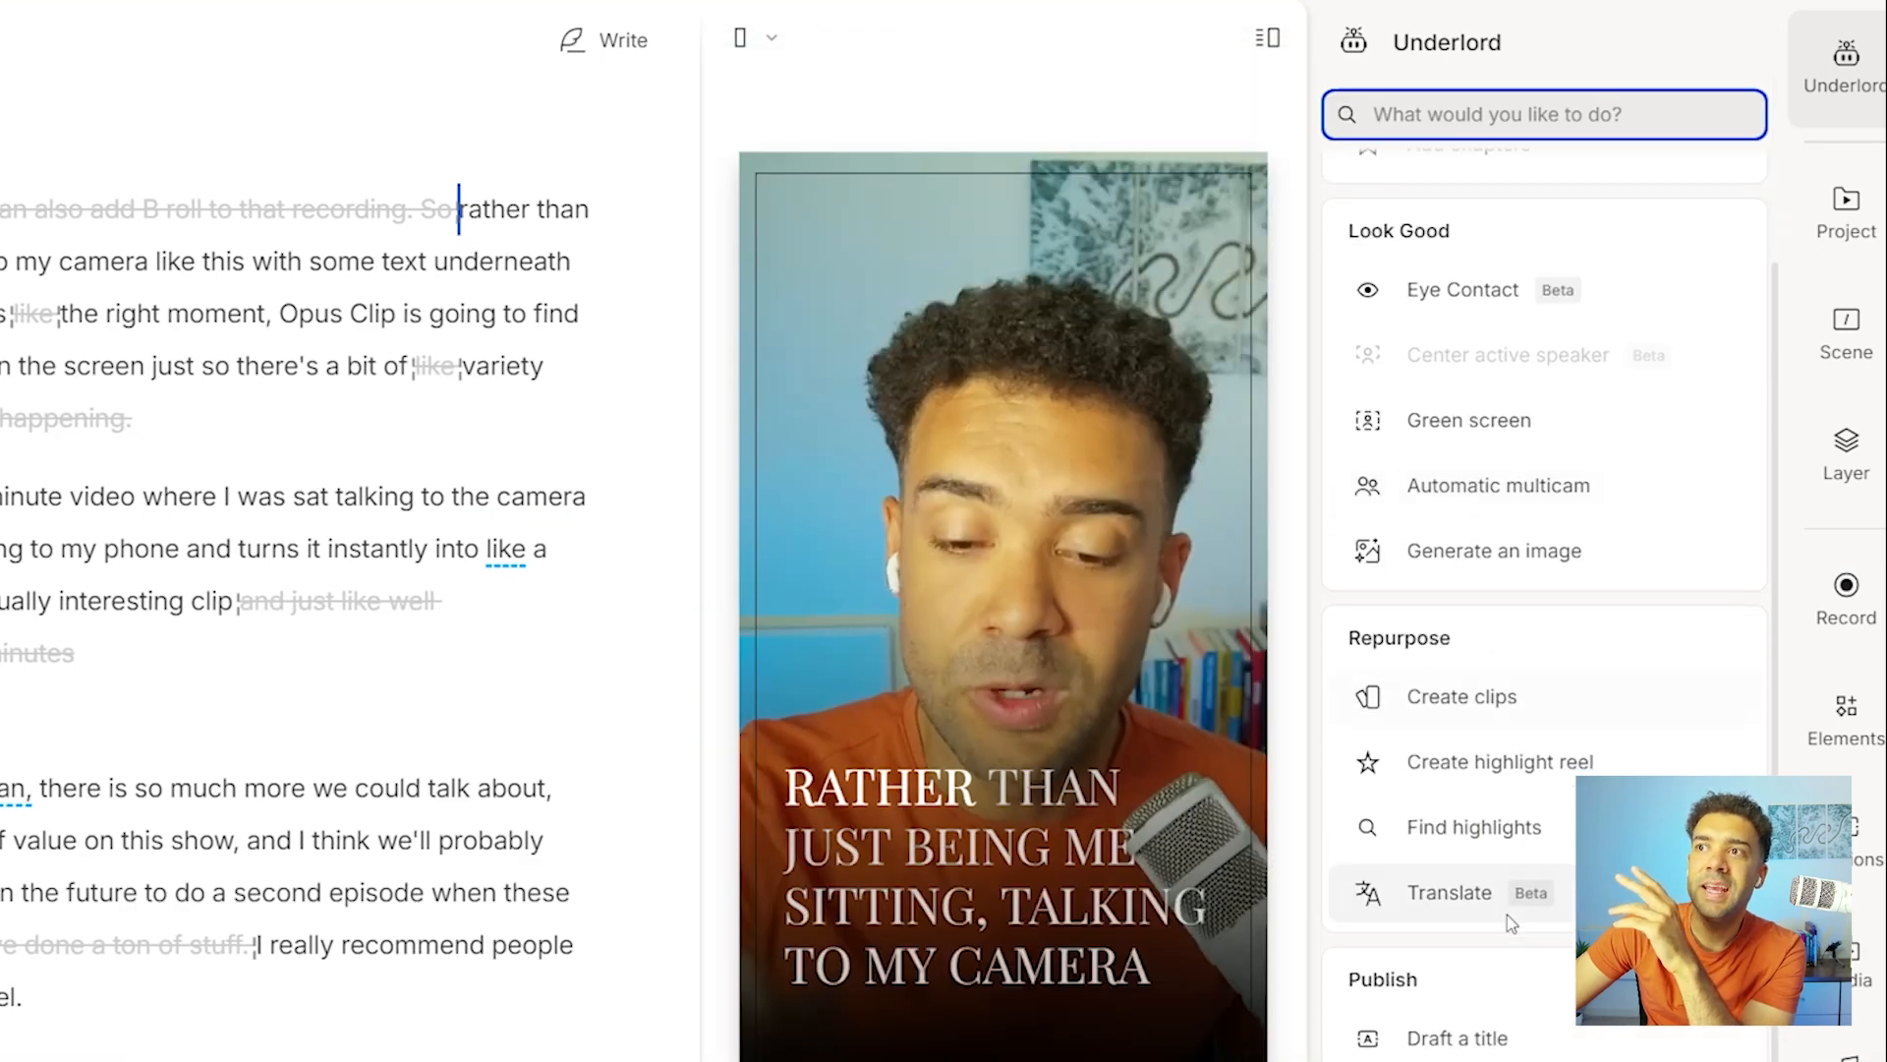
left_click(1558, 904)
left_click(1693, 215)
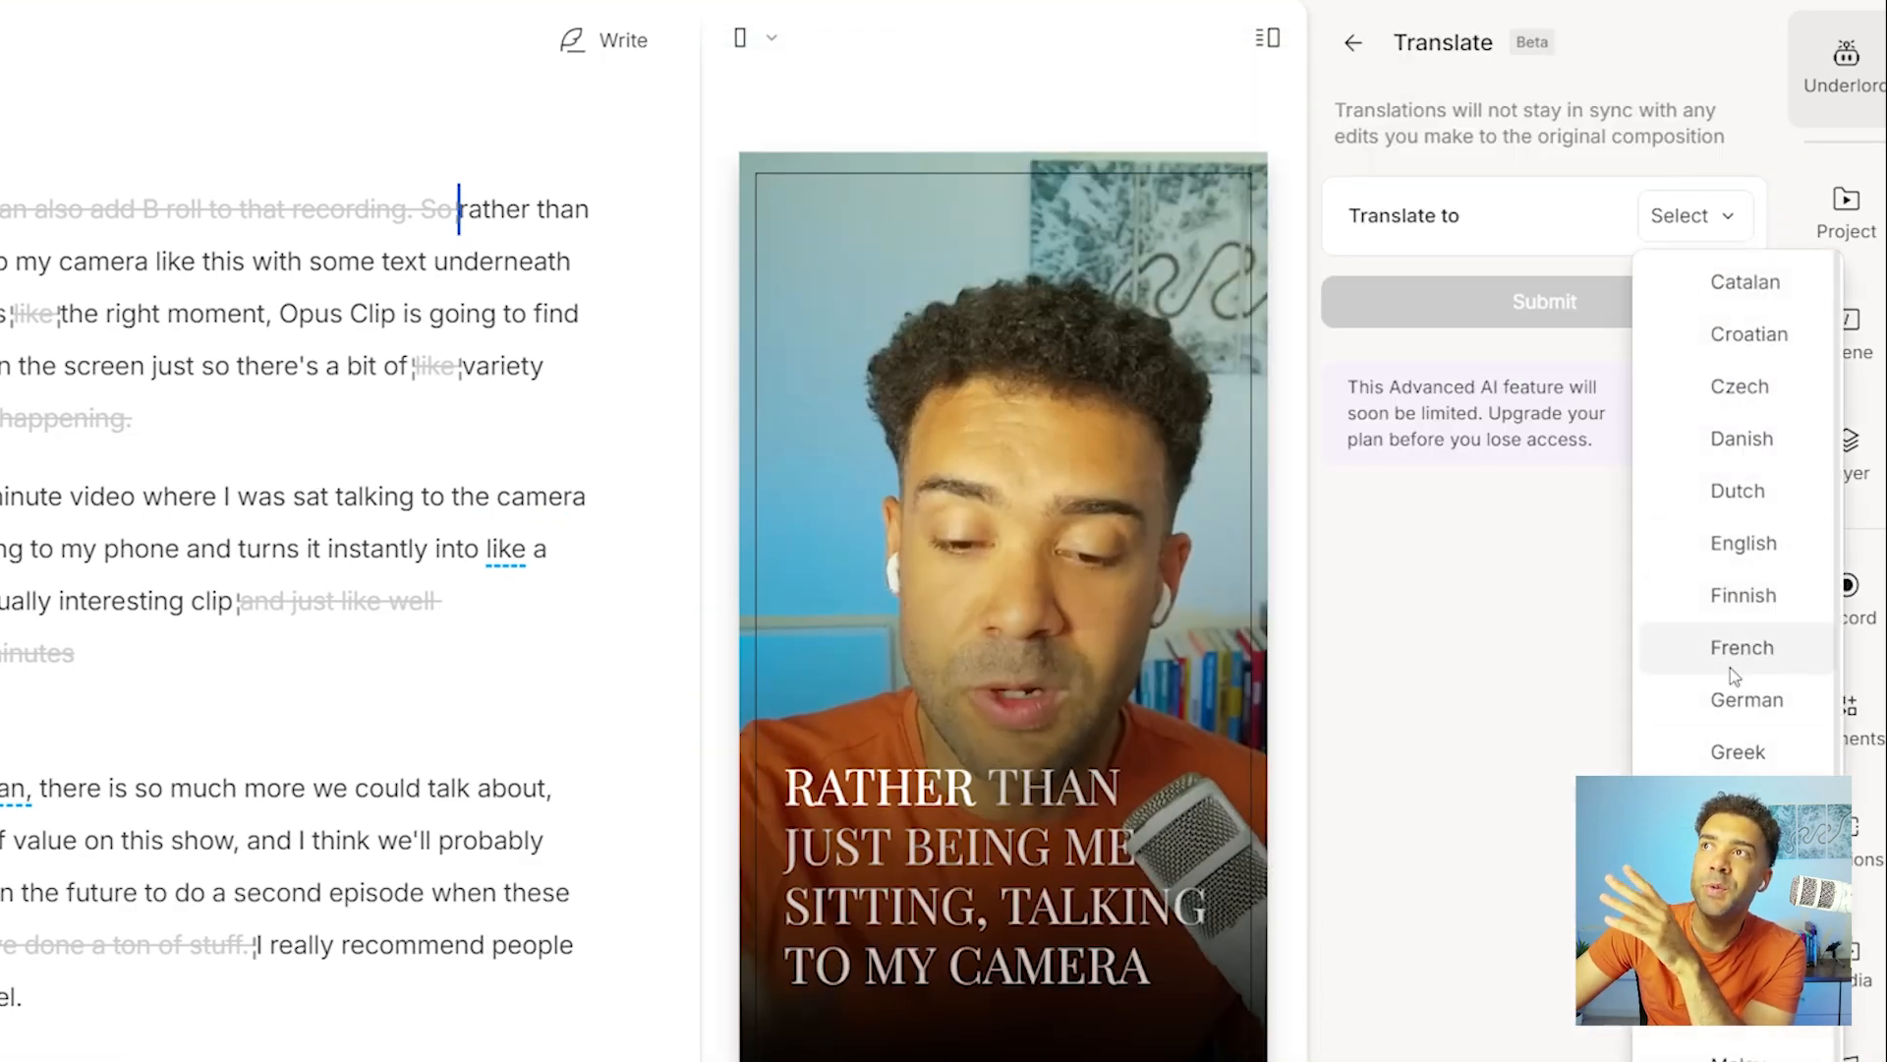
left_click(1742, 698)
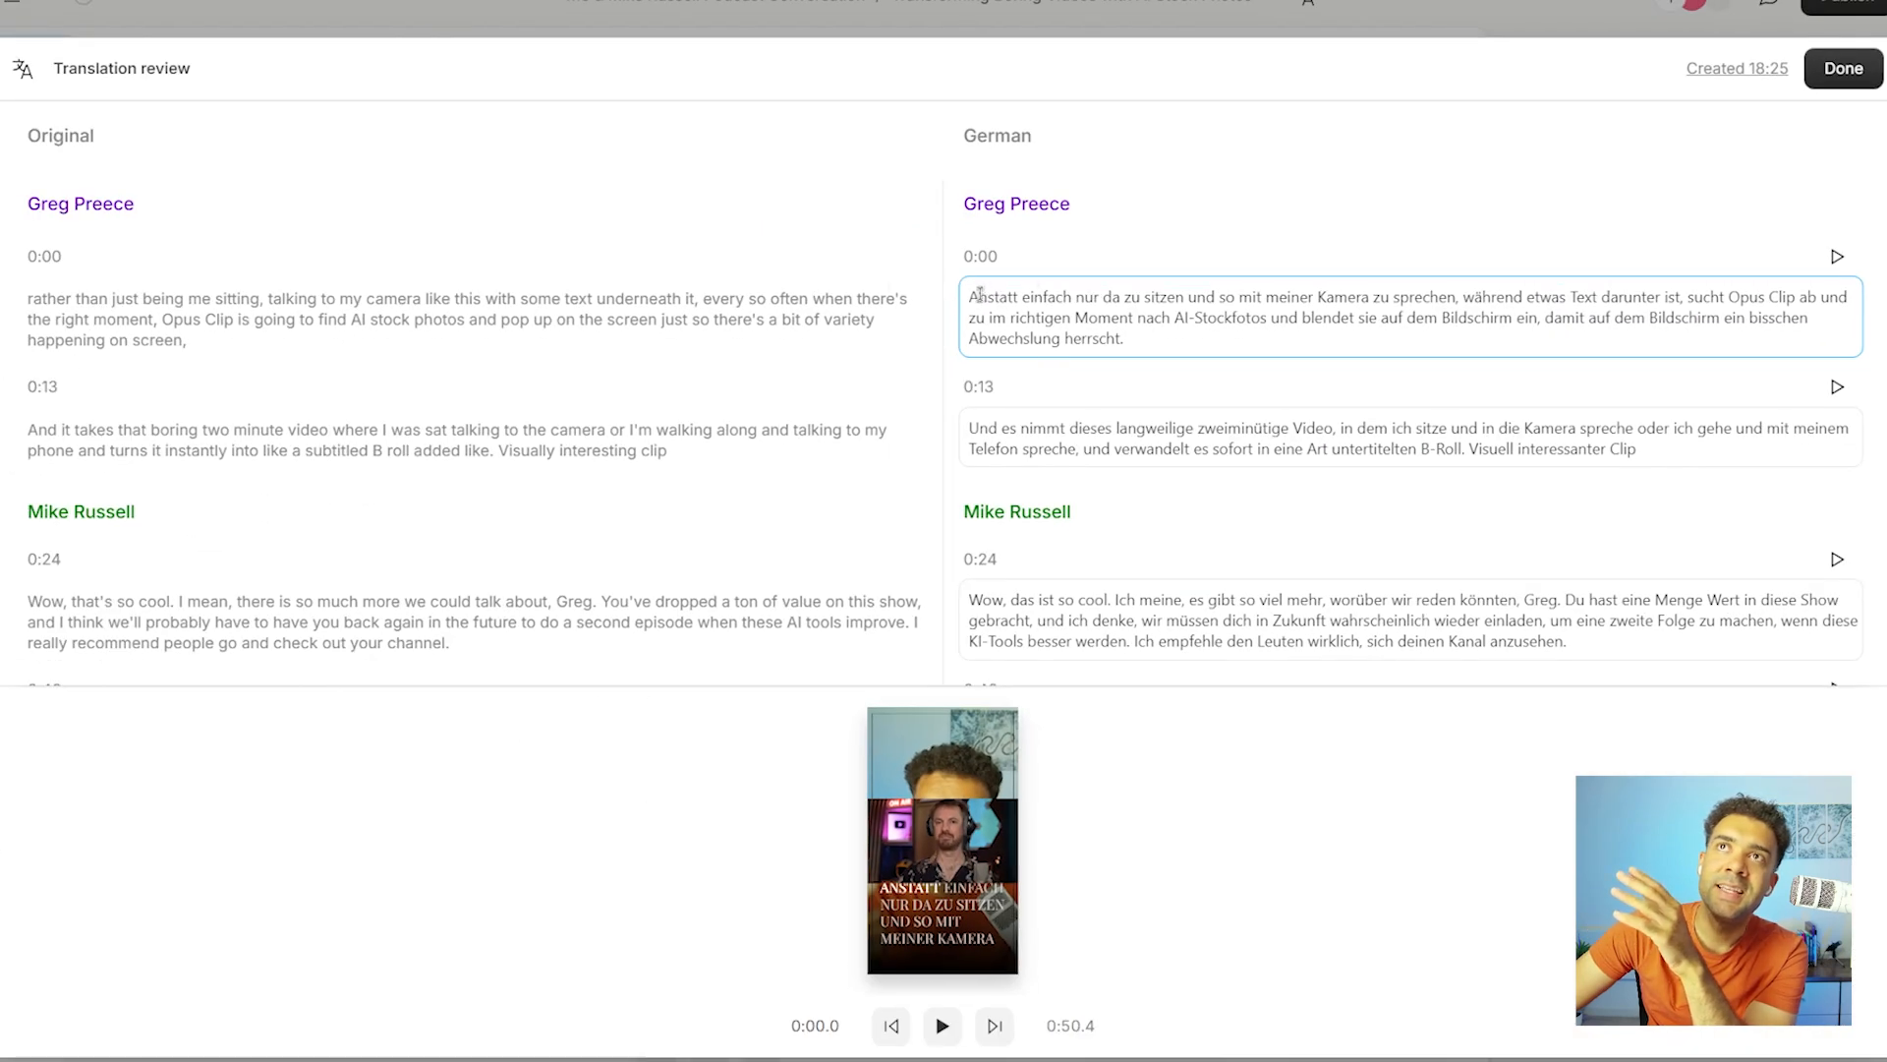
left_click_drag(980, 295, 1158, 330)
left_click_drag(974, 426, 1637, 449)
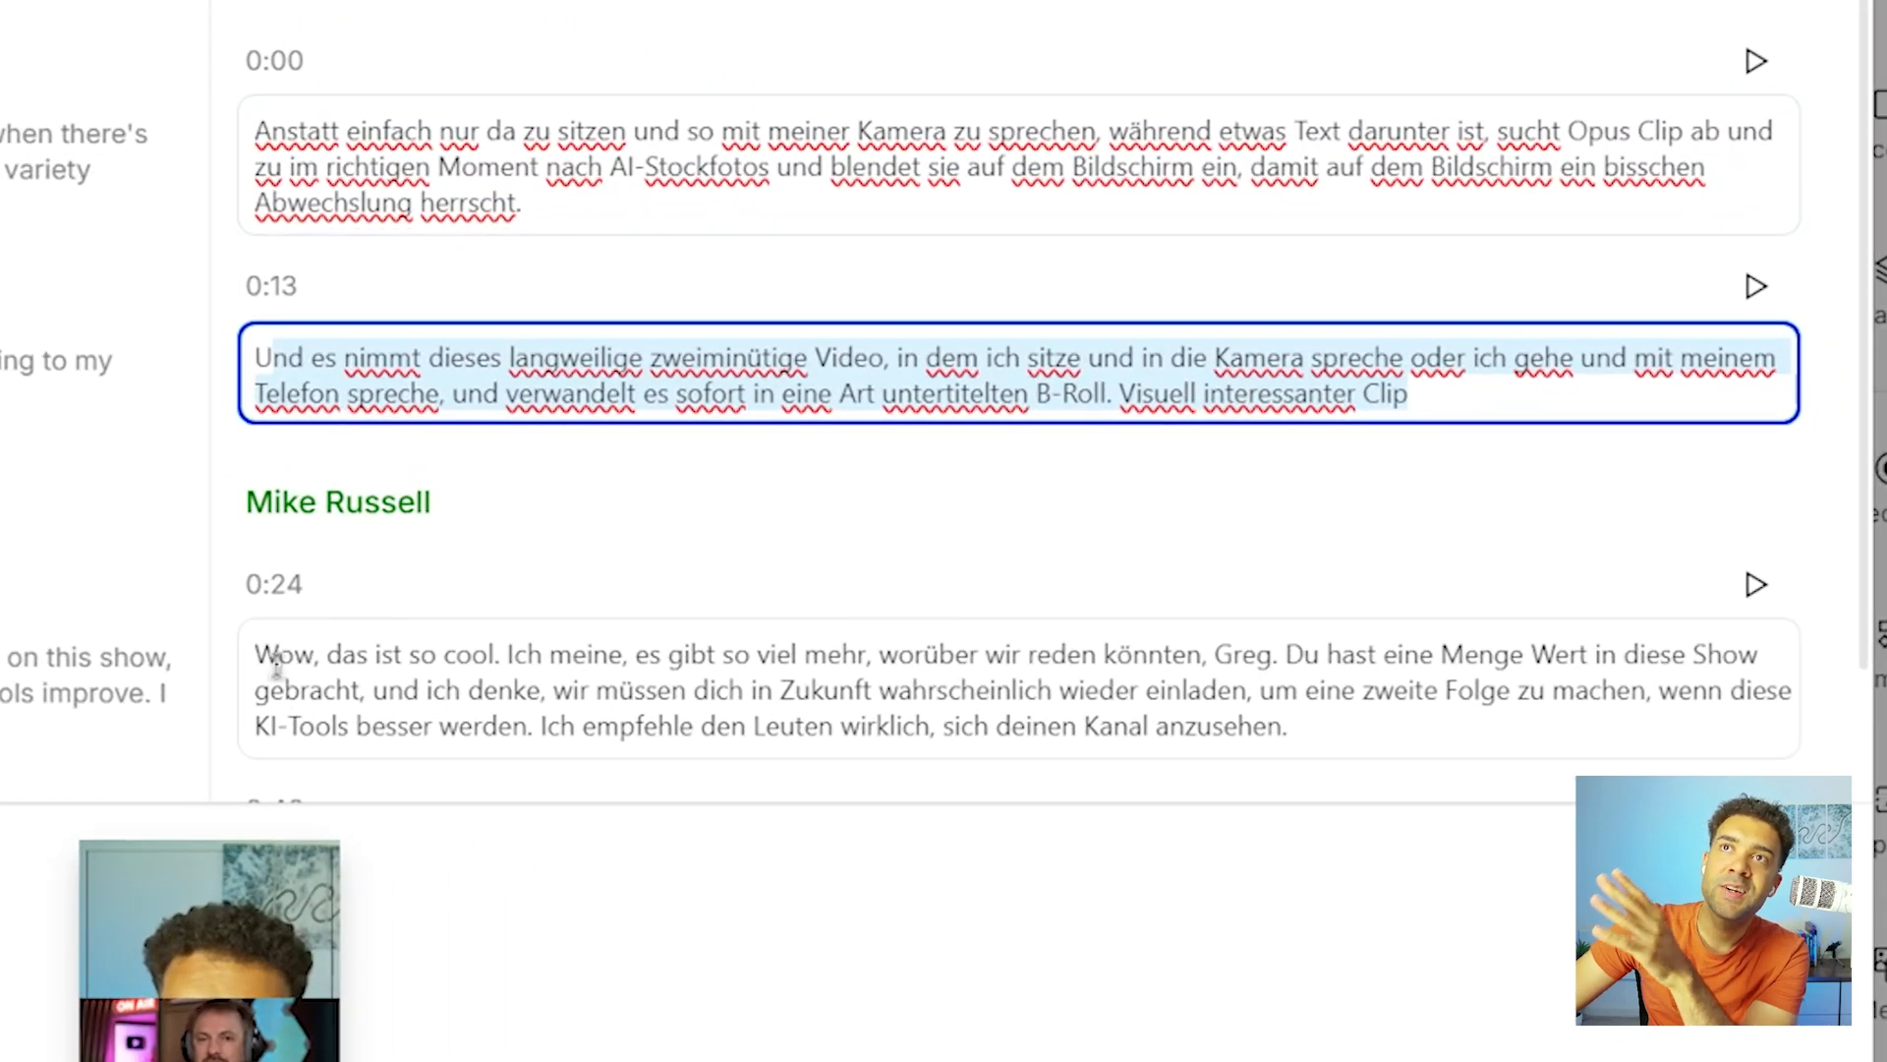
left_click_drag(275, 663, 1288, 727)
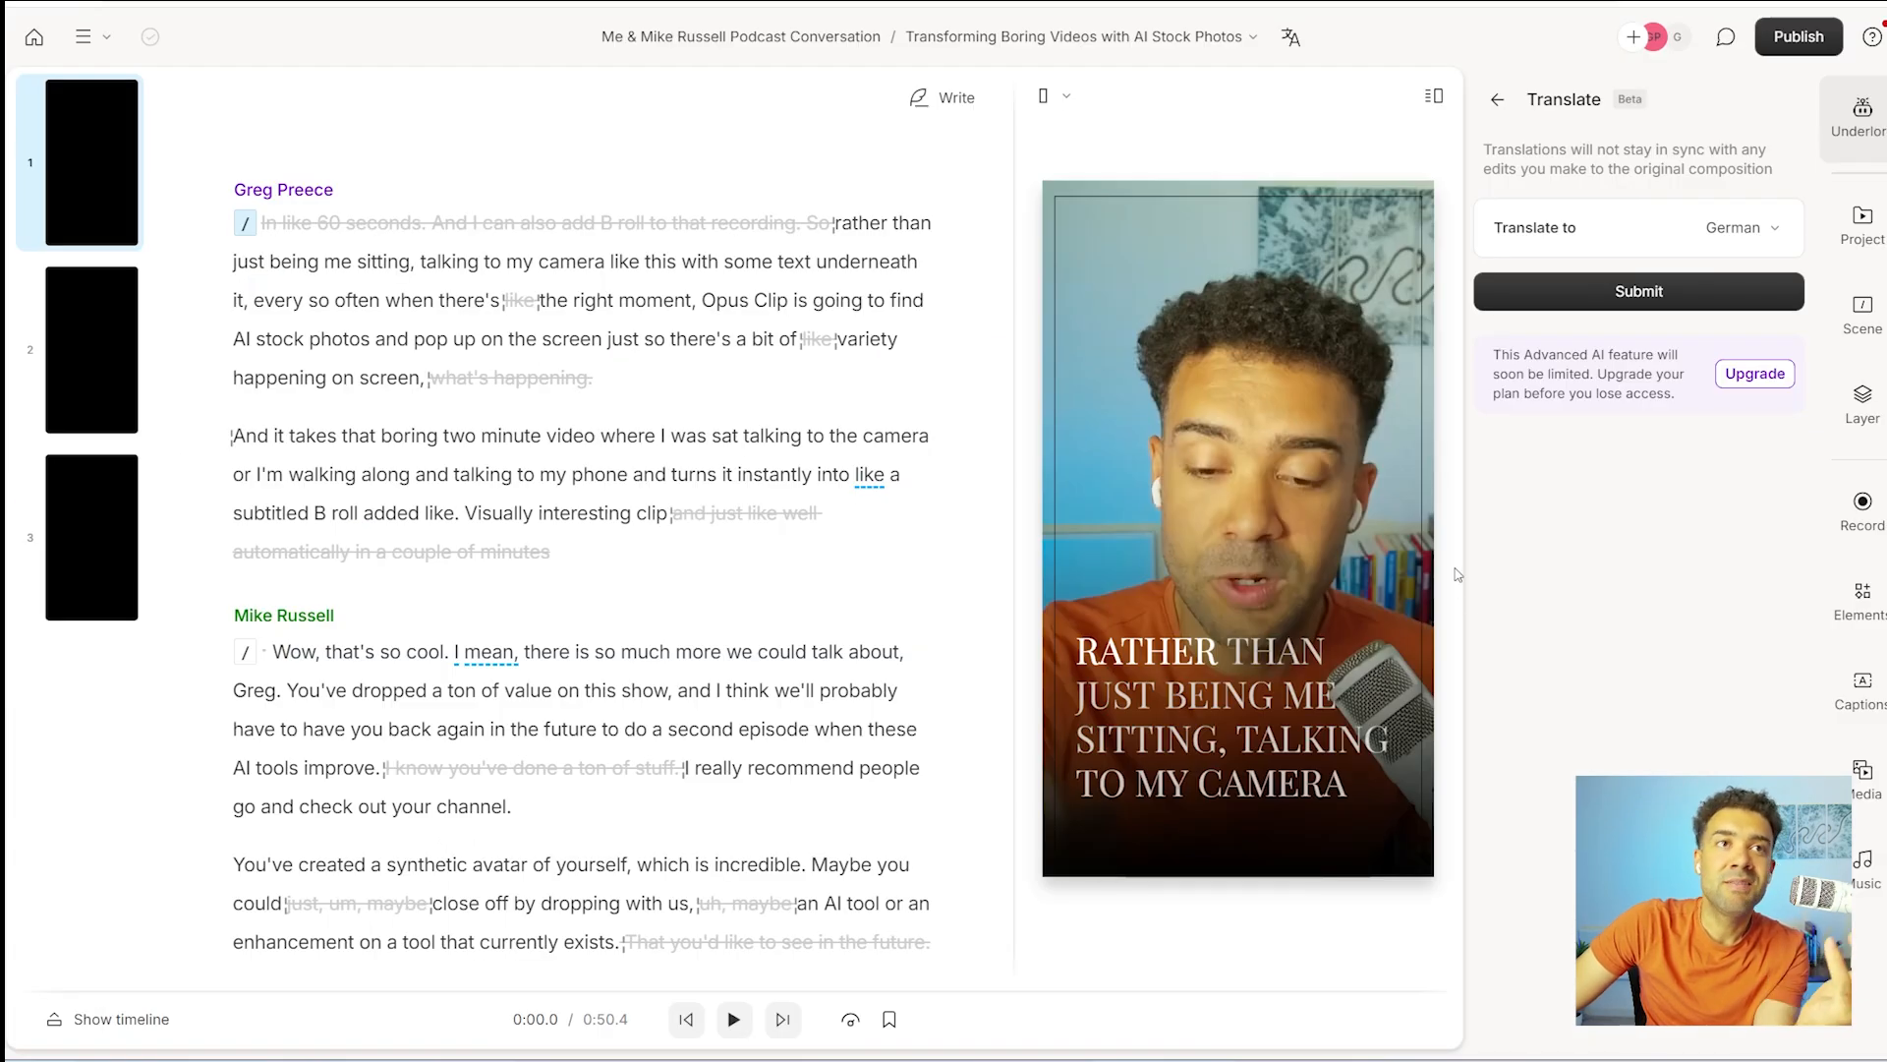
Choose the clip's German version for output and open its video export settings.
left_click(1787, 45)
left_click(1782, 96)
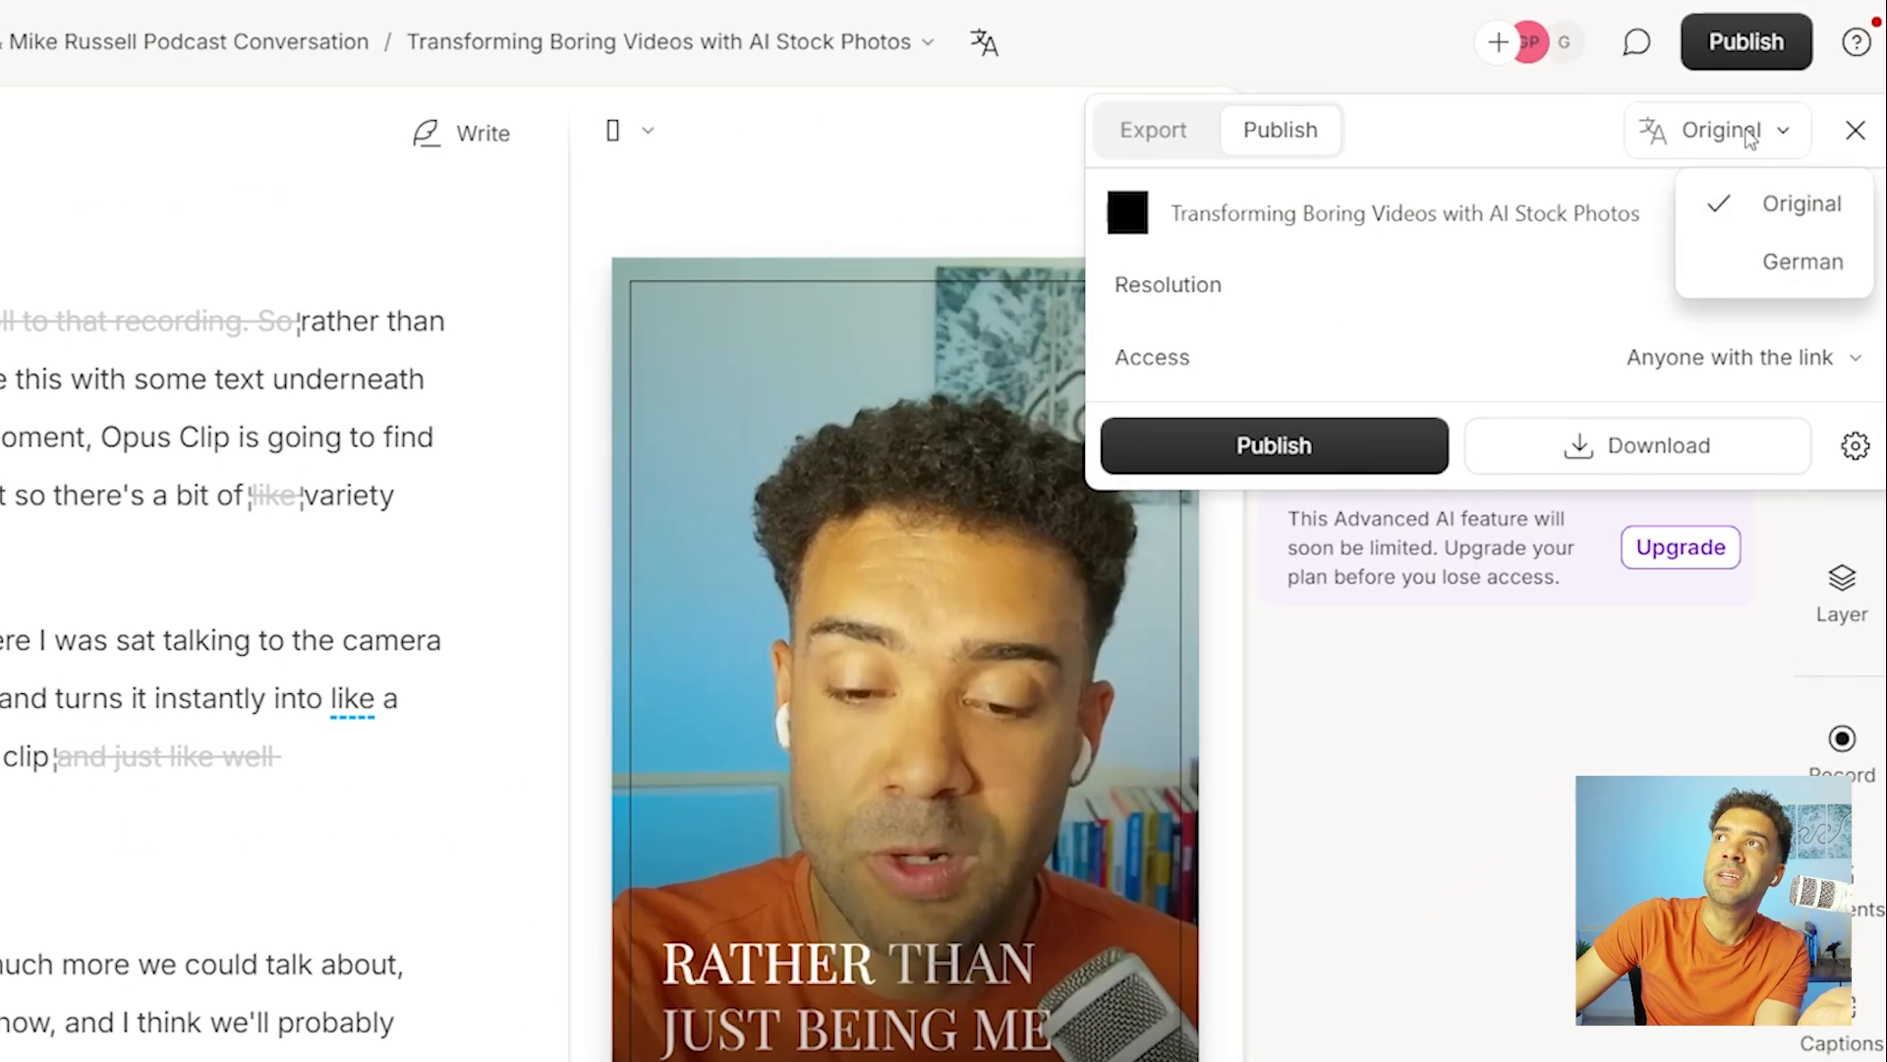
left_click(1795, 268)
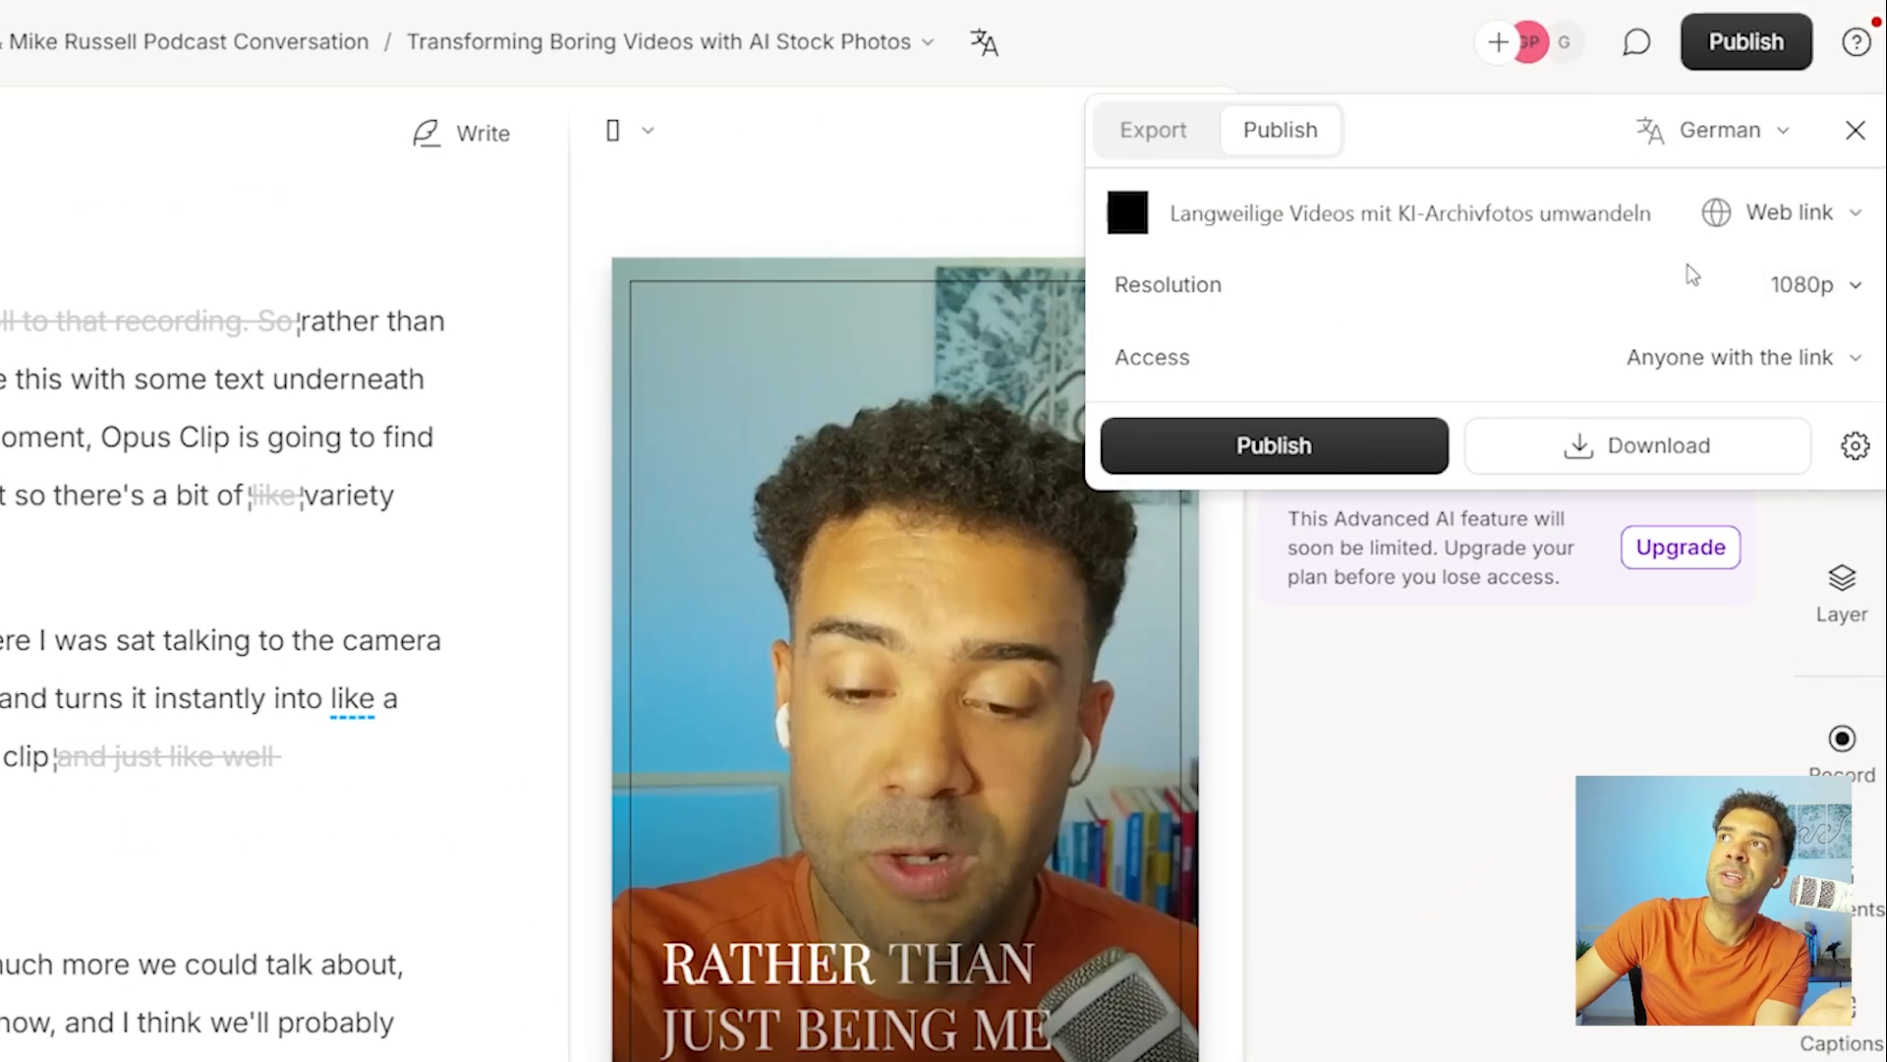
left_click(1166, 144)
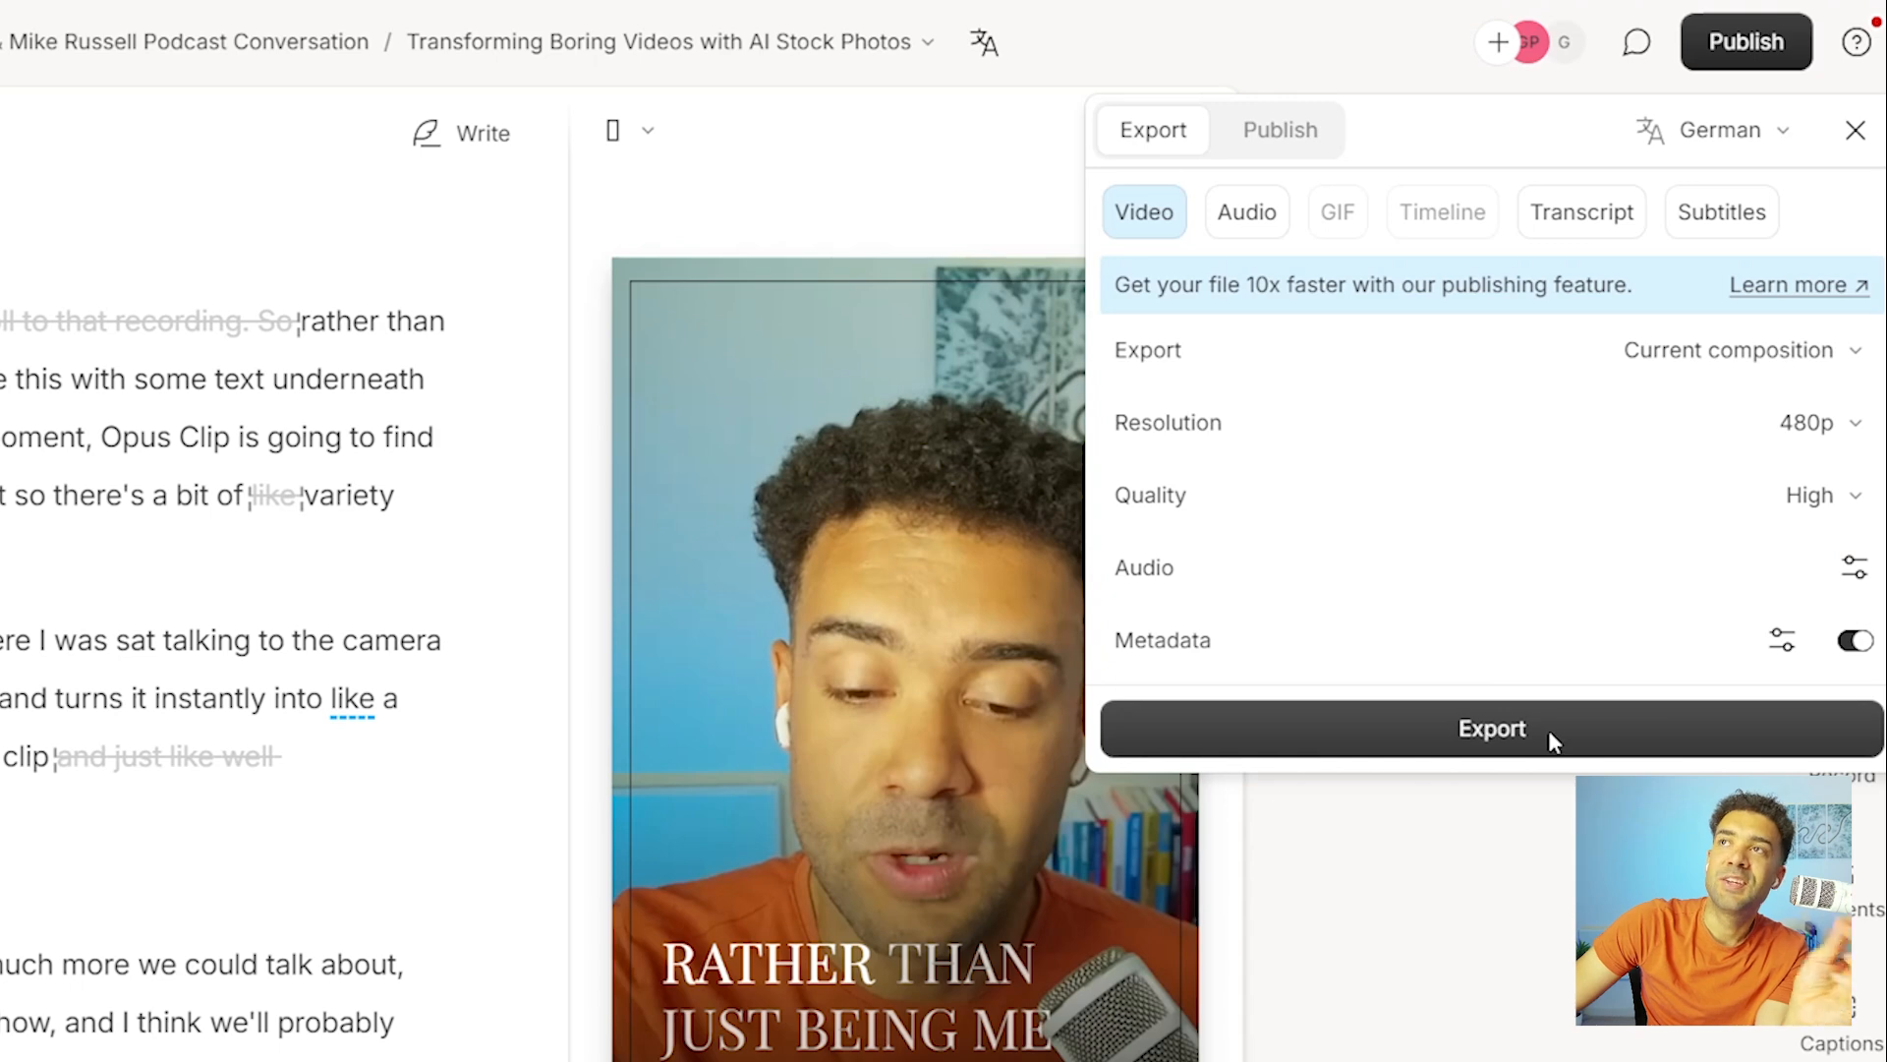